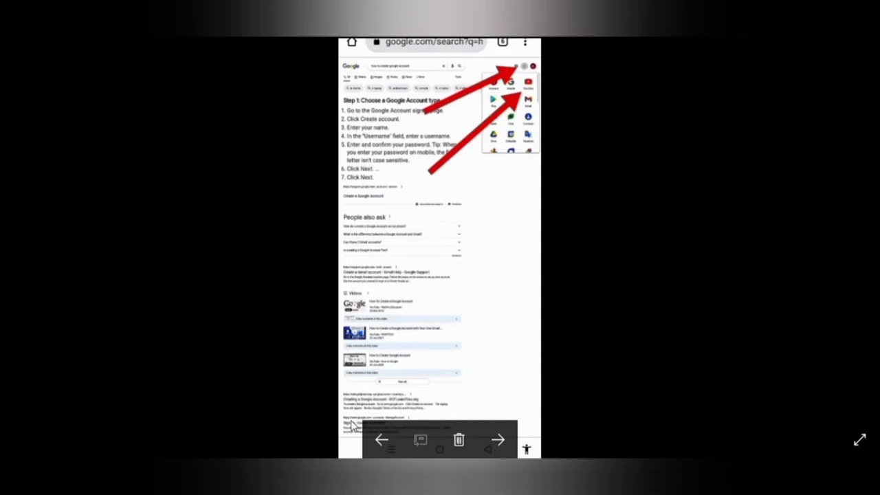
click(381, 440)
click(382, 440)
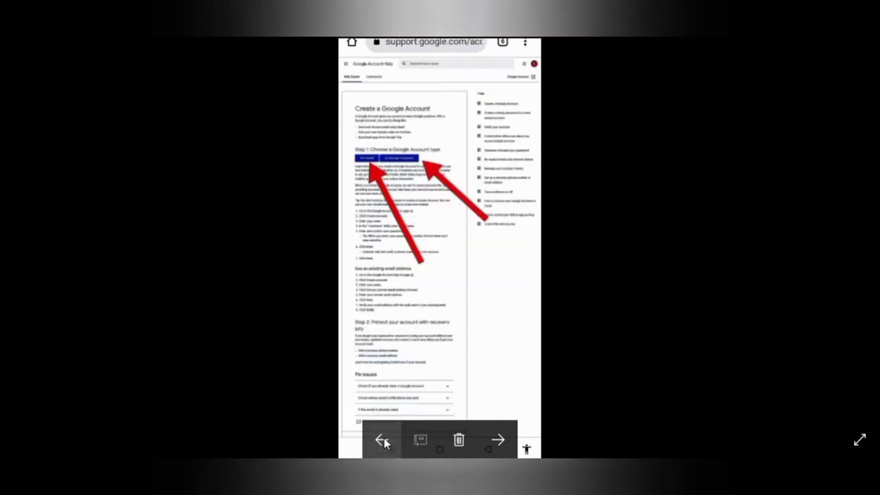
click(382, 440)
click(382, 440)
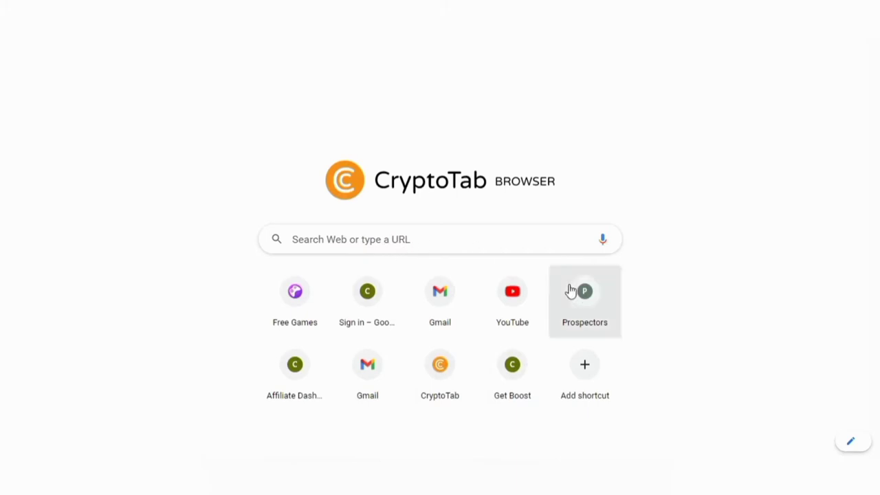
Open YouTube and sign in with the remembered Google account, supplying the account password
click(518, 305)
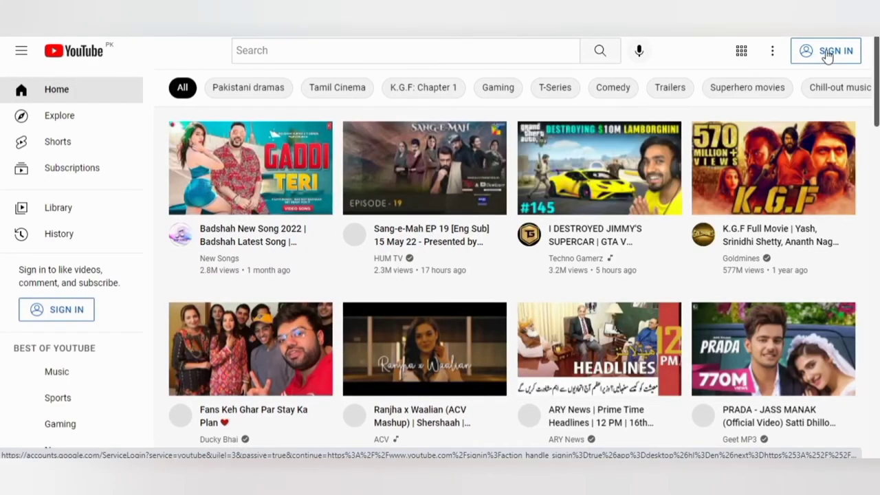
click(827, 55)
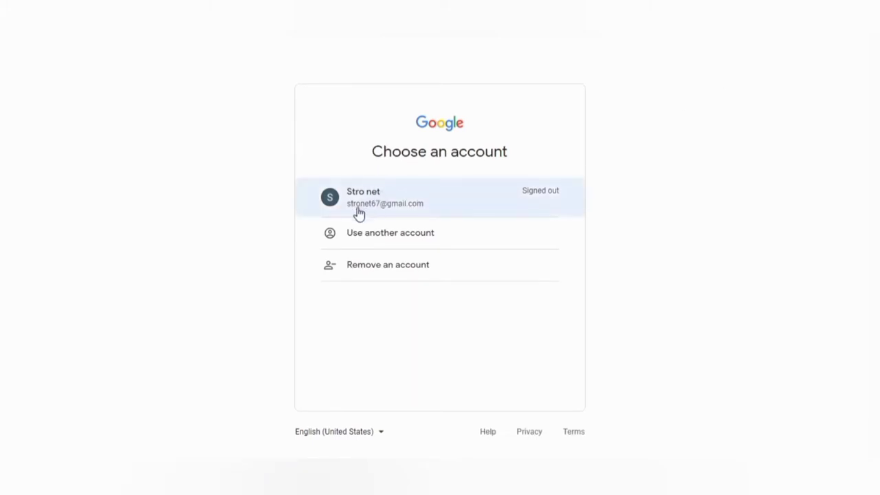
click(392, 206)
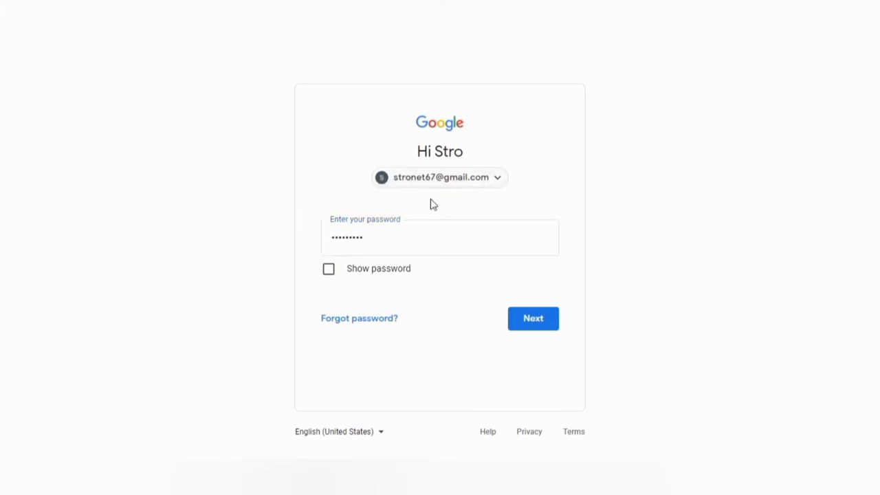
click(545, 323)
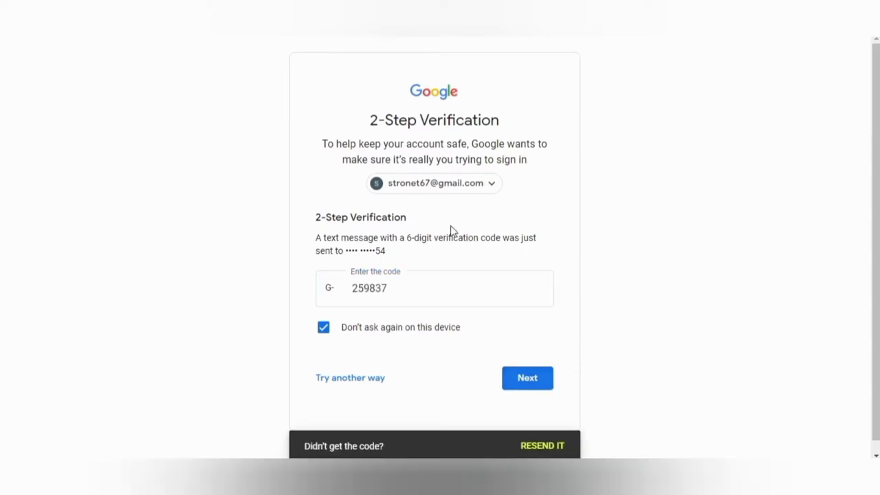
Complete the sign-in by submitting the 2-step verification code and the identity verification code sent to the phone
click(536, 383)
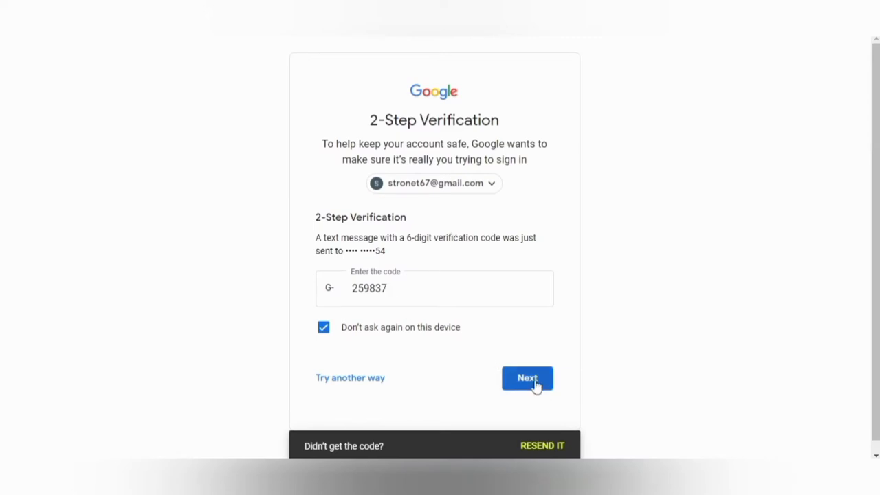
click(532, 382)
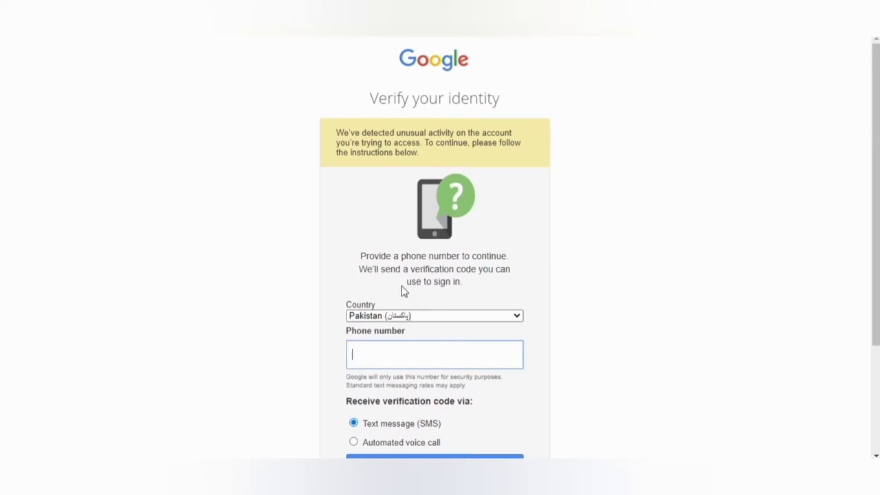
scroll(503, 279, down, 2)
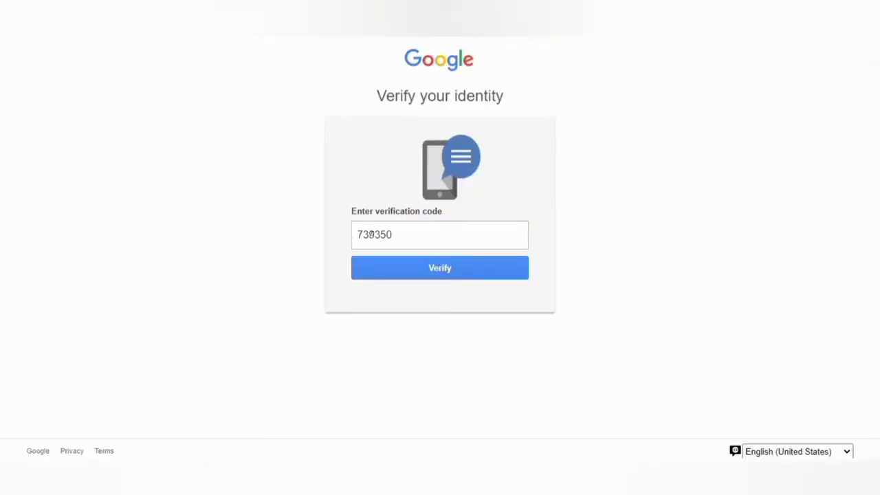
click(439, 268)
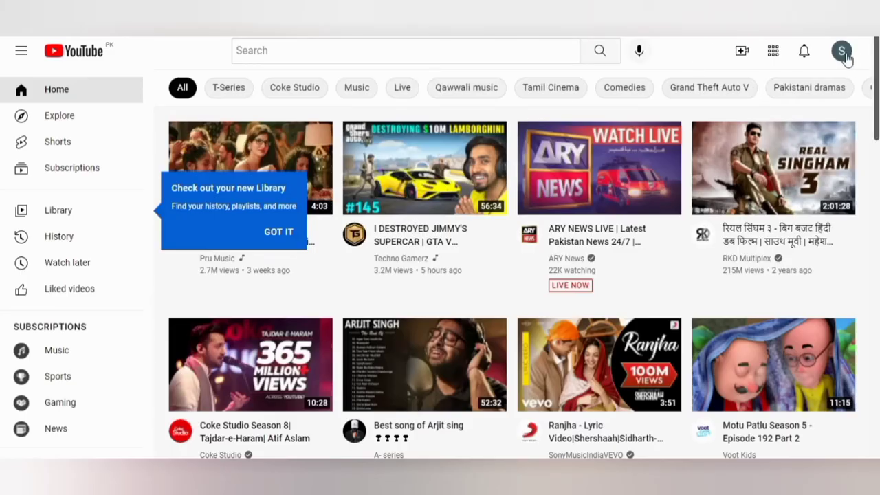
Open the channel creation form for the signed-in YouTube account
click(843, 53)
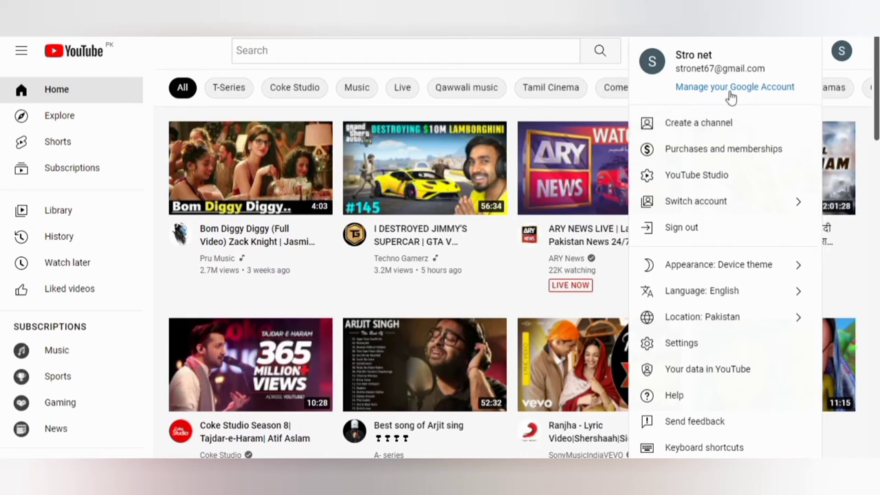
click(720, 128)
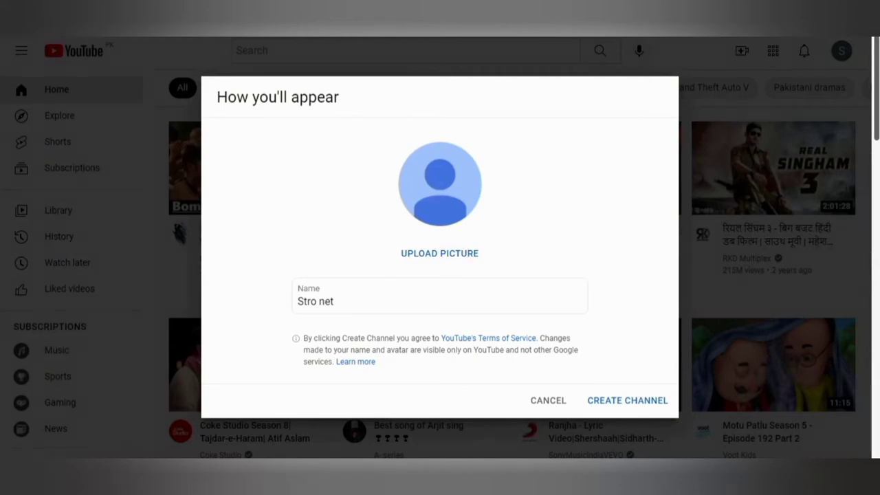
Mark the channel name field with a thin red arrow, and clear the annotation
mouse_move(878, 172)
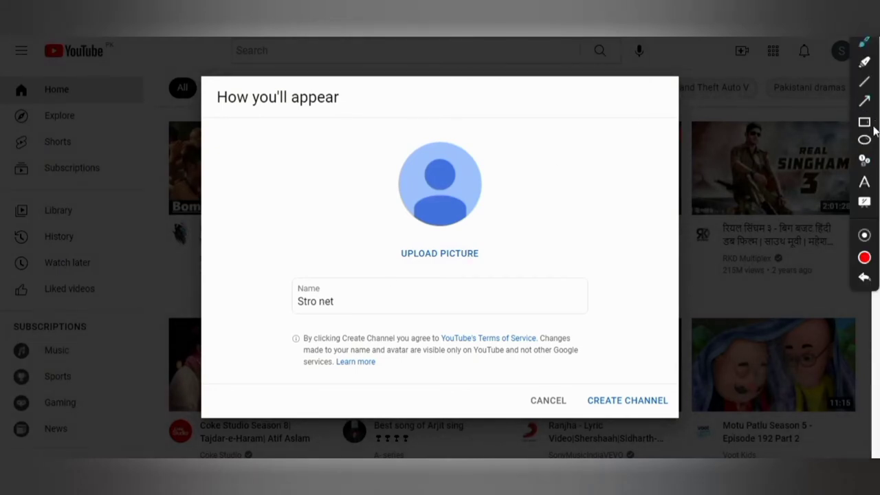
click(864, 235)
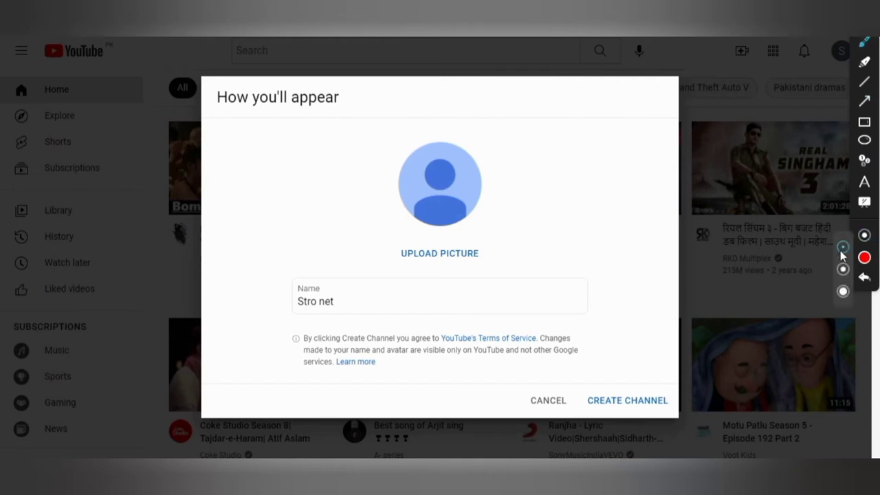
click(843, 246)
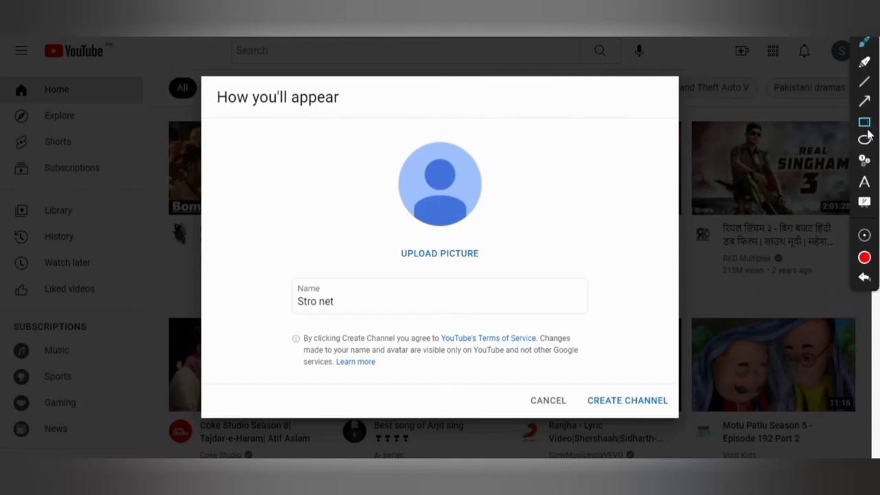
click(864, 101)
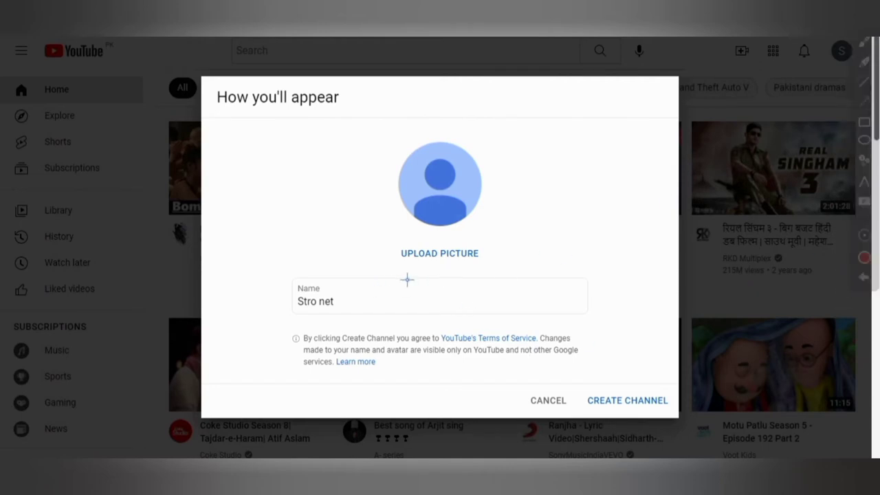
drag(405, 280, 349, 311)
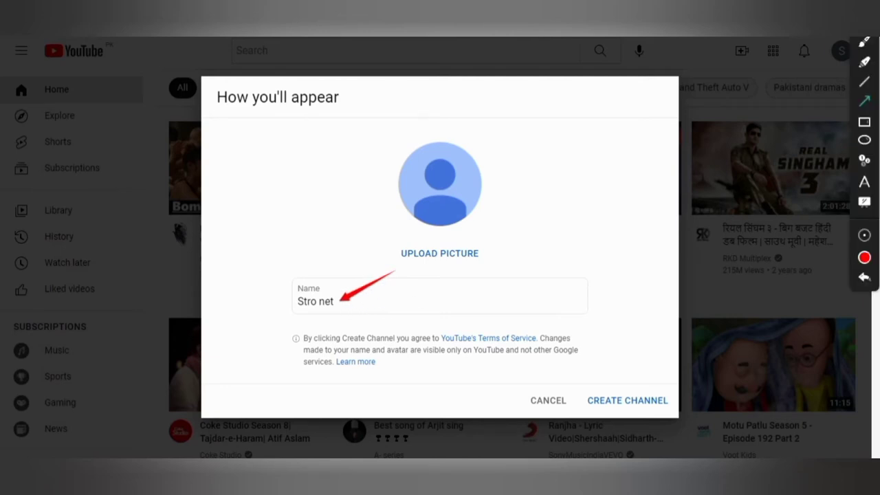
key(Escape)
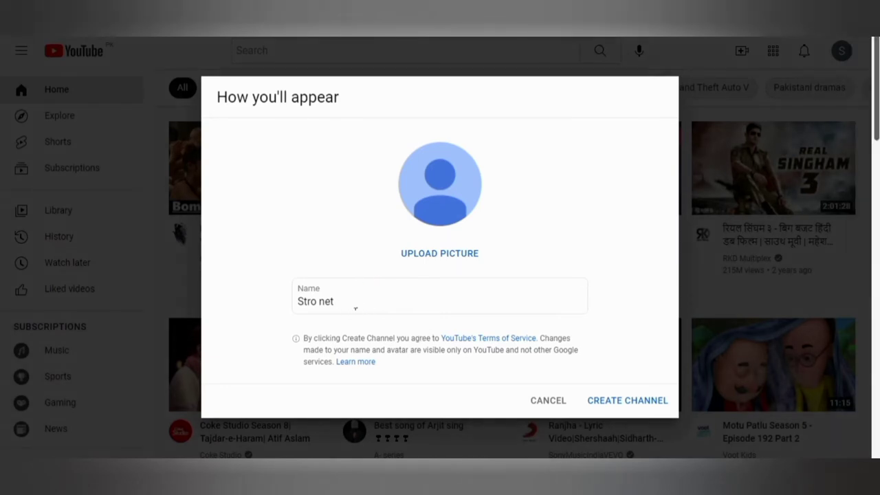
Replace the channel name with Earning Tech
click(356, 308)
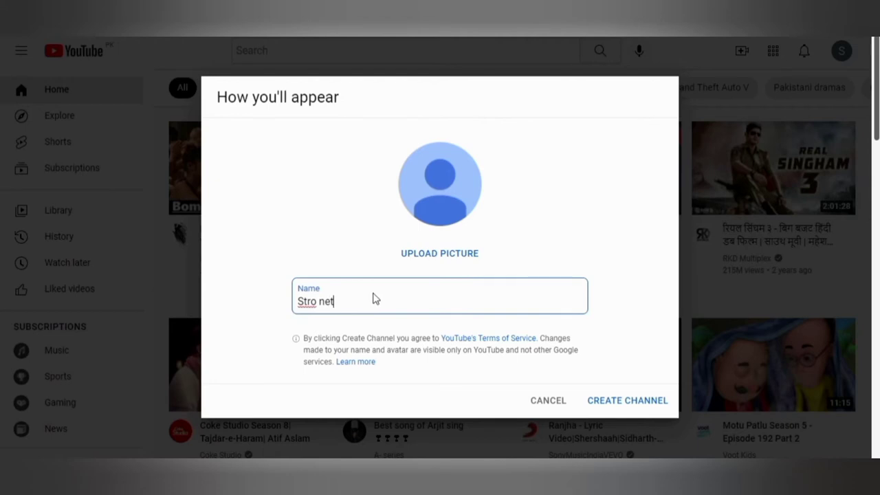
key(BackSpace)
key(BackSpace)
key(BackSpace)
key(BackSpace)
key(BackSpace)
key(BackSpace)
key(BackSpace)
key(BackSpace)
text(Ear)
key(BackSpace)
text(rning Tech)
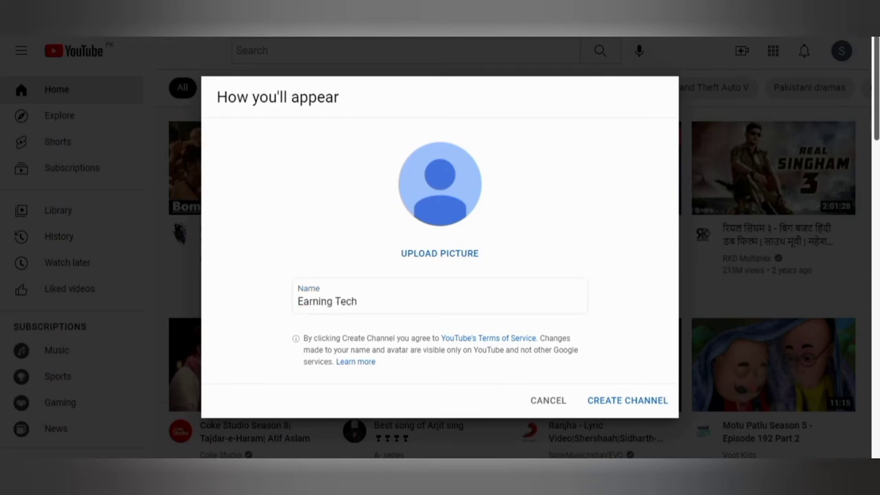
Frame the channel name and the Upload Picture link with red rectangles, and clear the annotations
key(ctrl+shift+d)
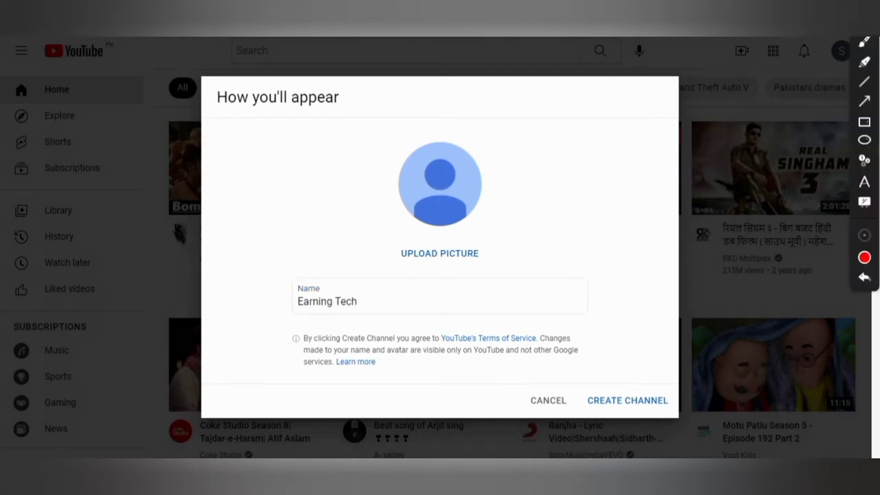
click(864, 125)
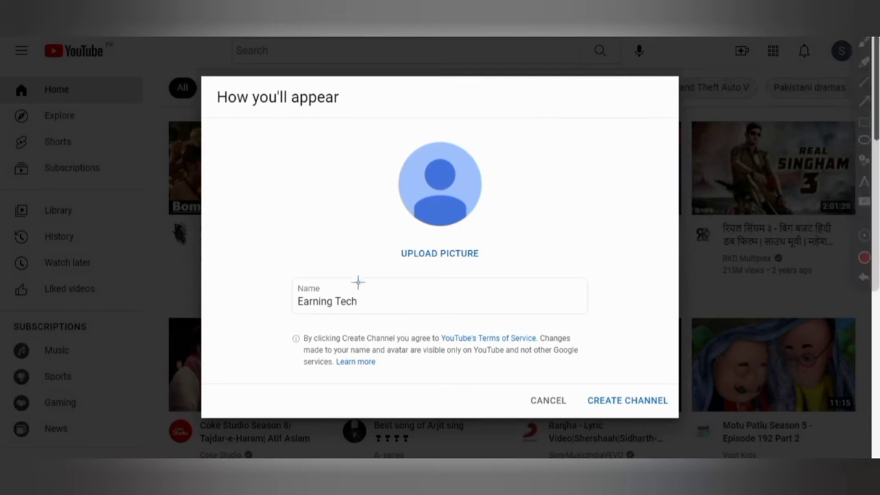
mouse_move(298, 292)
mouse_down()
mouse_move(398, 308)
mouse_move(390, 319)
mouse_up()
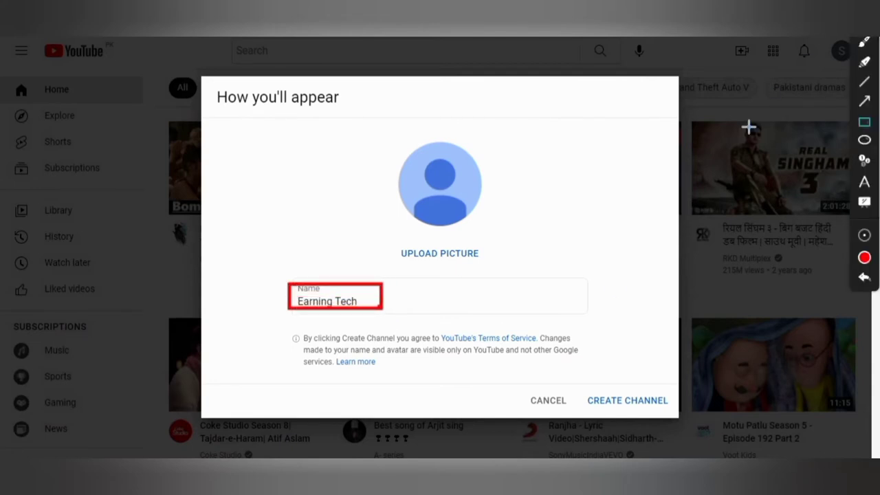
mouse_move(389, 241)
mouse_down()
mouse_move(492, 254)
mouse_move(499, 275)
mouse_up()
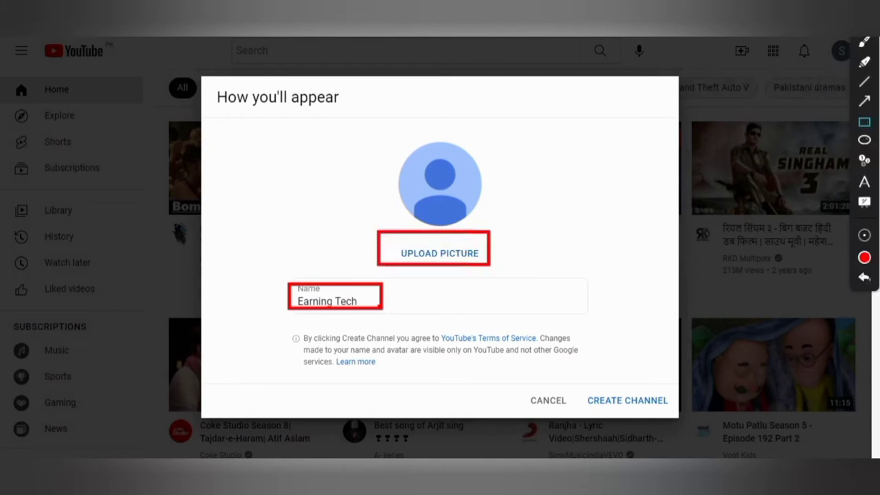
key(Escape)
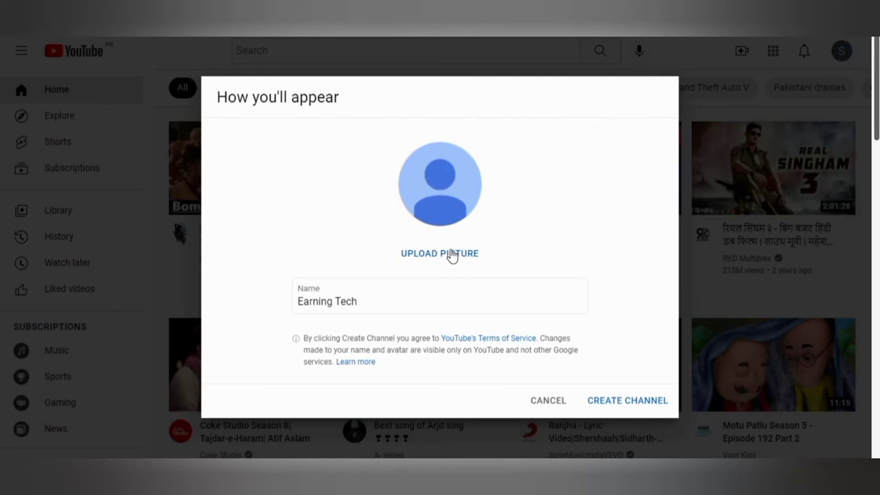
Upload the image 81YAt4HBDxL._AC_SX425_ as the channel picture with its full crop, and create the Earning Tech channel
click(451, 254)
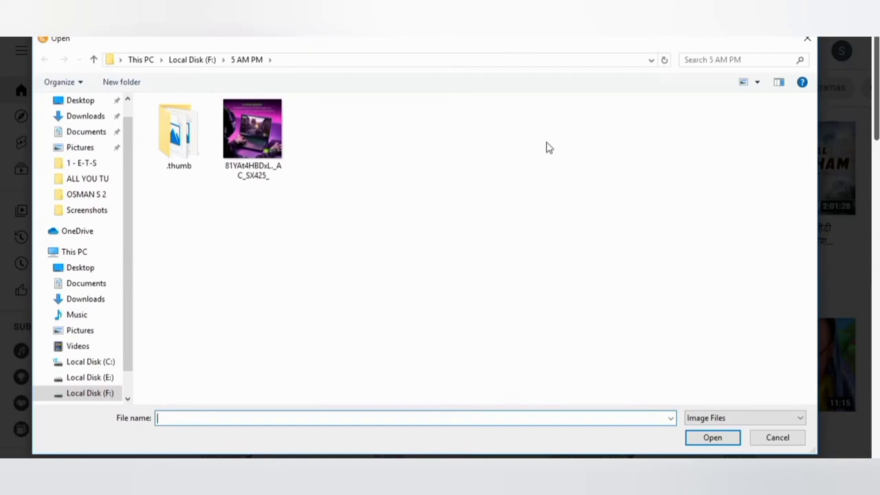
click(256, 141)
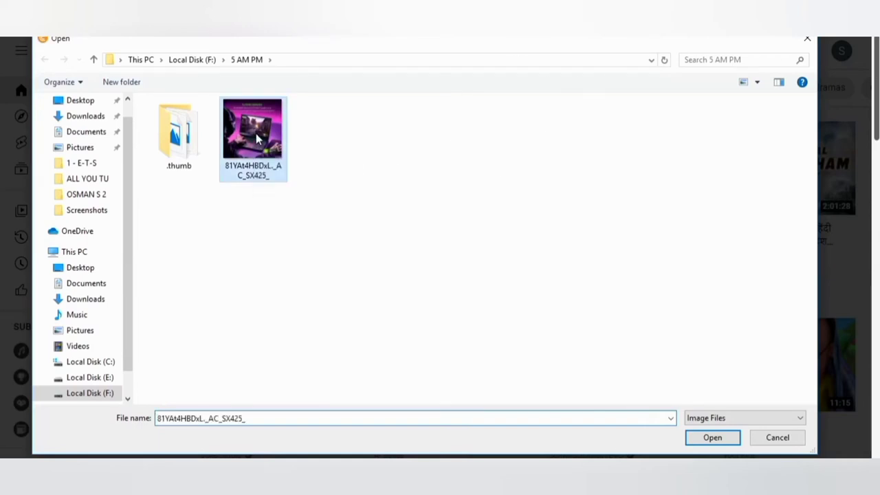
click(712, 437)
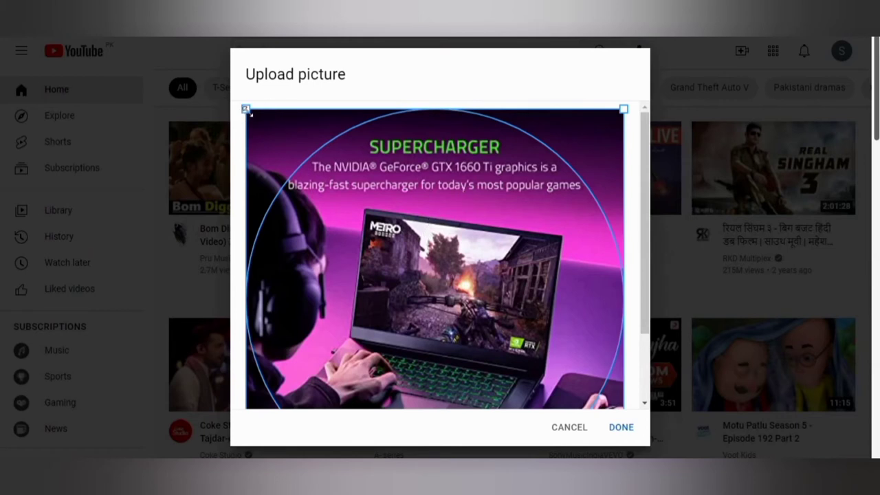
mouse_move(246, 109)
mouse_down()
mouse_move(274, 145)
mouse_move(257, 113)
mouse_up()
scroll(492, 258, down, 2)
scroll(491, 266, up, 2)
scroll(492, 265, down, 2)
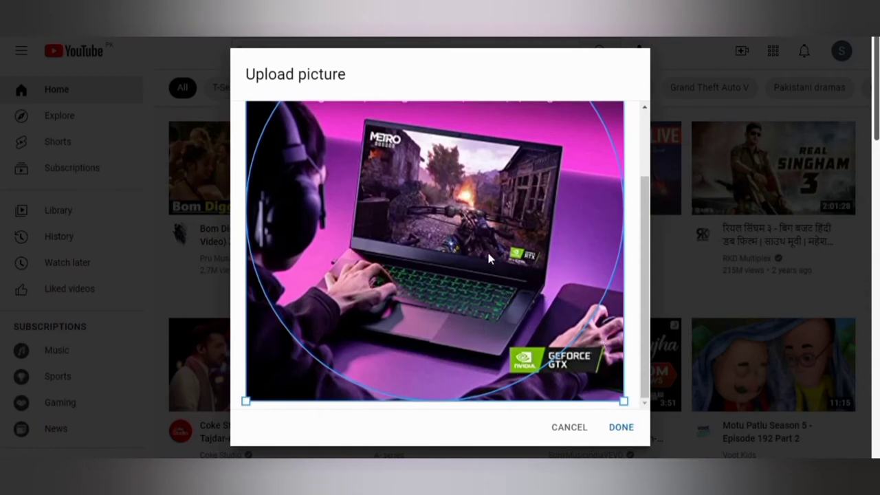
click(620, 429)
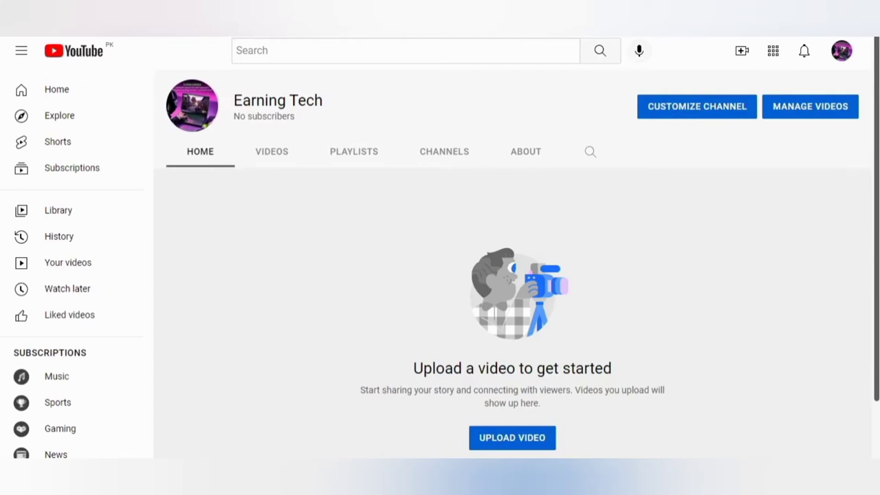
Draw red arrows at the channel name, subscriber line, Customize Channel, Manage Videos, Upload Video, and the Videos, Playlists, Channels and About headings
mouse_move(420, 98)
mouse_down()
mouse_move(333, 101)
mouse_move(314, 125)
mouse_up()
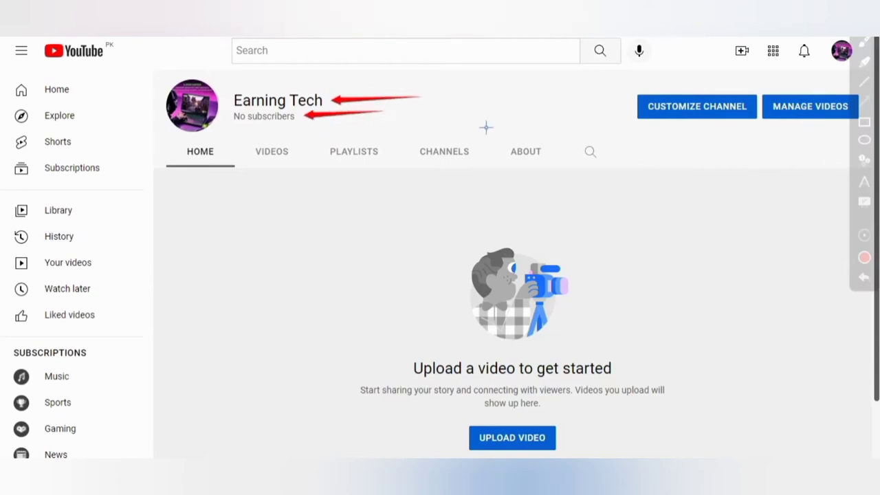
drag(542, 108, 614, 107)
drag(785, 159, 797, 126)
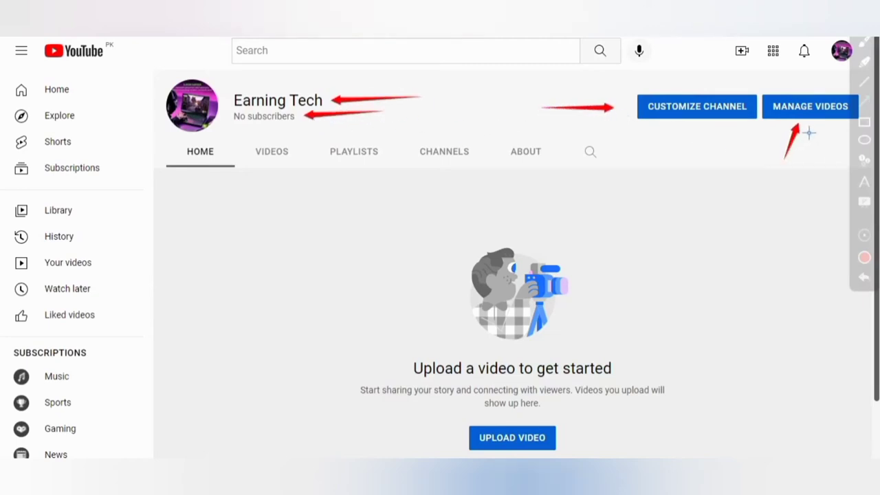
drag(599, 358, 540, 412)
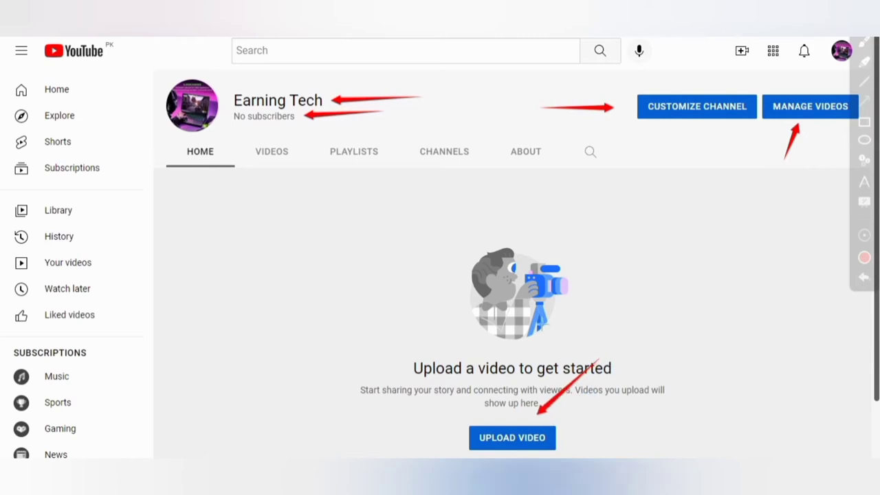
drag(294, 222, 275, 169)
drag(385, 211, 365, 152)
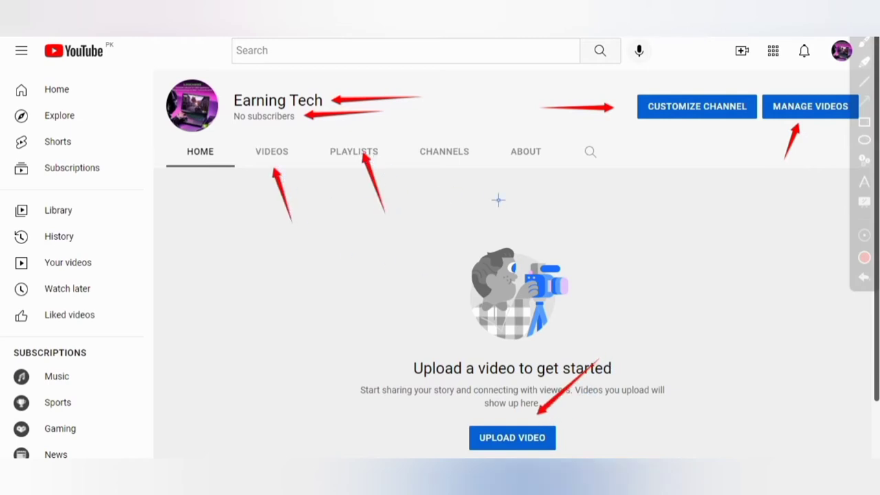
drag(554, 201, 529, 159)
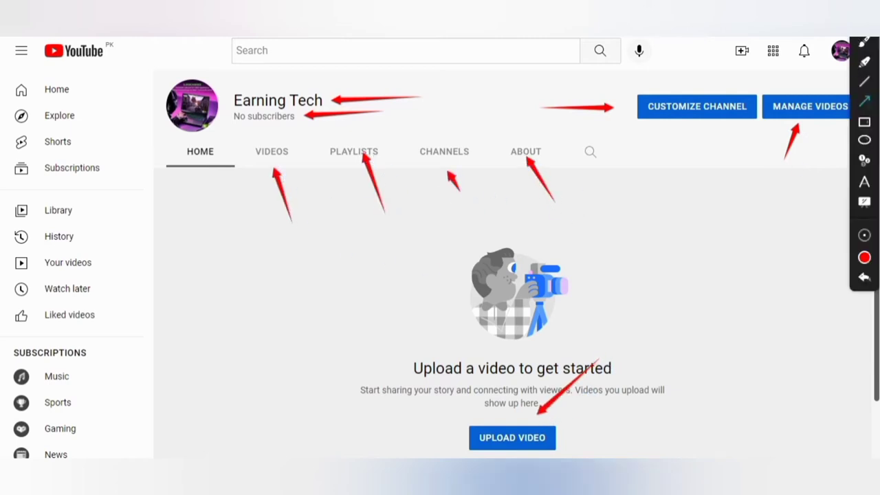
Clear the arrow annotations and view the channel's Videos, Playlists and Channels sections in turn
key(Escape)
click(279, 161)
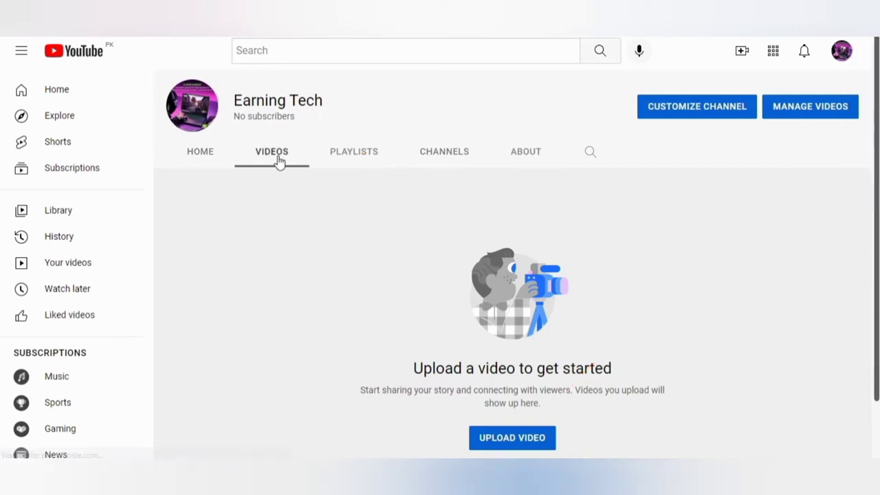
click(360, 157)
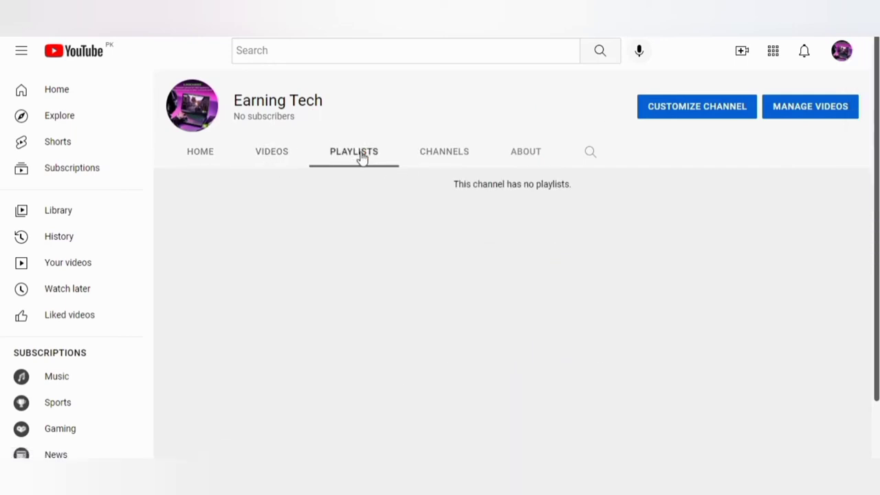
click(467, 154)
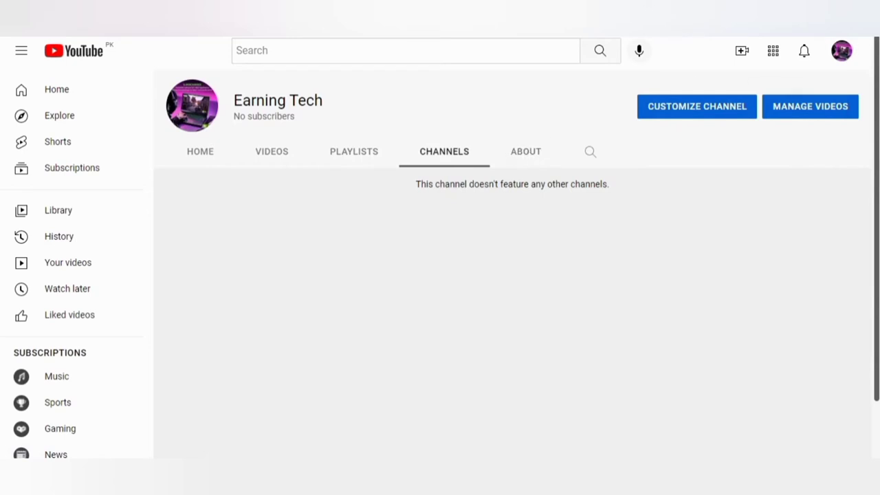
Frame Customize Channel with a red rectangle, point a red arrow at it, and clear the annotations
mouse_move(868, 116)
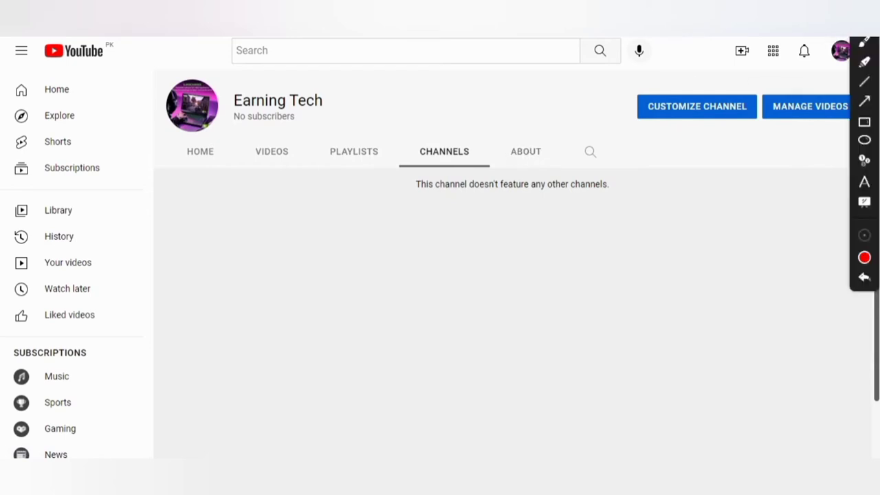
click(864, 121)
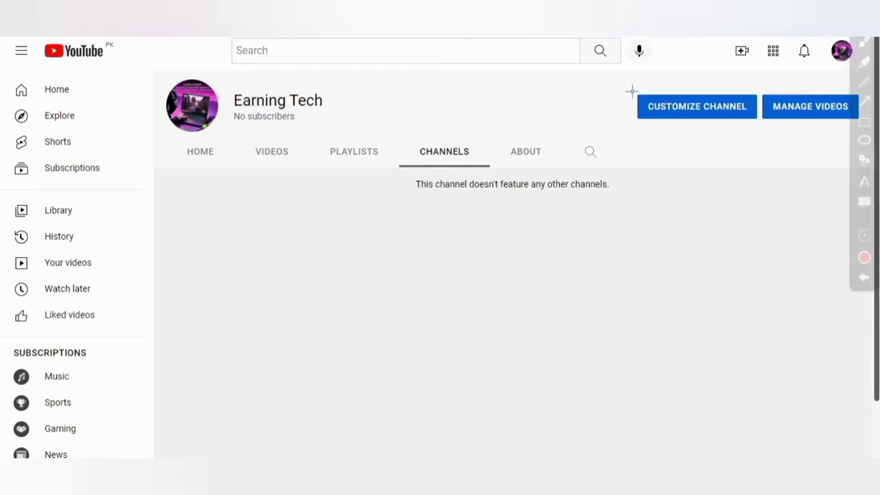
mouse_move(616, 78)
mouse_down()
mouse_move(724, 84)
mouse_move(776, 126)
mouse_move(765, 135)
mouse_move(774, 135)
mouse_up()
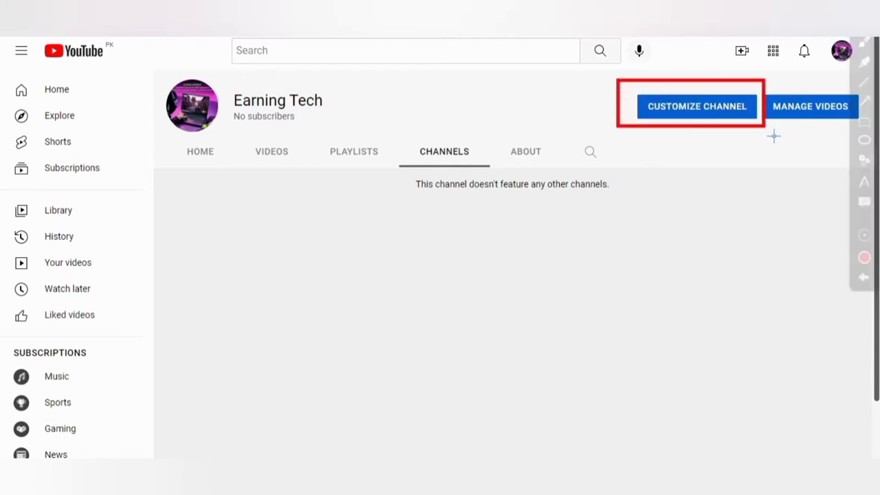
click(864, 100)
drag(679, 192, 723, 129)
mouse_move(864, 85)
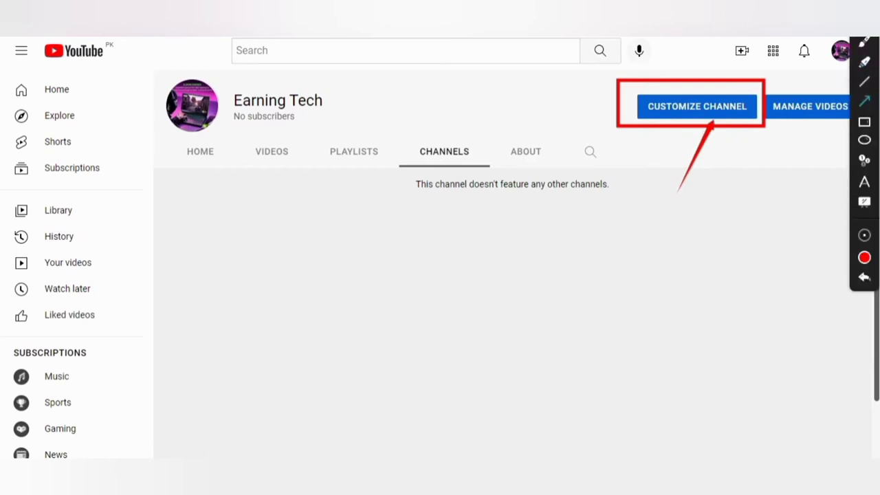
click(864, 234)
Open the channel customization page in YouTube Studio and dismiss the welcome message and the dark theme notice
click(713, 110)
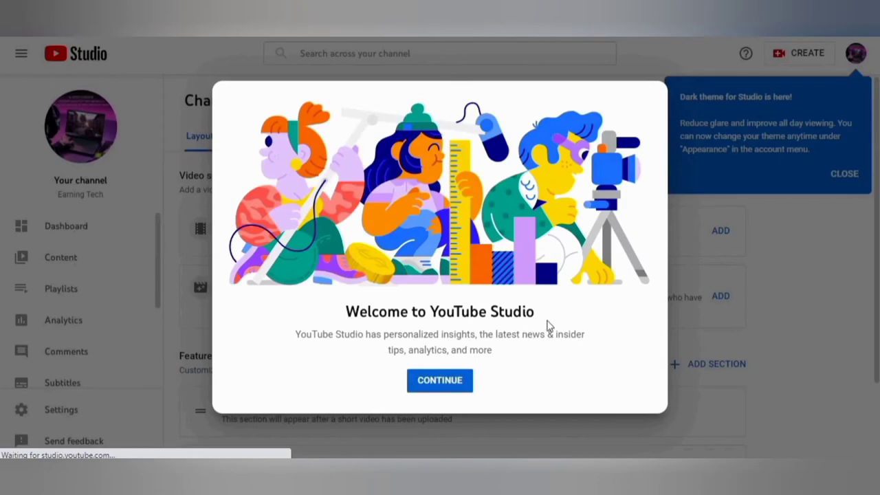
click(455, 387)
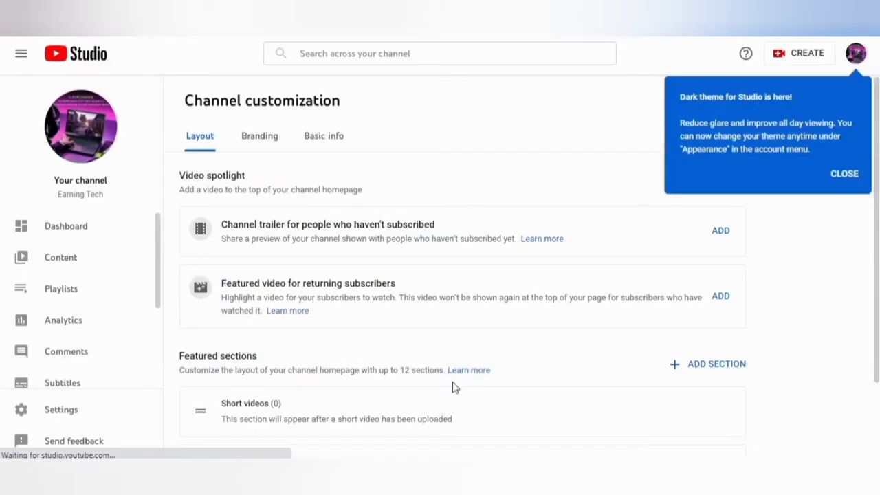
click(842, 176)
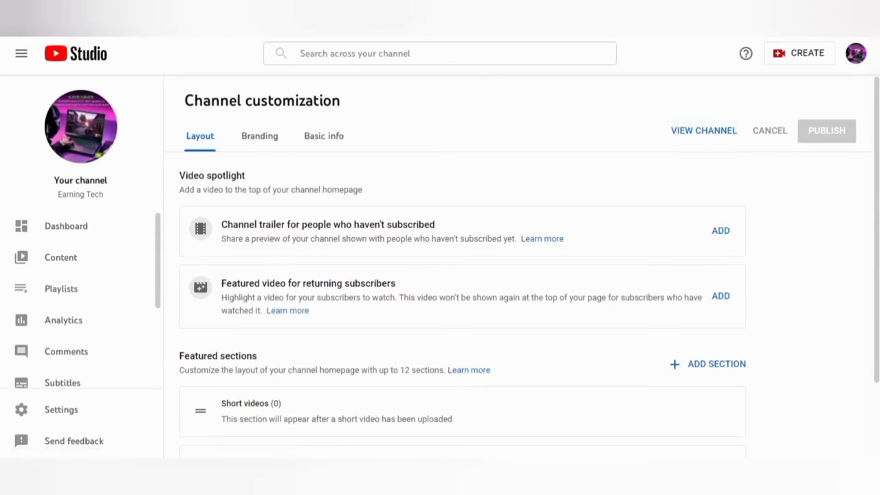
Draw red arrows at the Layout, Branding and Basic info headings, and clear the annotations
key(ctrl+shift+a)
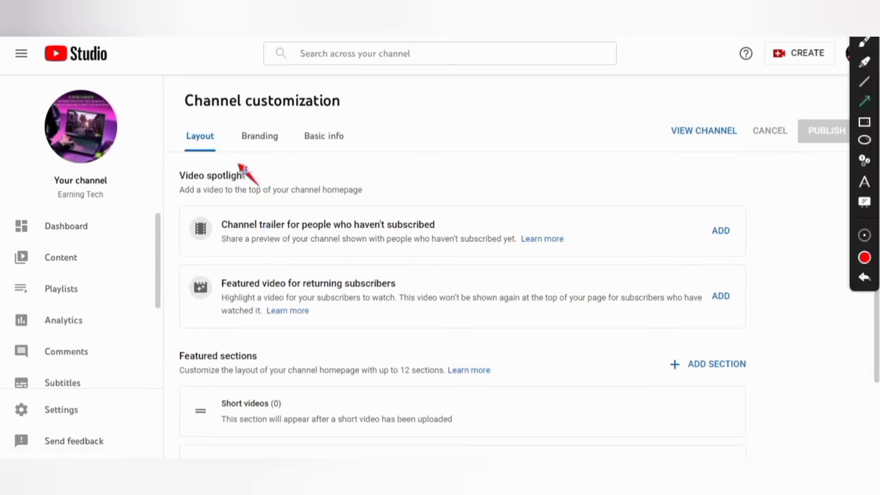
drag(242, 169, 217, 153)
drag(299, 196, 267, 153)
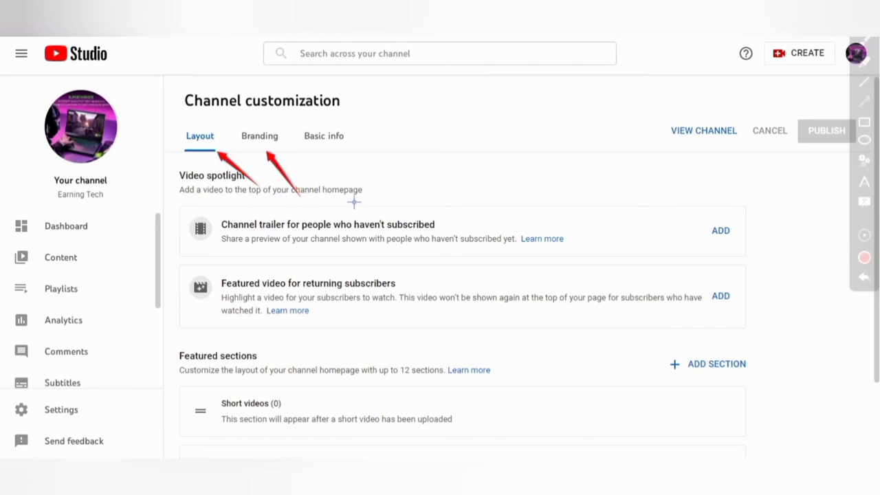
drag(347, 195, 337, 155)
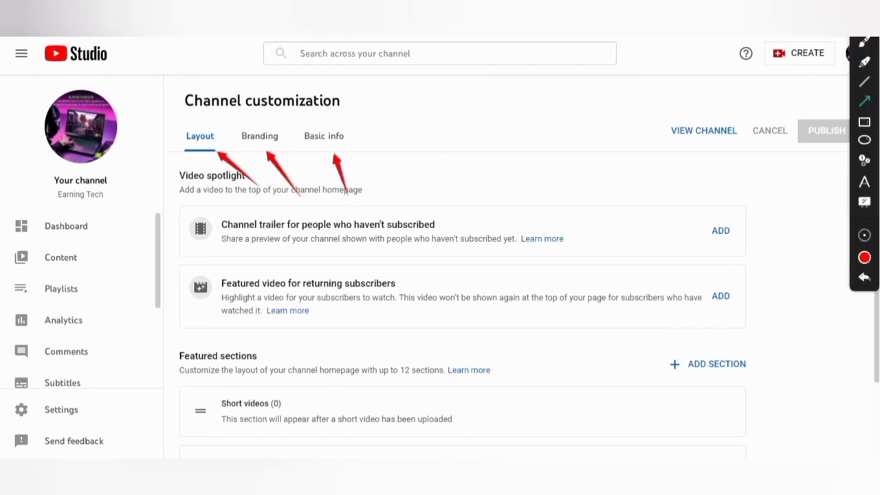
key(ctrl+shift+a)
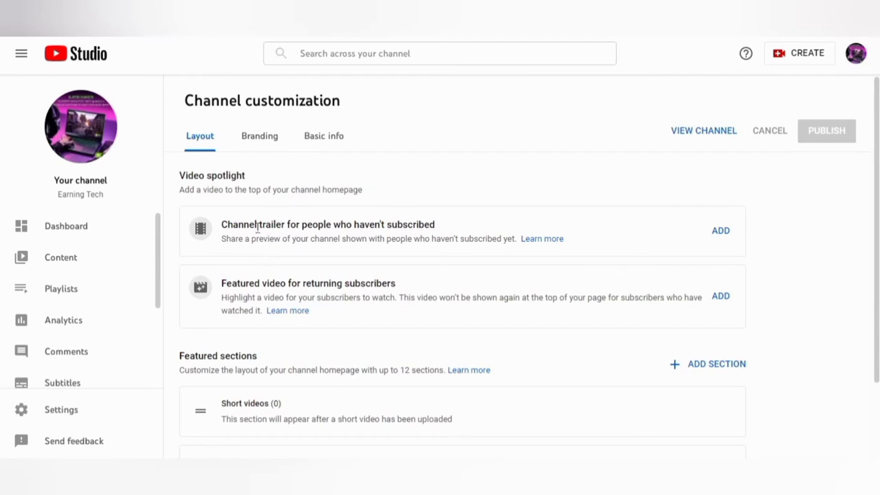
Highlight the channel trailer heading and review the video spotlight and featured sections of the Layout settings
drag(437, 227, 230, 228)
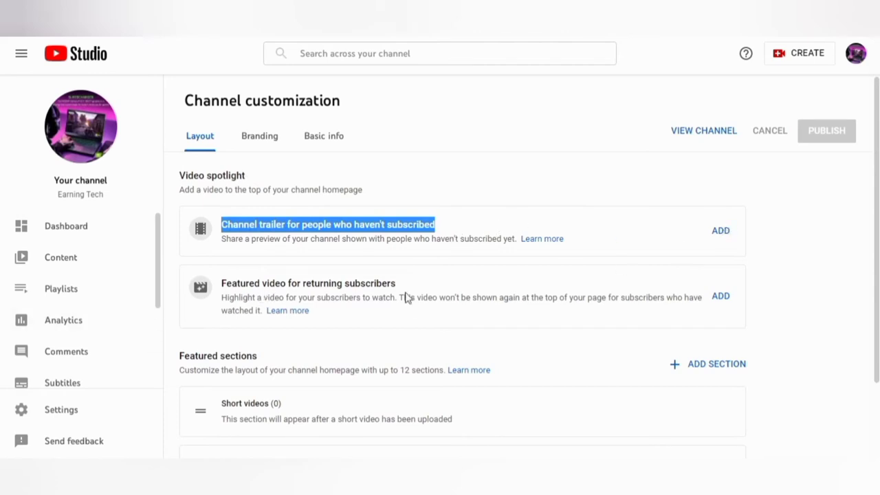
scroll(440, 310, down, 2)
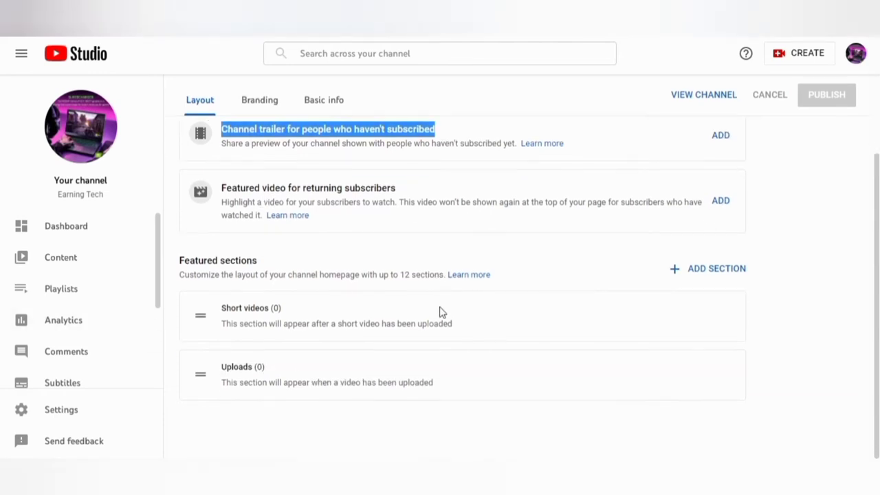
scroll(413, 339, up, 2)
click(599, 176)
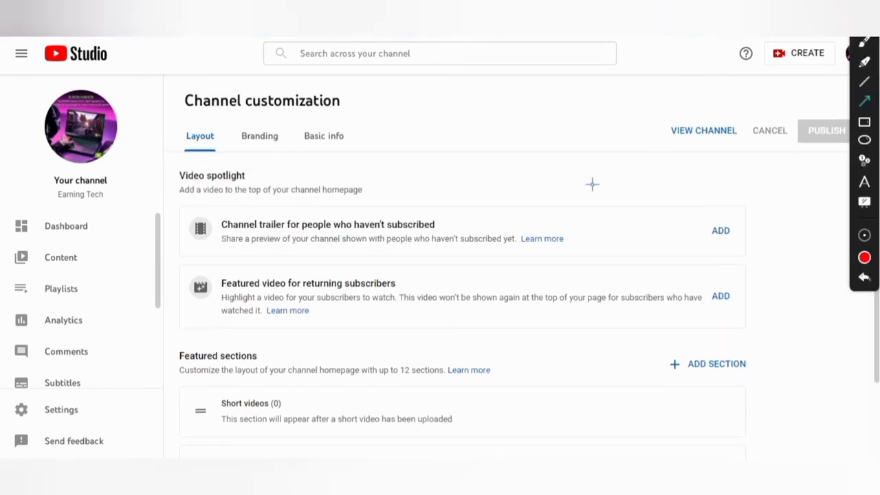
Open the Branding settings, marking the Branding heading, the profile picture and its Remove link with red arrows, and clear the annotations
drag(274, 199, 266, 141)
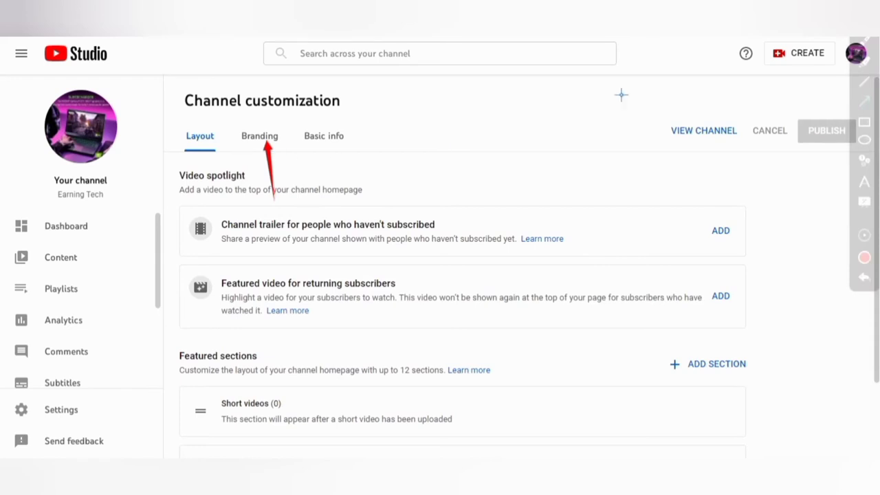
click(251, 138)
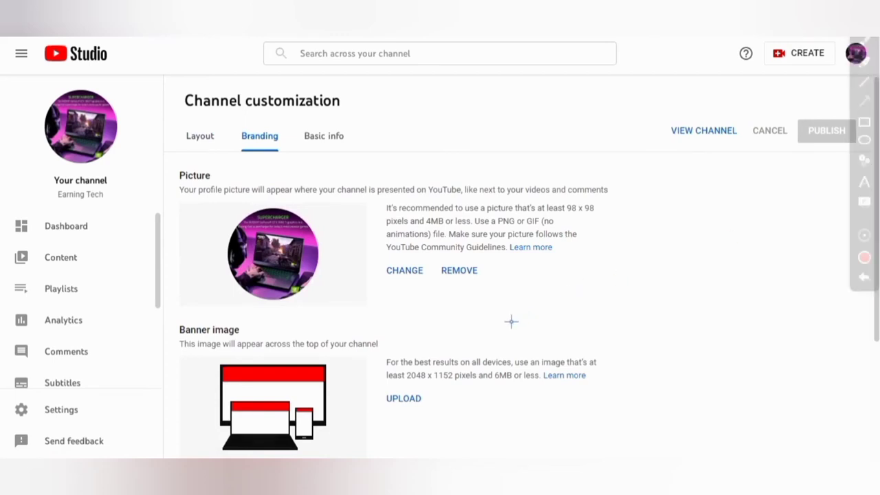
drag(479, 290, 465, 272)
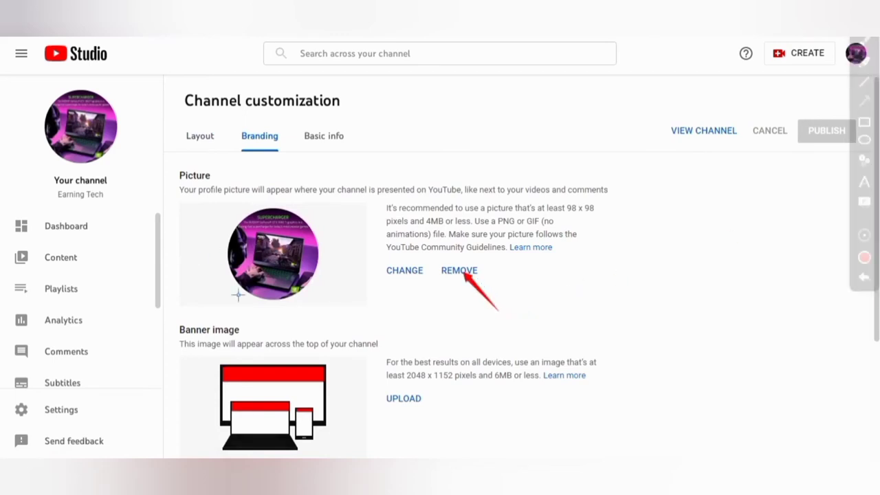
drag(190, 313, 257, 294)
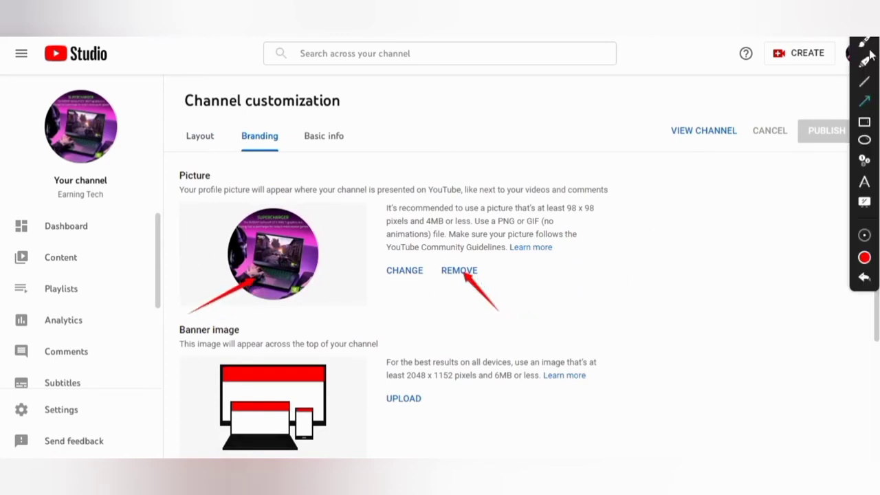
click(864, 277)
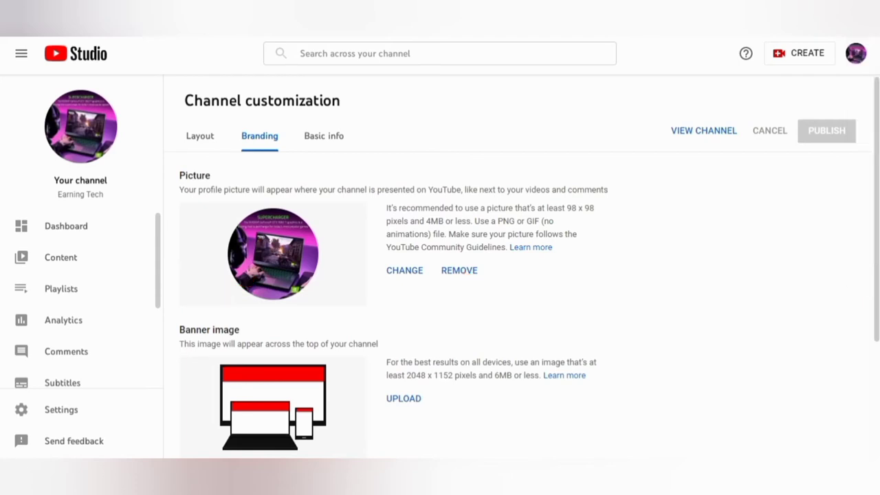
Replace the profile picture with the image download, shifting its crop area slightly to the left
click(458, 271)
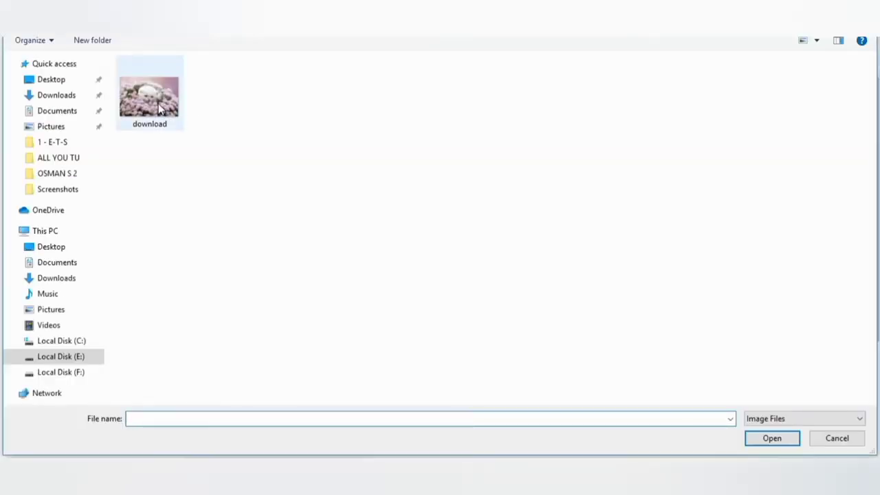
click(160, 109)
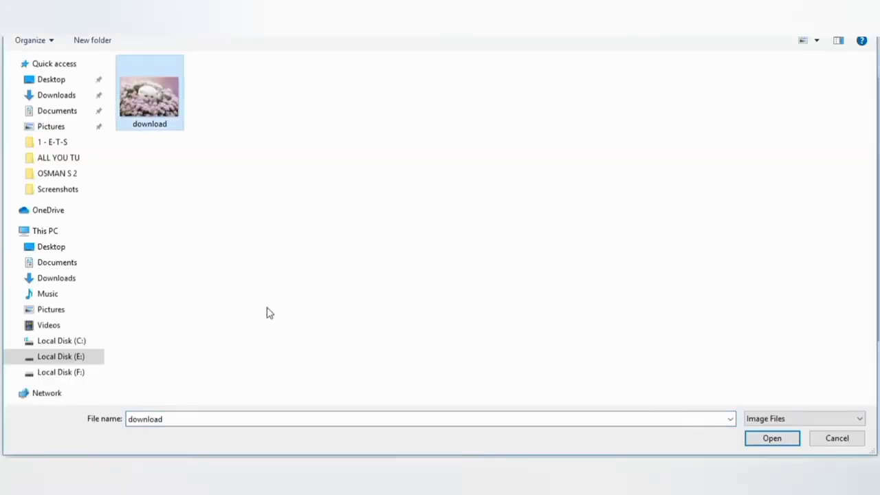
click(777, 442)
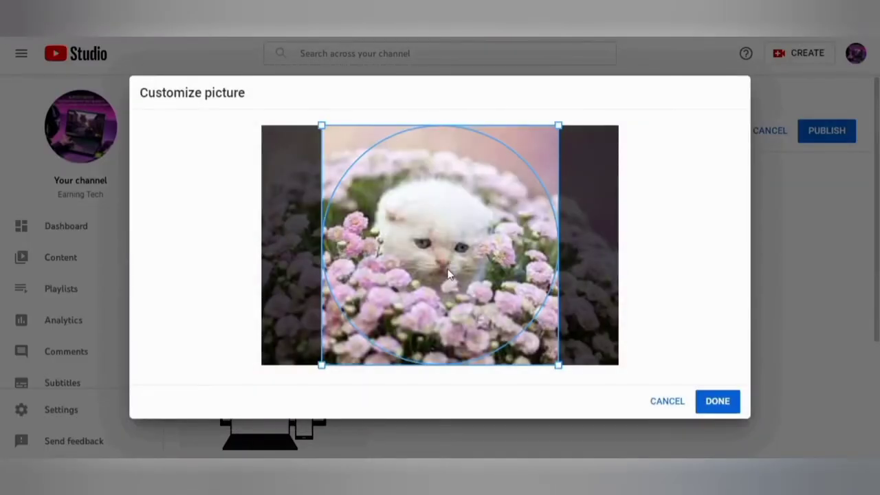
drag(451, 261, 427, 248)
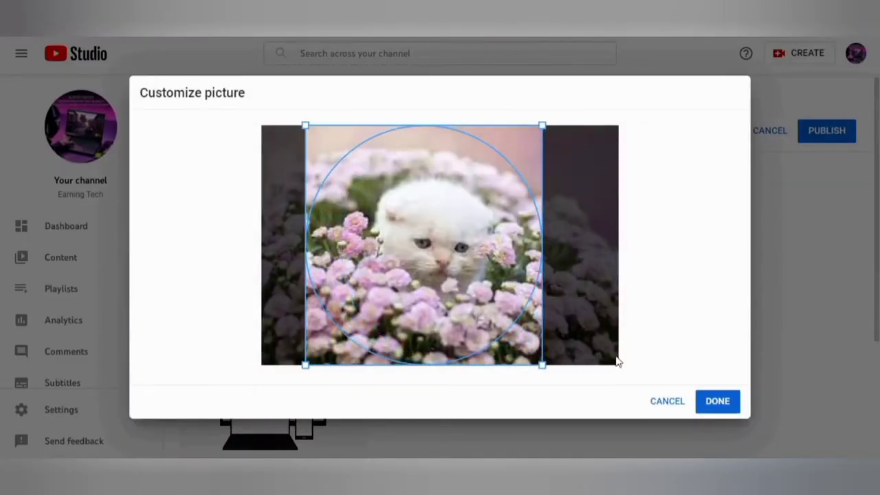
click(733, 406)
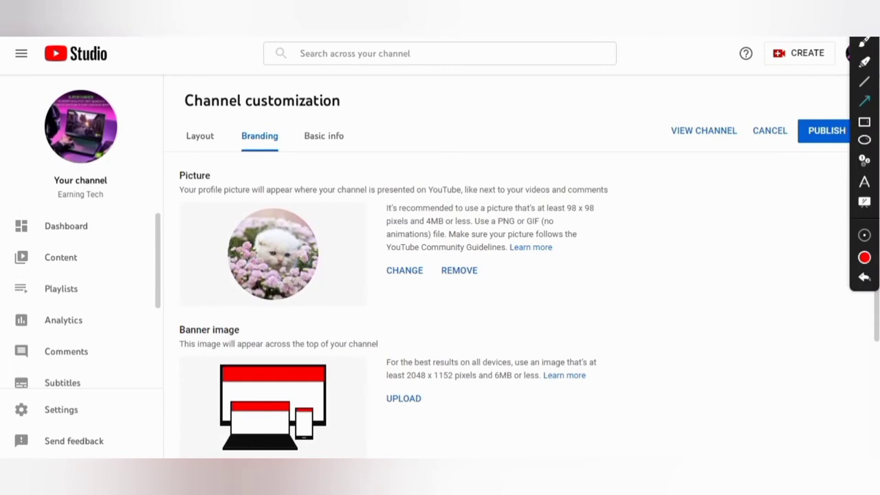
Draw red arrows at the Banner image heading and its Upload link, and clear the annotations
drag(380, 332, 262, 337)
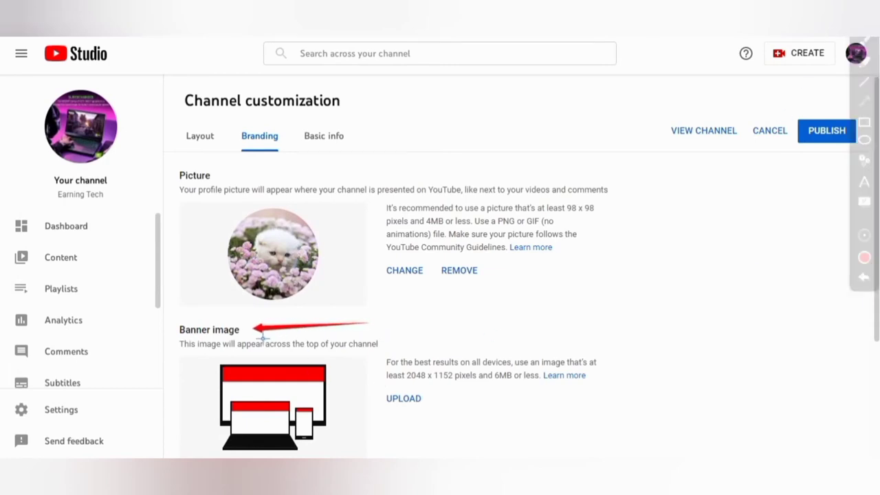
drag(442, 448, 422, 408)
key(Escape)
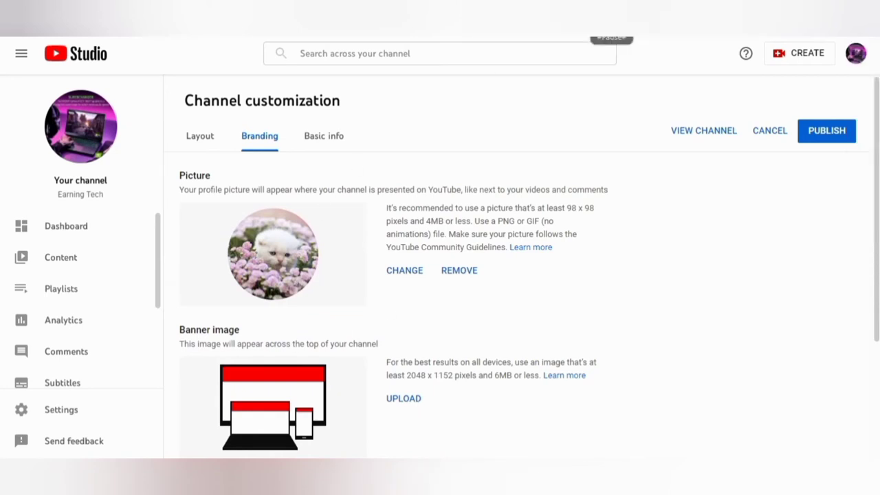
Upload the image 20220516_150441 as the banner art for the channel
click(405, 402)
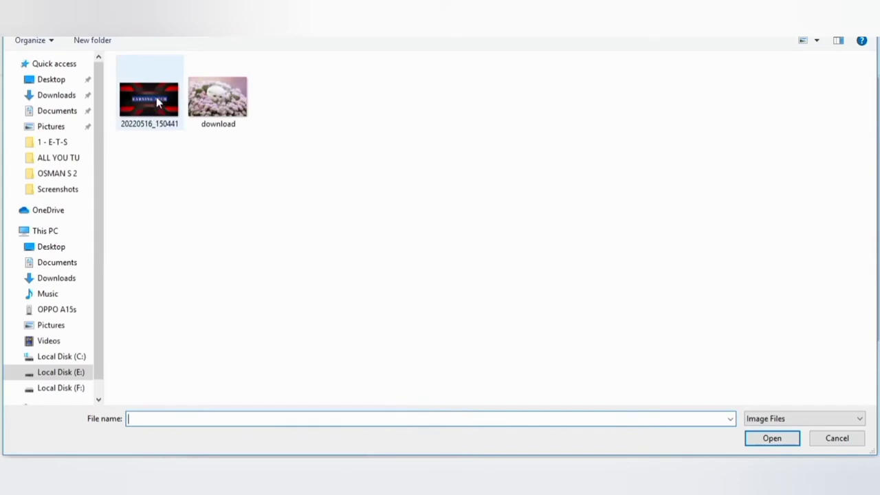
click(153, 100)
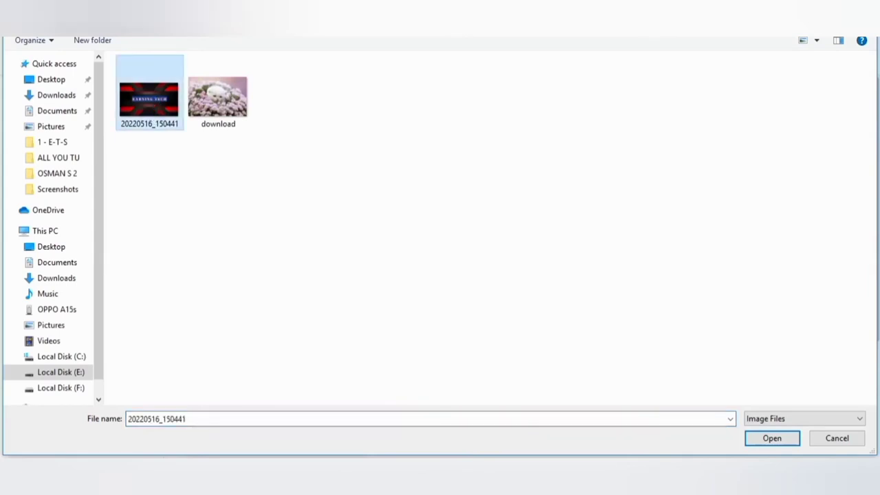
click(783, 438)
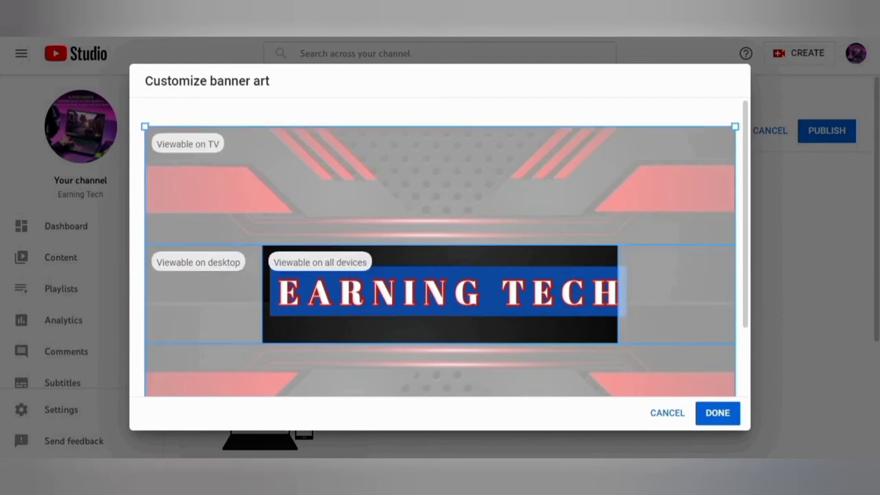
Point red arrows at the Viewable on TV, Viewable on desktop and Viewable on all devices labels and Done, and clear the annotations
drag(272, 161, 236, 152)
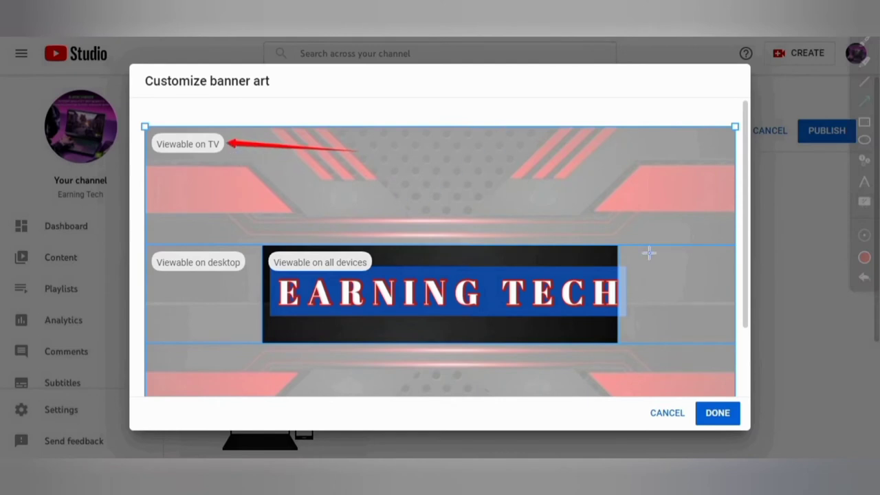
drag(220, 315, 205, 283)
drag(474, 264, 383, 267)
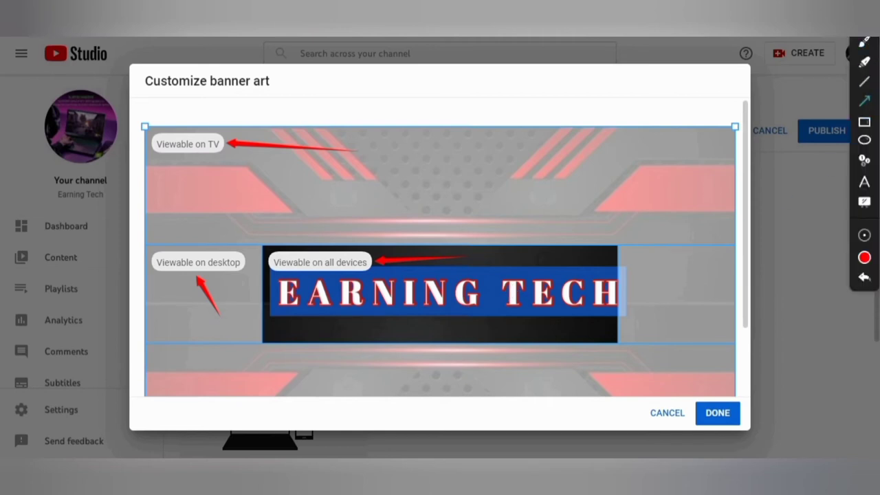
click(864, 201)
drag(768, 373, 721, 402)
click(864, 235)
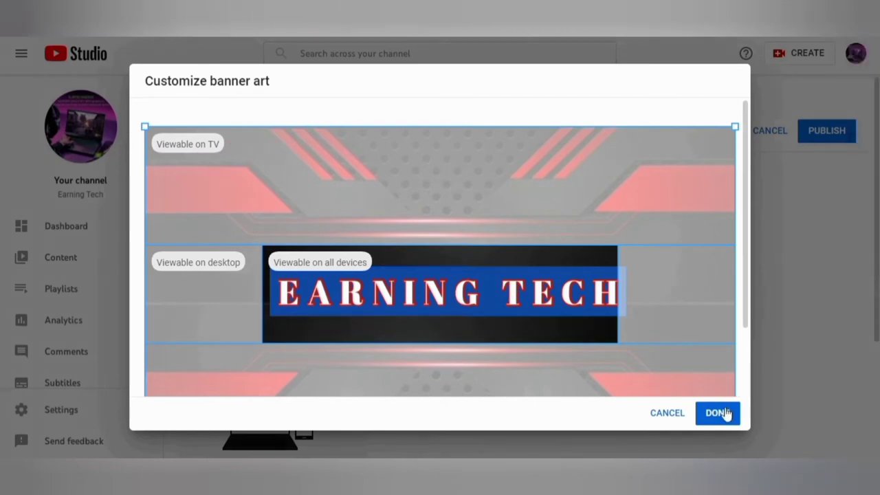
Accept the banner crop, point red arrows at the banner's device previews and its Remove link, and clear the annotations
click(716, 413)
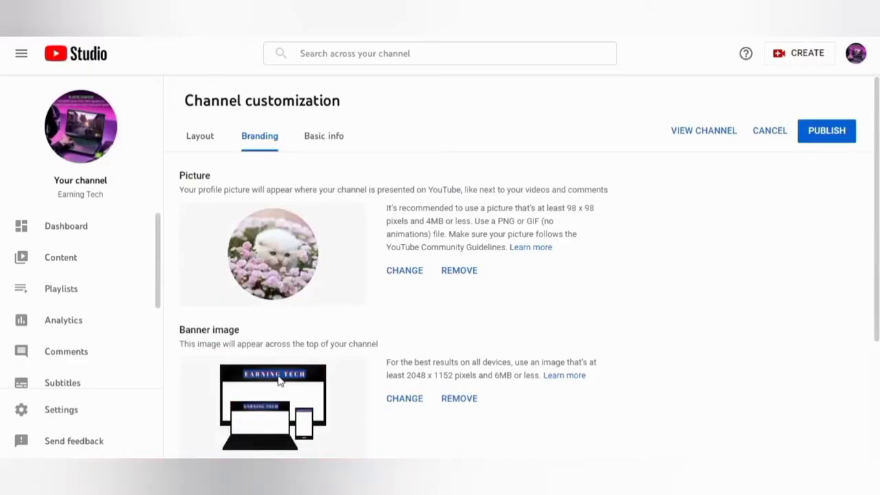
key(ctrl+shift+d)
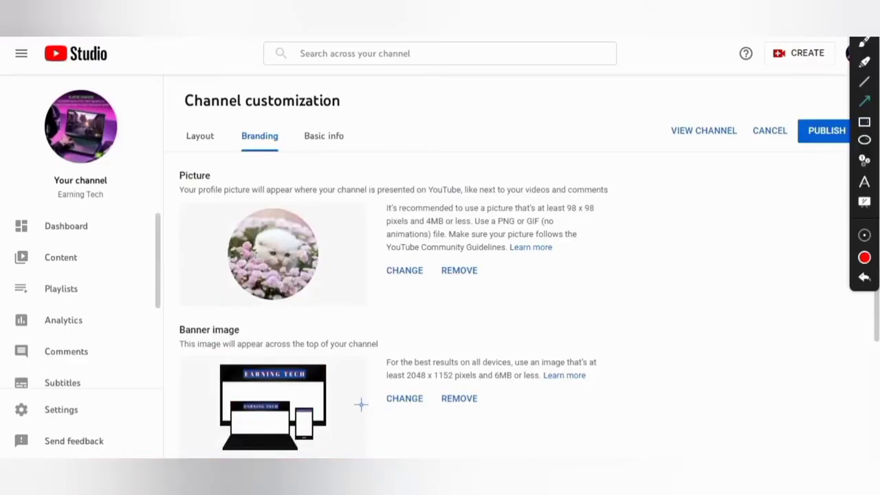
drag(371, 365, 323, 375)
drag(354, 402, 301, 402)
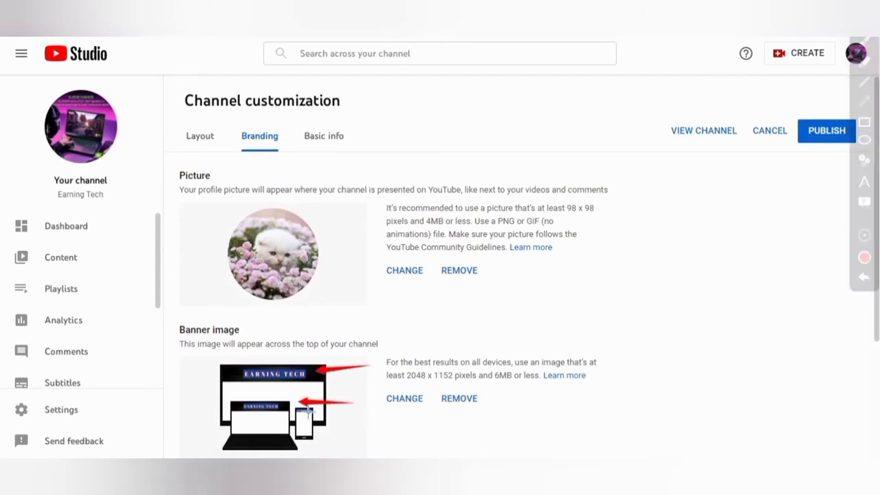
drag(362, 411, 317, 411)
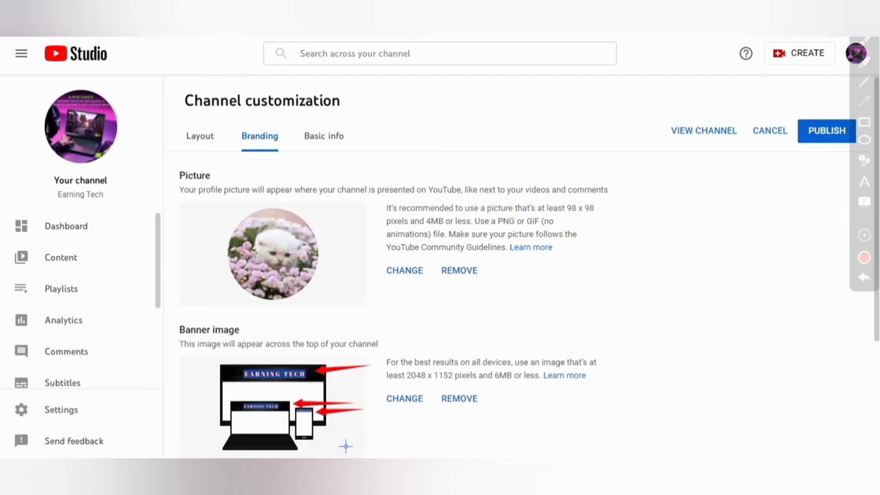
mouse_move(570, 389)
mouse_down()
mouse_move(506, 405)
mouse_move(481, 400)
mouse_up()
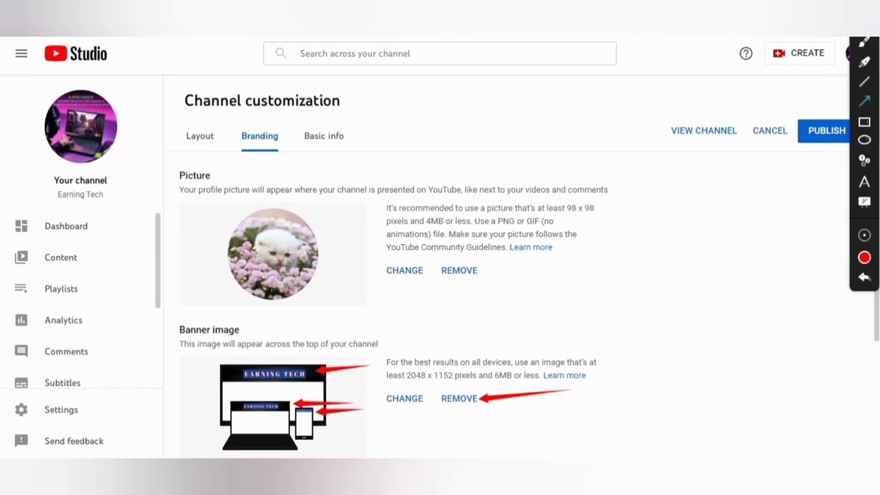
key(Escape)
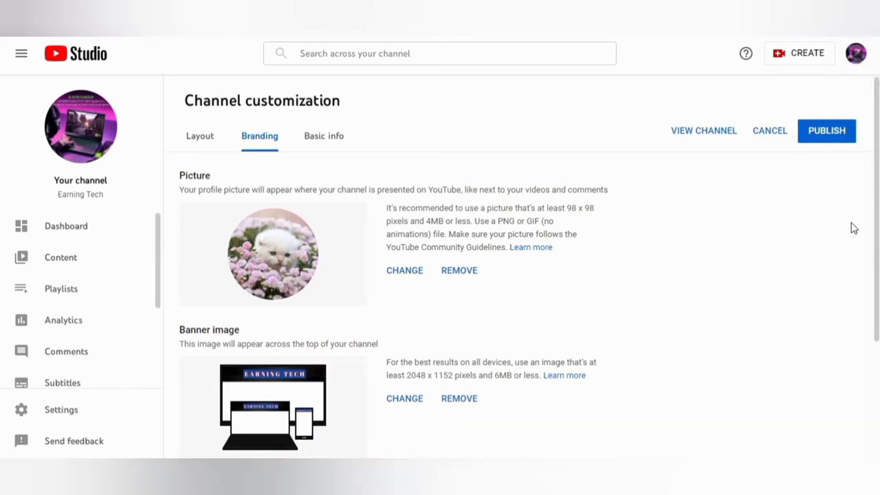
Point a red arrow at Publish and publish the new profile picture and banner image
scroll(853, 227, down, 1)
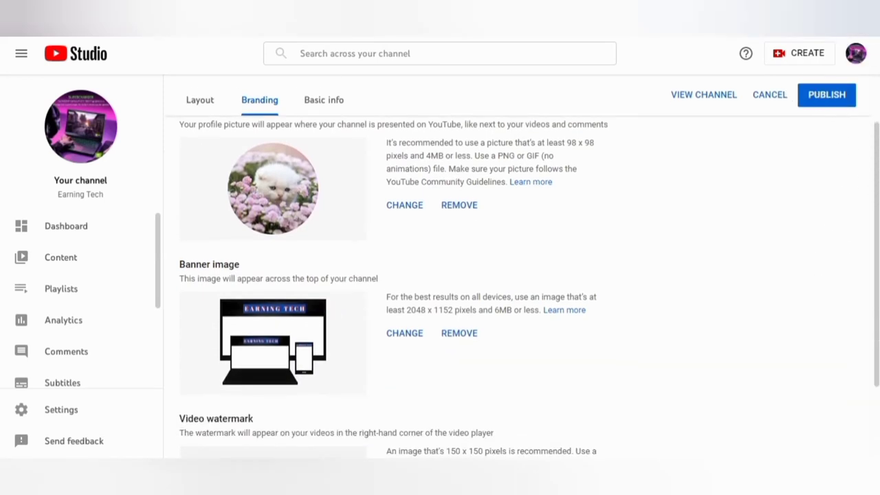
drag(787, 227, 828, 120)
click(834, 99)
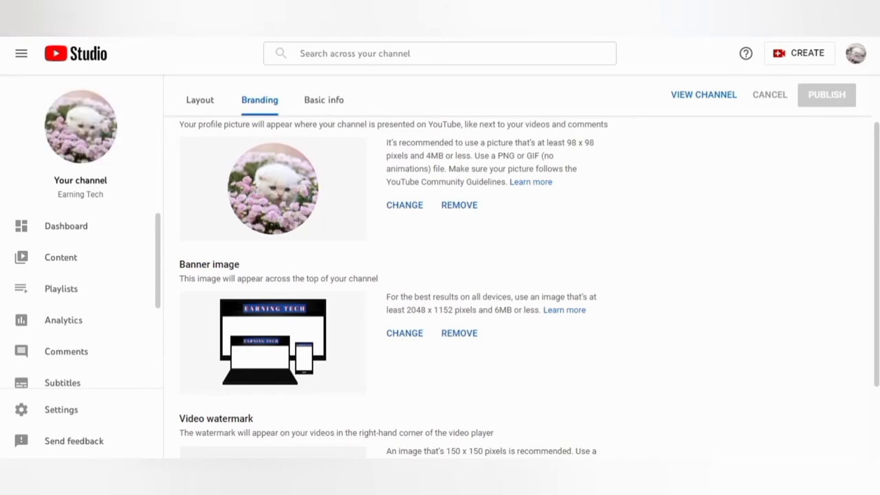
Open the channel's Basic info, point red arrows at Description and the channel name's edit pencil, and clear the annotations
drag(337, 154, 333, 109)
click(346, 106)
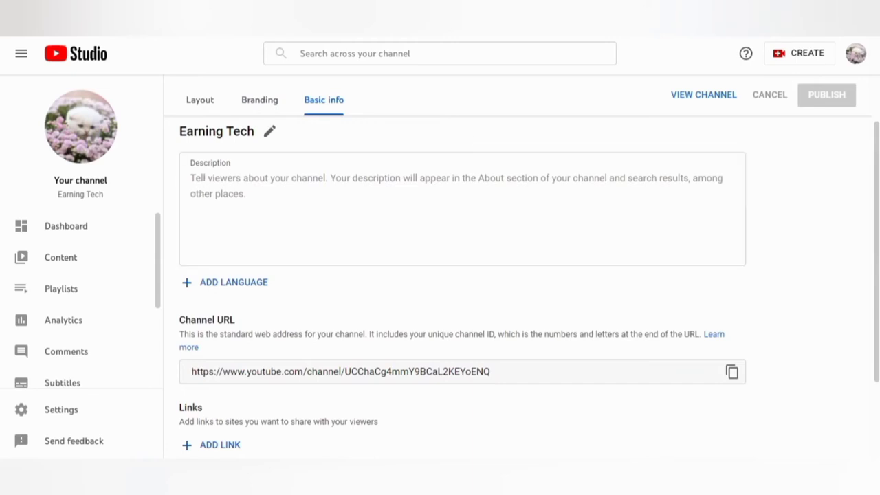
drag(352, 173, 233, 163)
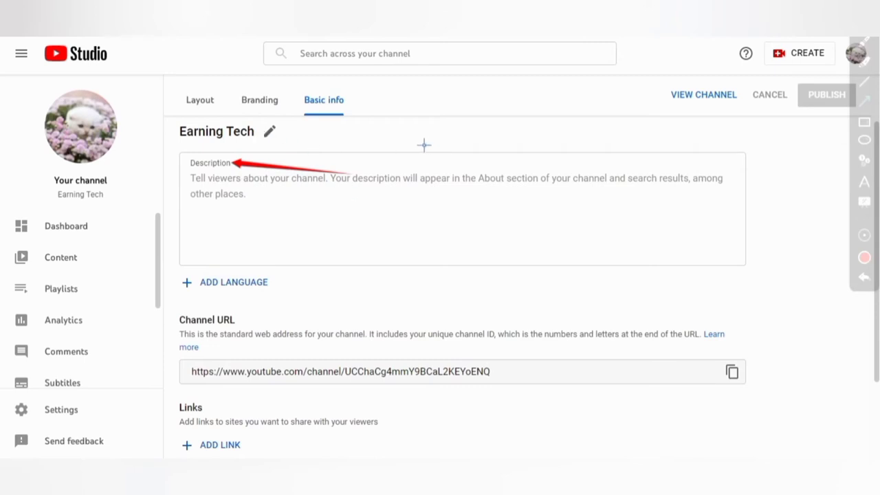
drag(424, 144, 291, 145)
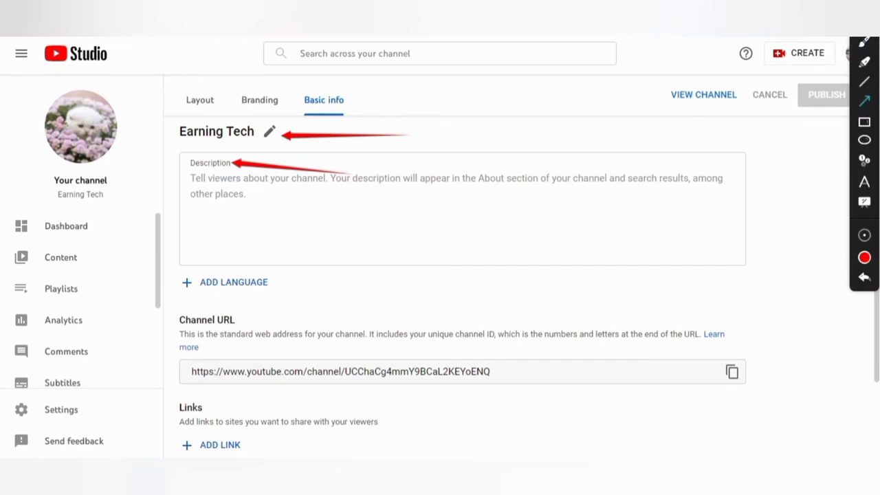
key(Escape)
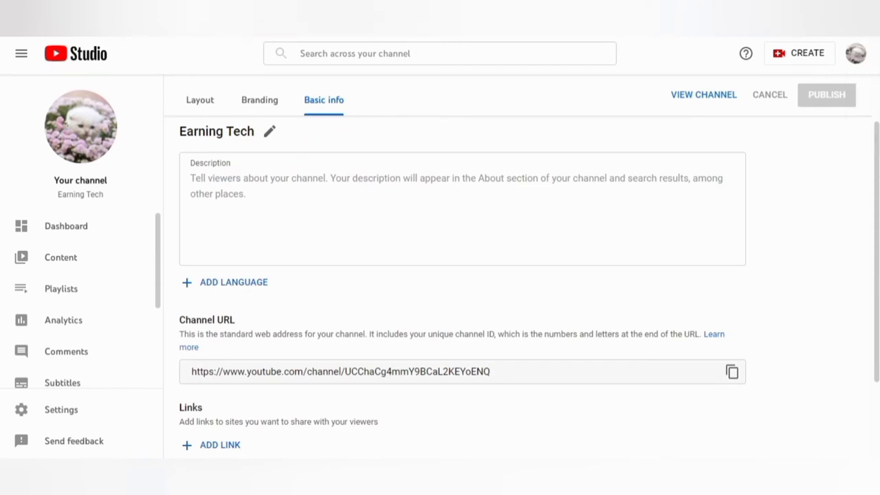
Enter the channel description "onine Free Earning Free Airdrops"
click(329, 178)
text(onine Free Earning Free Airdrops)
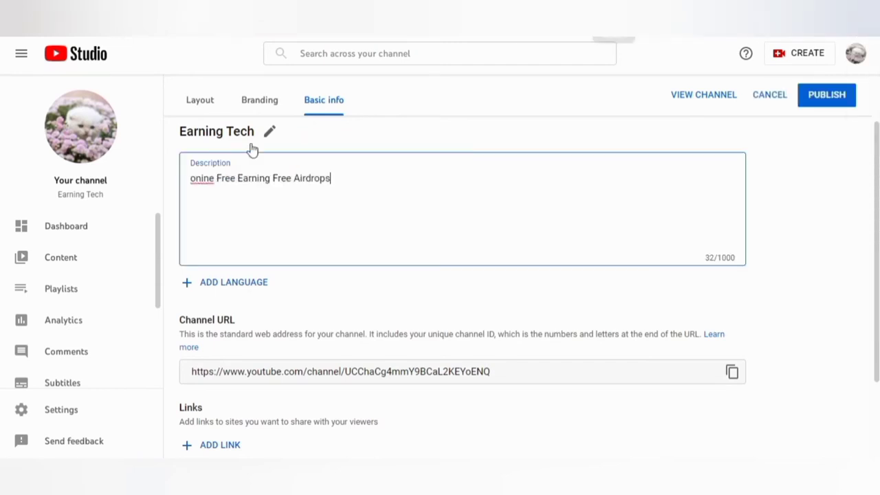
Open the channel translation settings, look at the available translation languages, and cancel without choosing one
scroll(316, 195, down, 1)
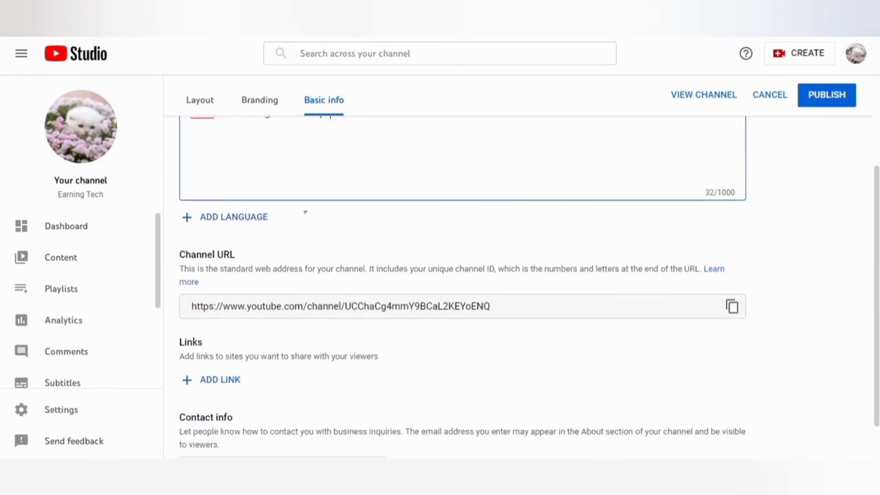
click(213, 220)
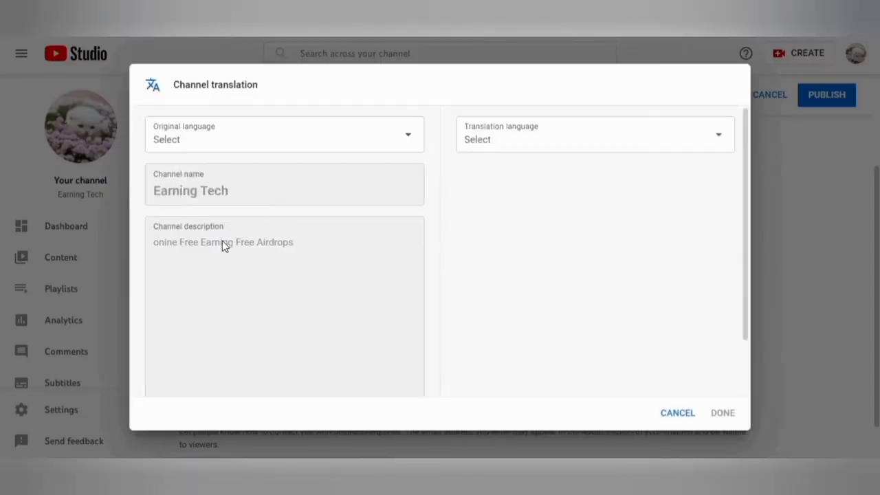
click(668, 140)
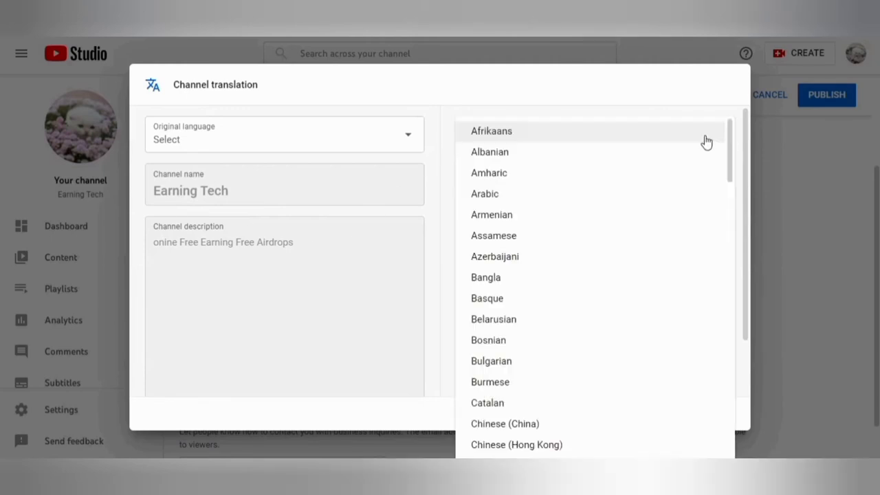
click(650, 90)
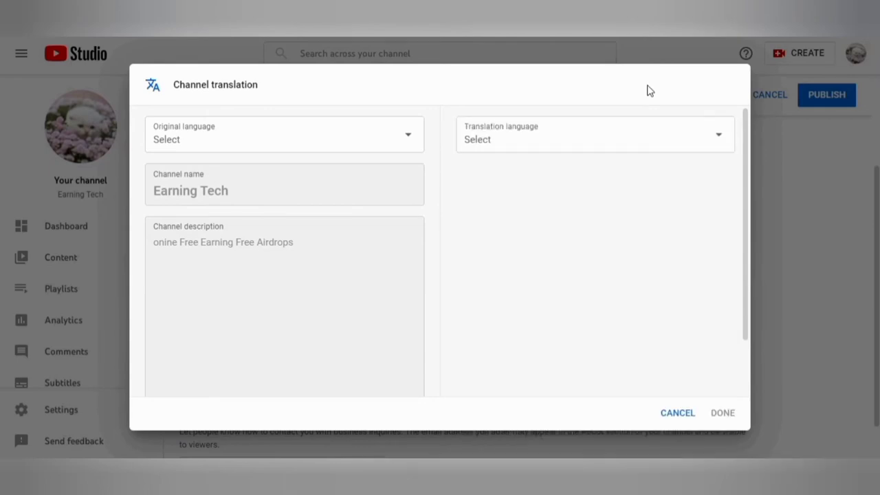
click(677, 412)
Point a red arrow at Add link and add an empty link entry to the channel
scroll(265, 330, down, 1)
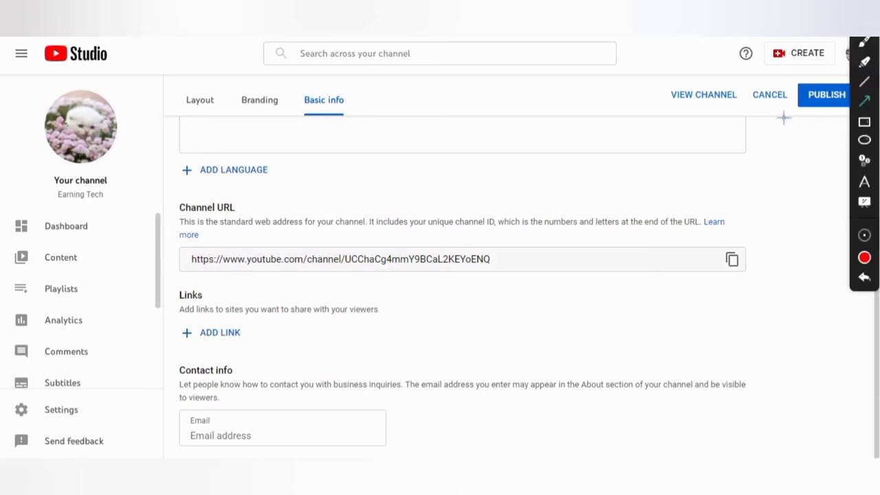
mouse_move(393, 329)
mouse_down()
mouse_move(315, 325)
mouse_move(262, 345)
mouse_up()
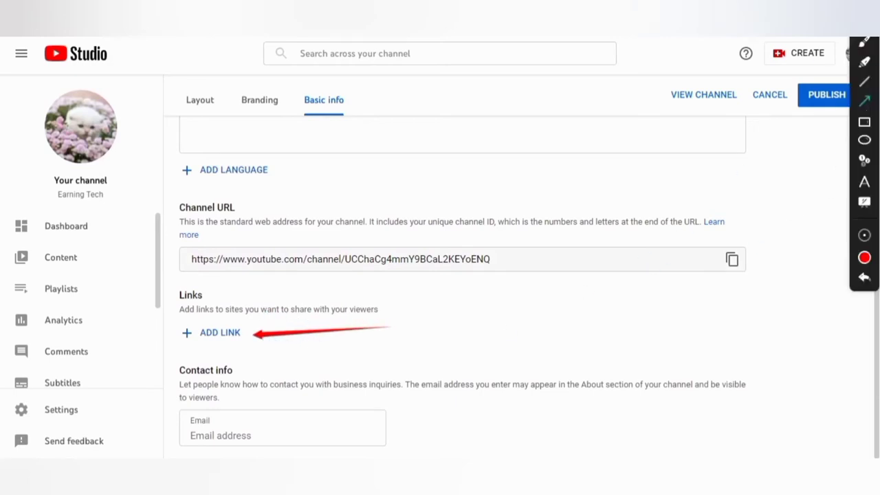
click(220, 332)
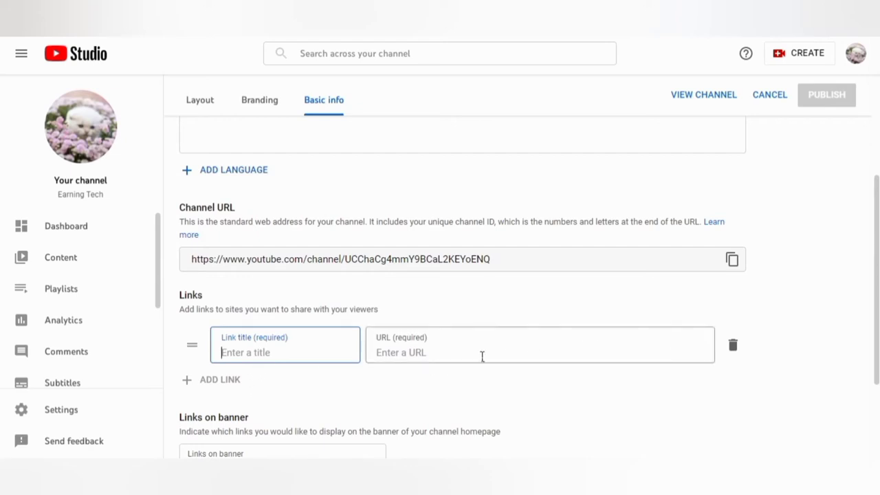
Look at the Links on banner options without changing the choice, and highlight the Contact info heading
scroll(426, 354, down, 2)
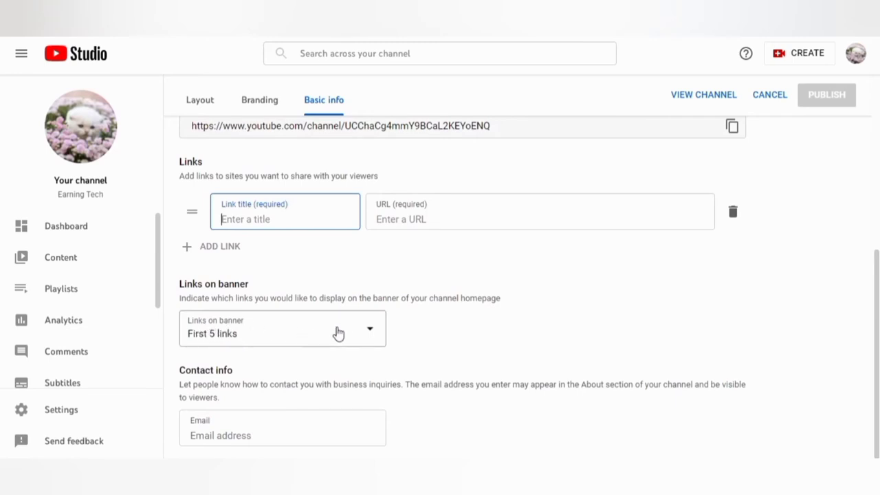
click(372, 333)
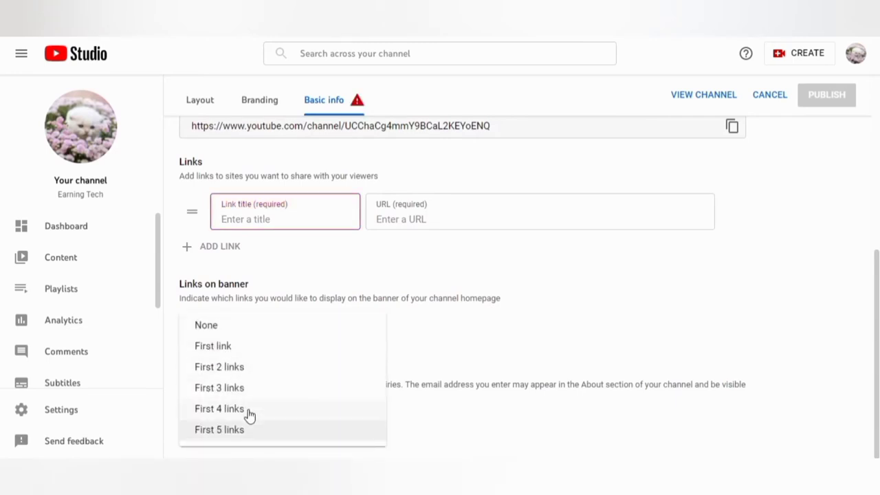
click(435, 311)
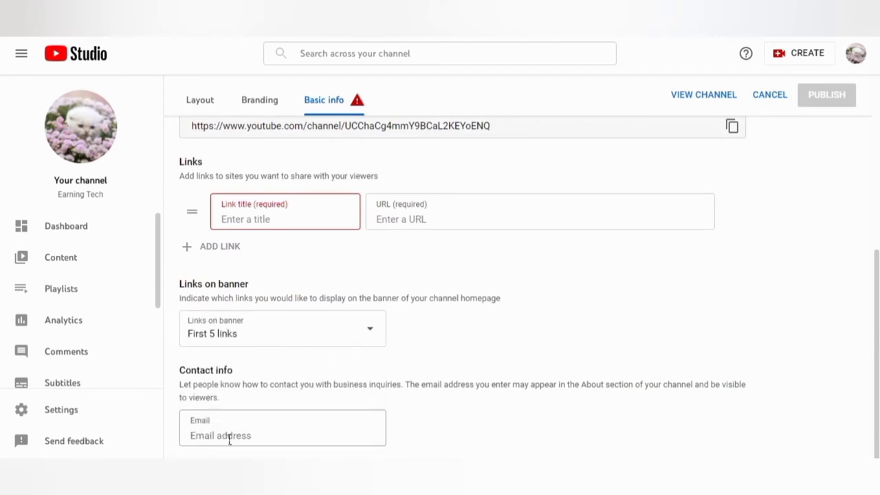
drag(231, 375, 175, 380)
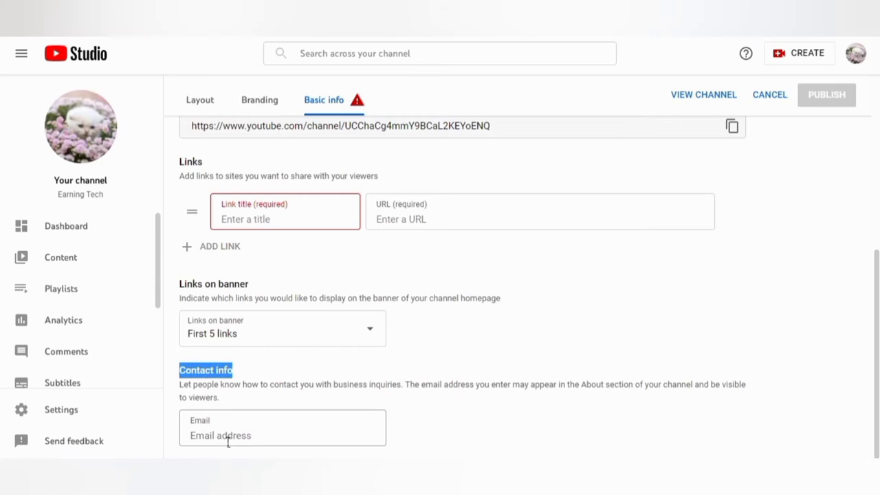
Delete the empty link entry from the channel's Links section
scroll(232, 435, up, 1)
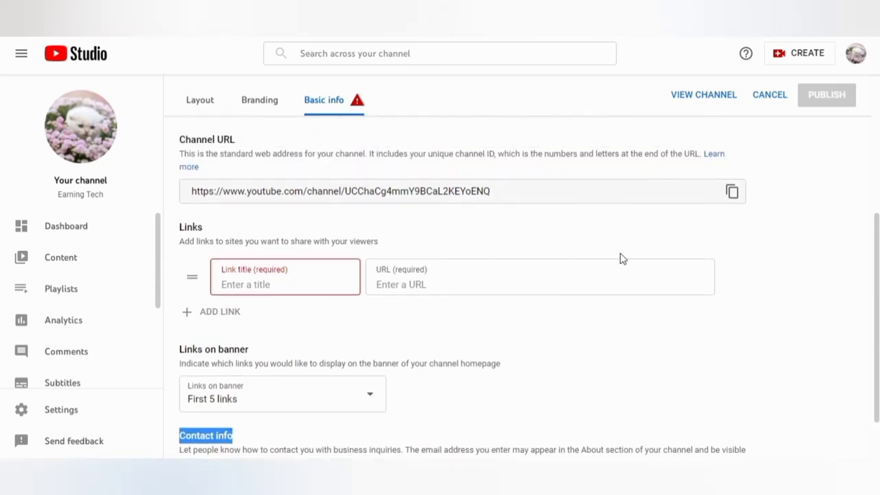
click(732, 277)
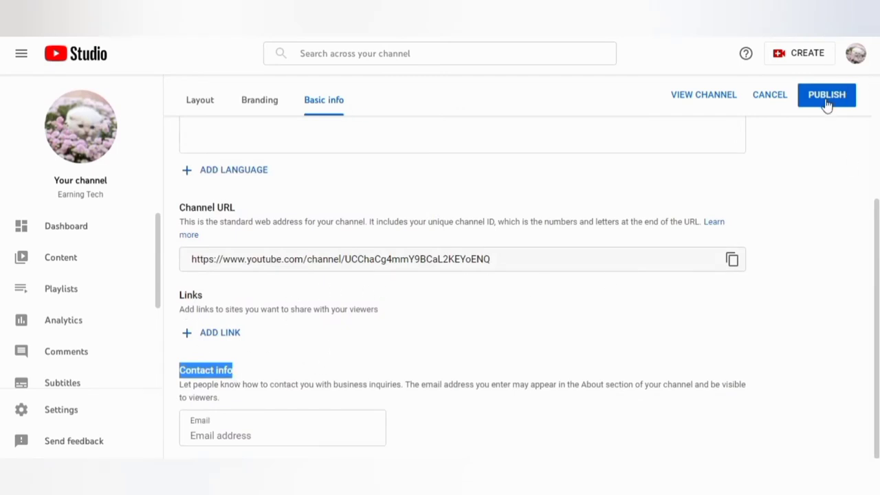
Correct the first word of the channel description to "online" and publish the basic info changes
scroll(387, 236, up, 3)
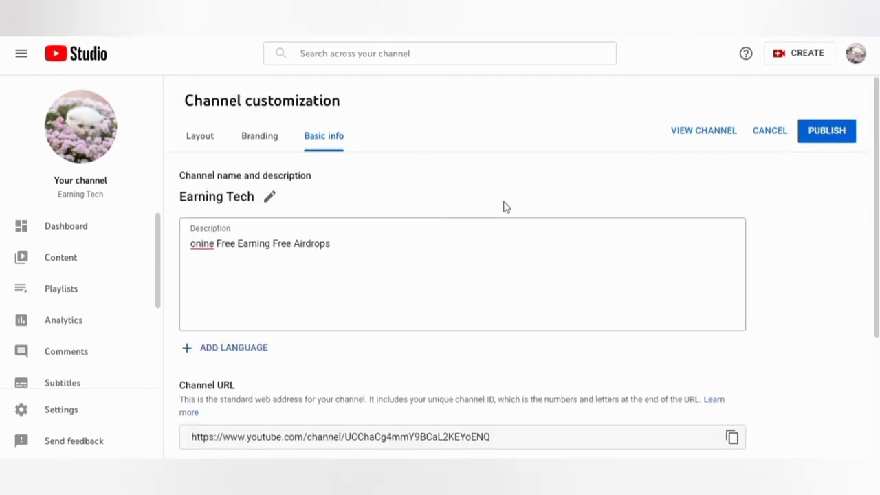
click(217, 248)
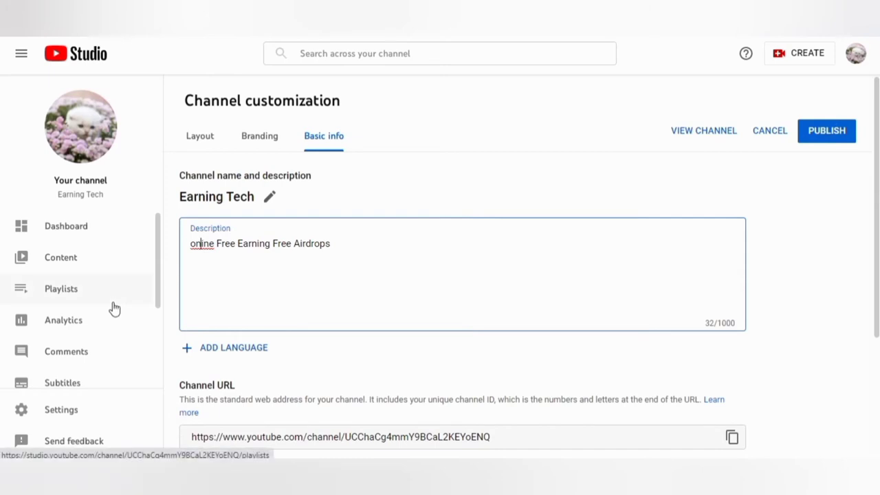
text(l)
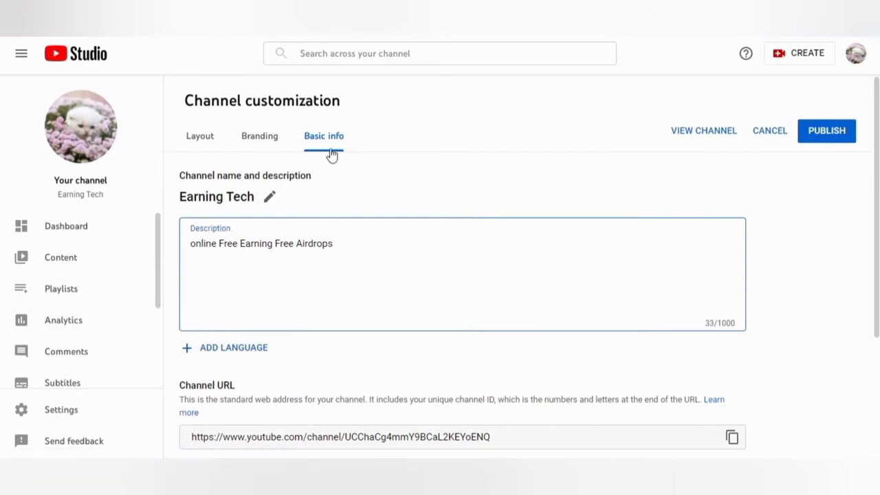
click(834, 136)
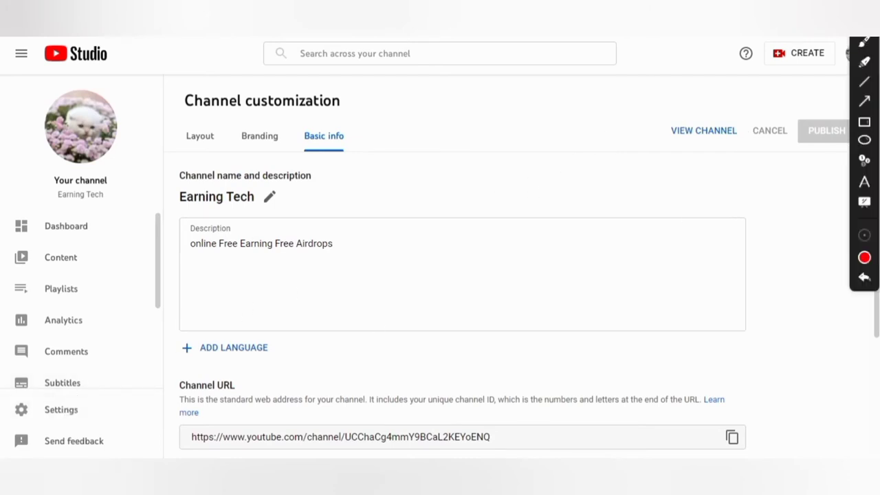
Point a red arrow at Settings and open the channel settings
drag(148, 398, 86, 411)
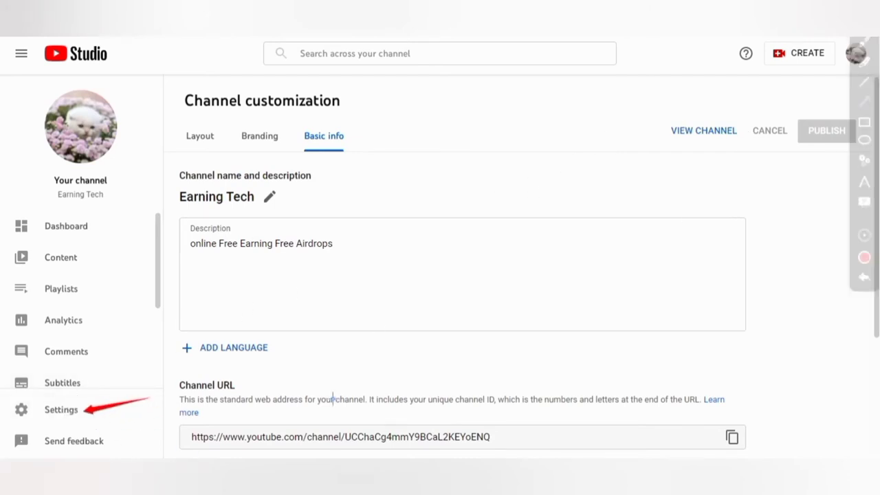
click(64, 411)
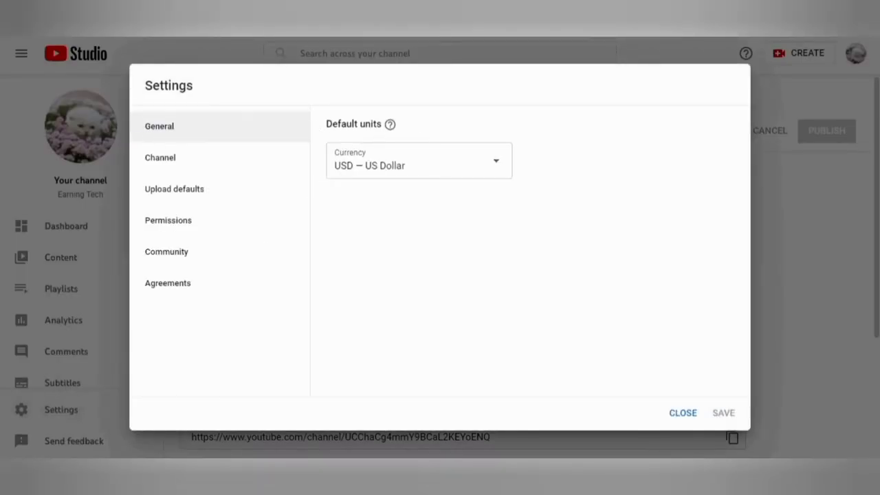
Point red arrows at General and the default currency, and look through the currency list without changing the choice
key(ctrl+alt+g)
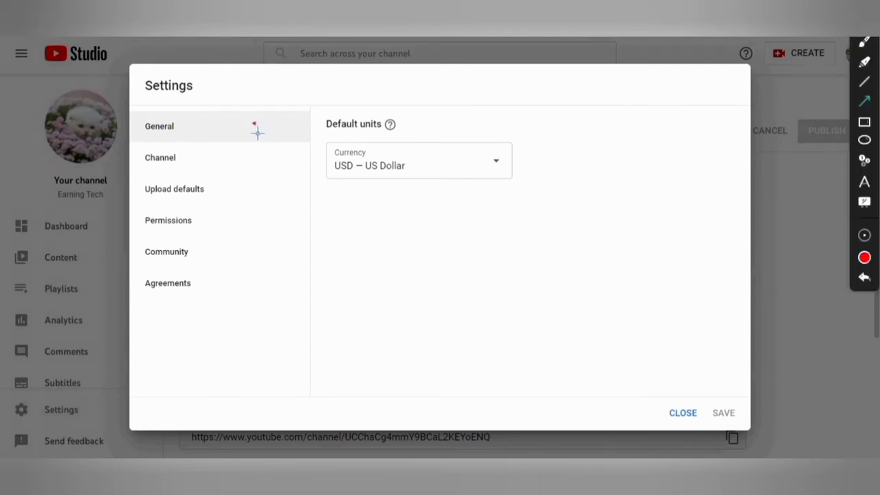
drag(257, 132, 210, 131)
drag(593, 169, 515, 171)
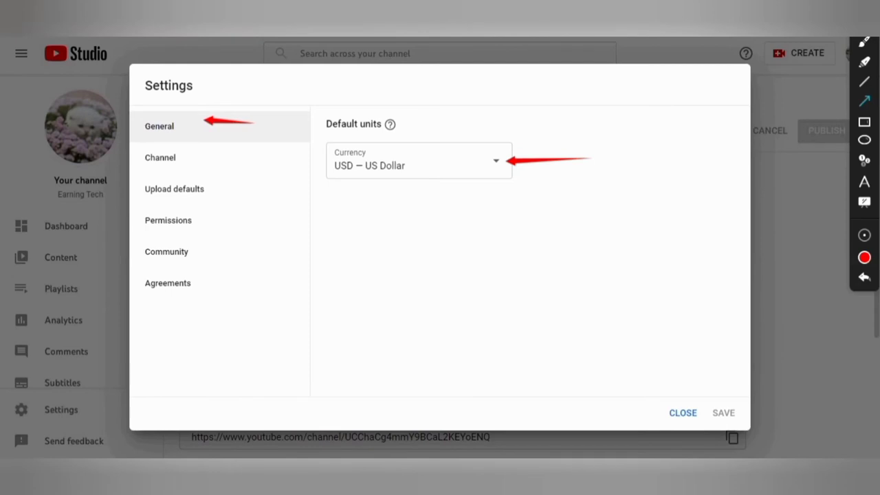
key(ctrl+alt+g)
click(501, 166)
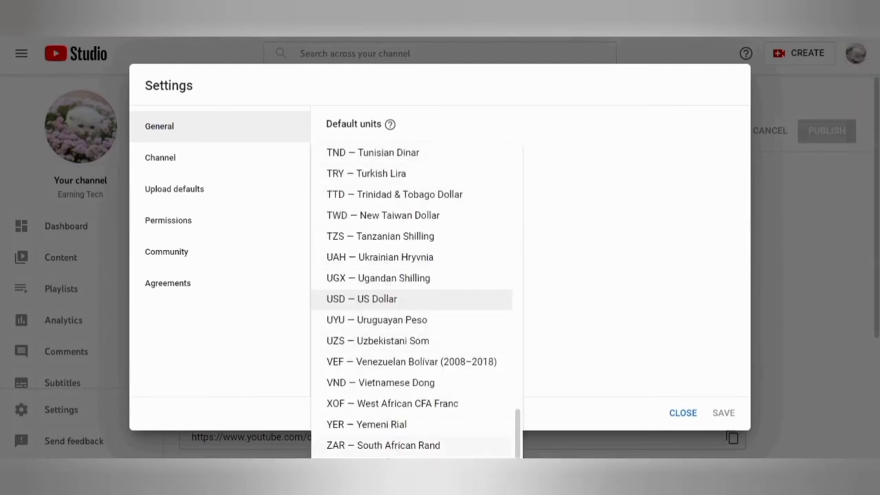
click(589, 150)
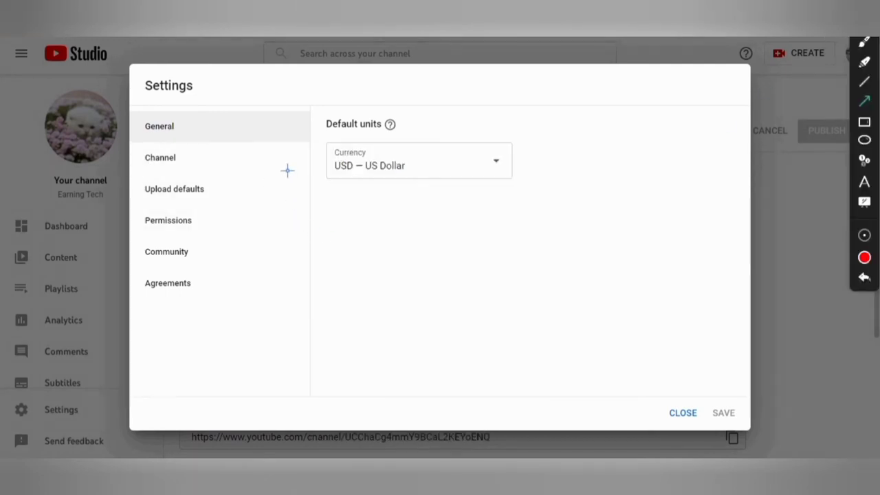
Point a red arrow at the Channel section of the settings and open that section
drag(273, 158, 197, 157)
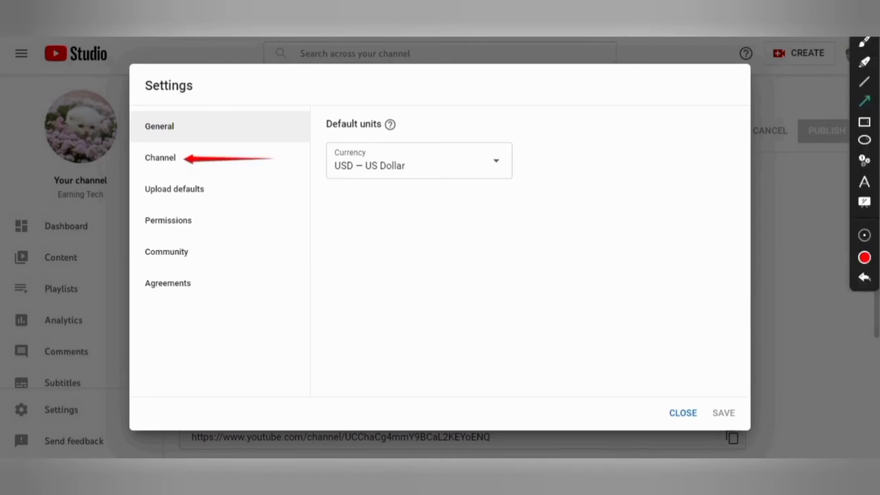
click(864, 234)
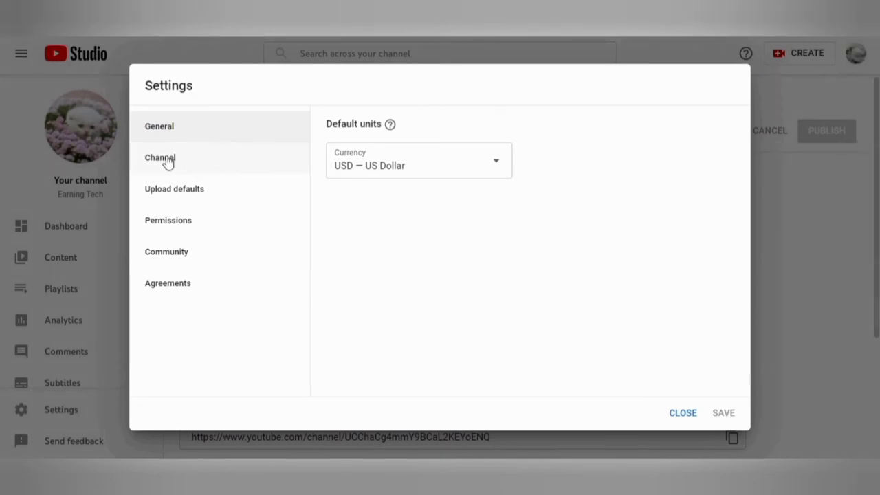
click(167, 162)
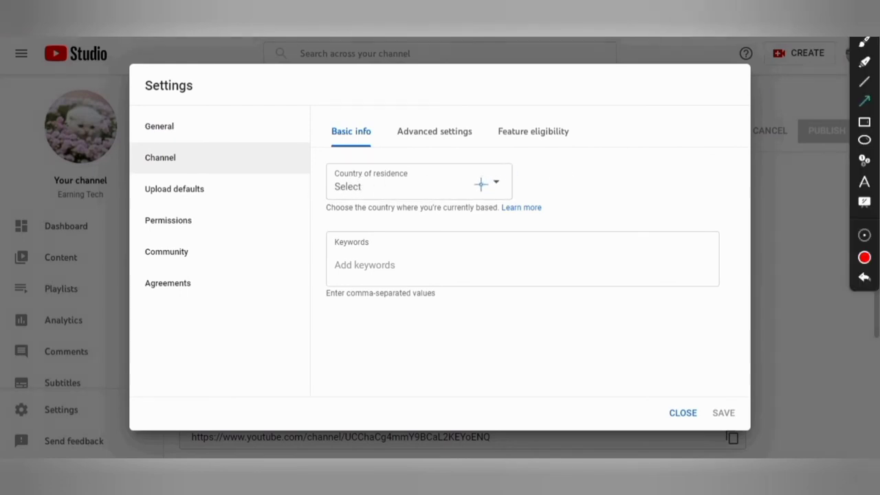
Point a red arrow at Country of residence and set the country to Pakistan
drag(454, 184, 386, 192)
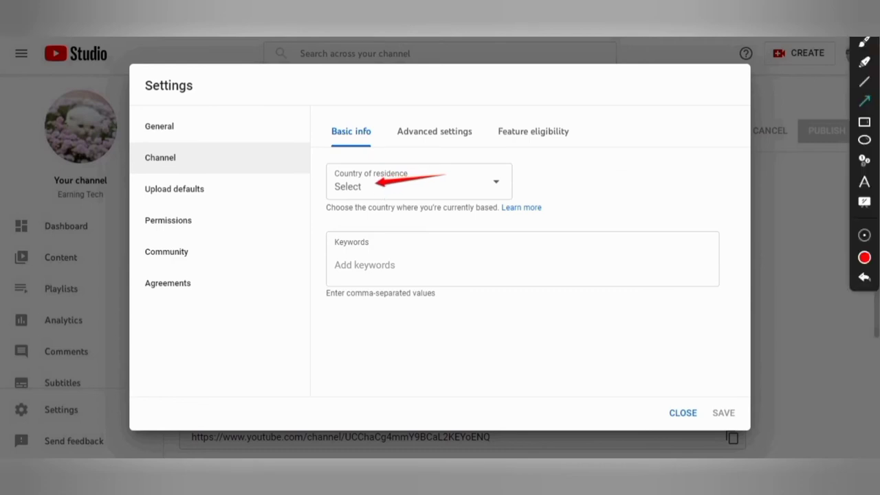
key(Escape)
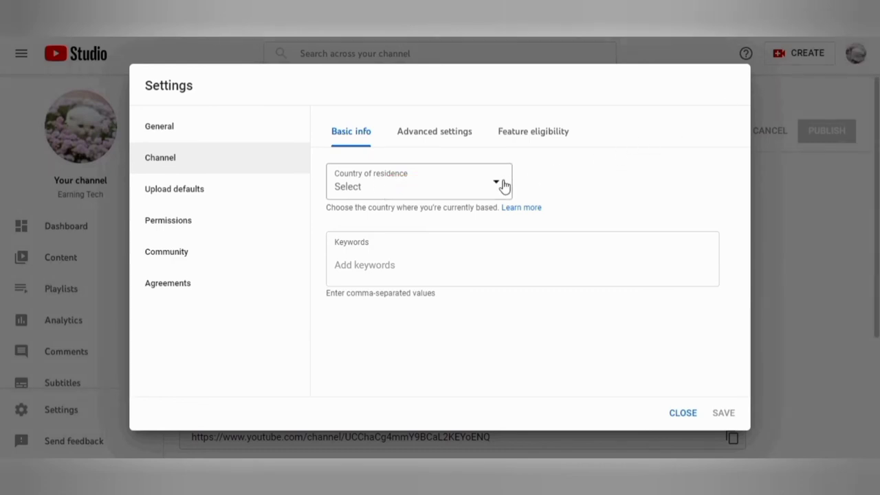
click(501, 187)
scroll(395, 344, down, 20)
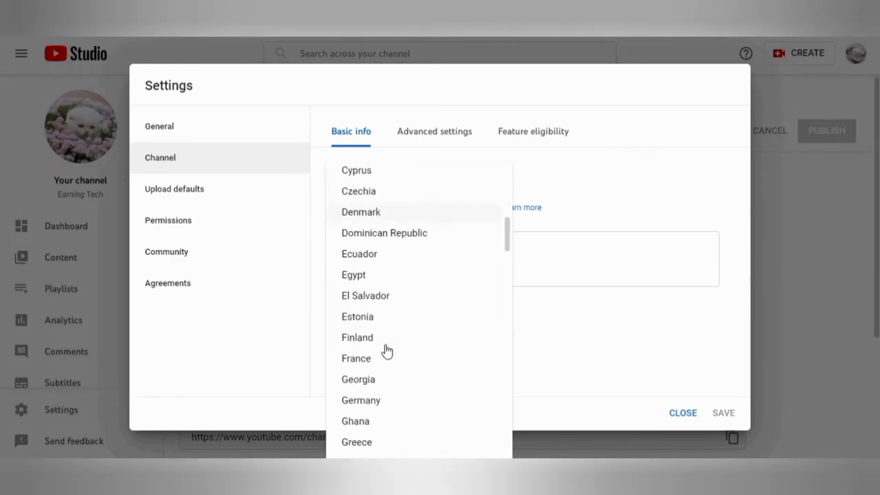
scroll(386, 337, down, 3)
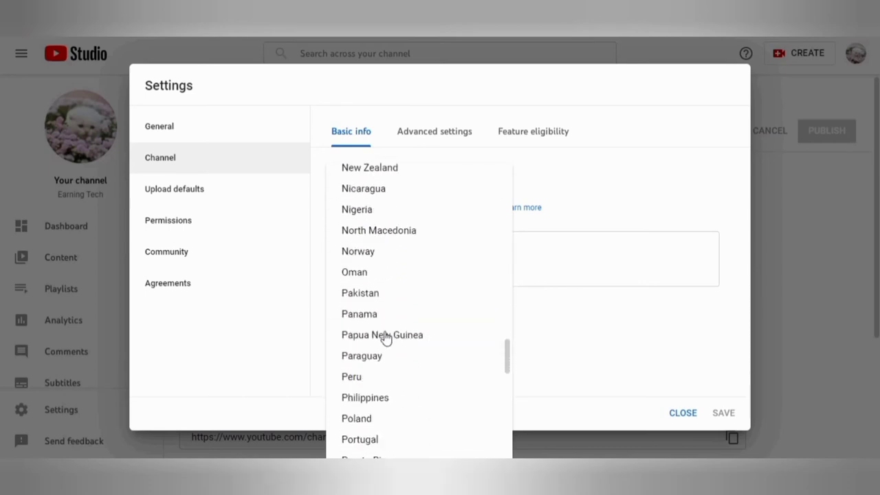
click(367, 297)
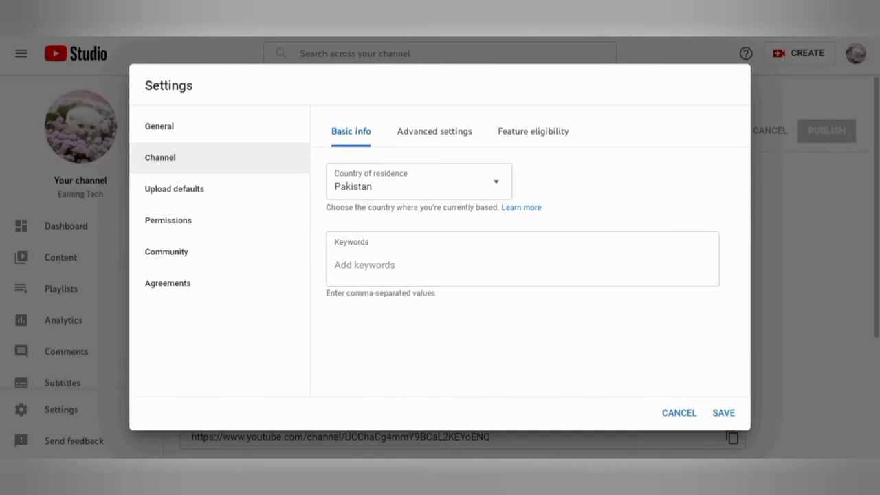
Add the channel keywords "earning tech", "earning technoblade's trust", "earning tech malluz" and "earning tech 007", and save the settings
click(660, 270)
text(earning tech, earning technoblade's trust, earning tech malluz)
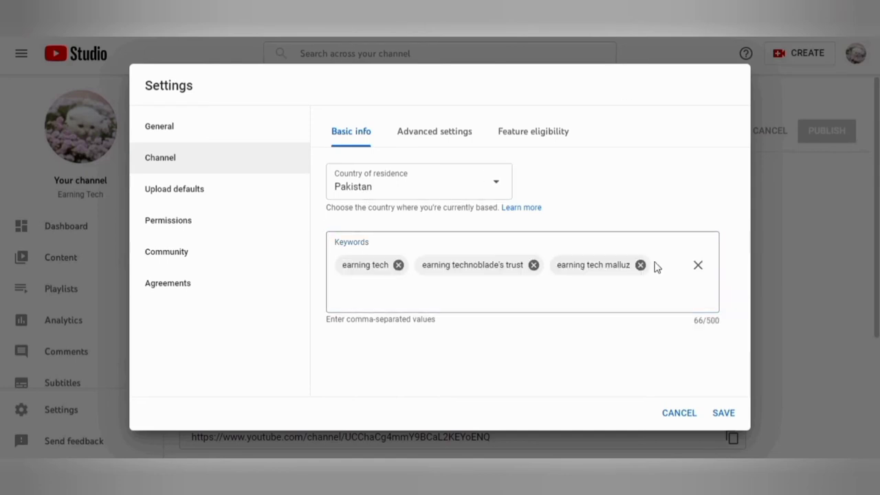
right_click(653, 267)
click(355, 305)
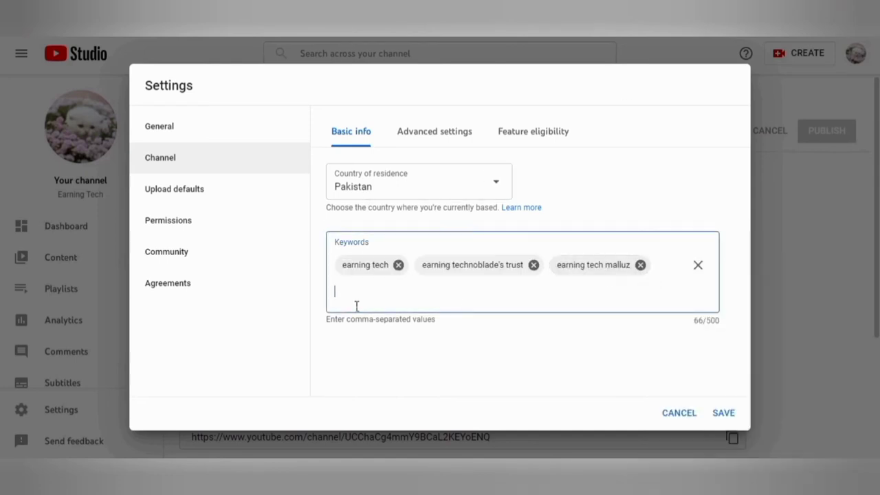
right_click(352, 302)
click(380, 191)
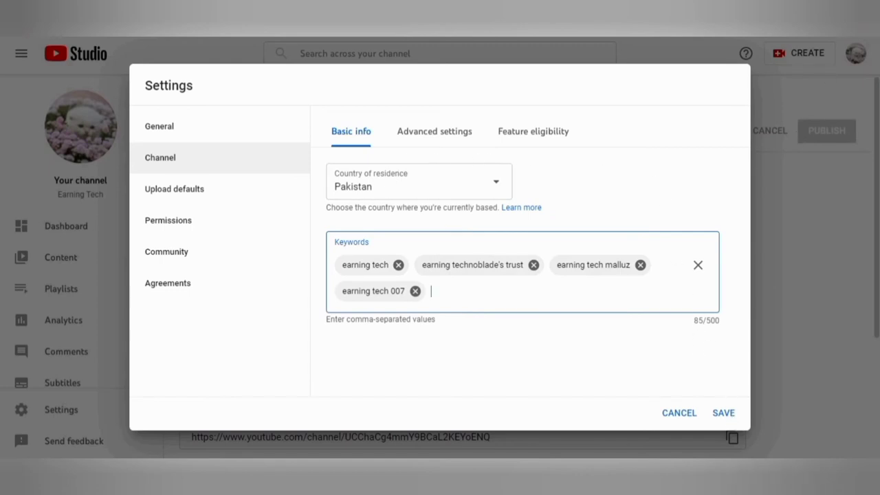
drag(742, 360, 725, 400)
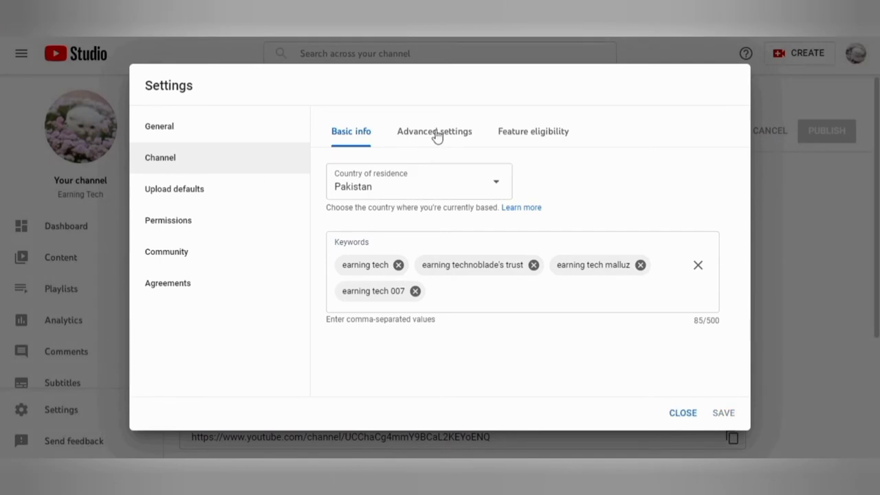
Point a red arrow at Advanced settings and open the channel's advanced settings
click(426, 134)
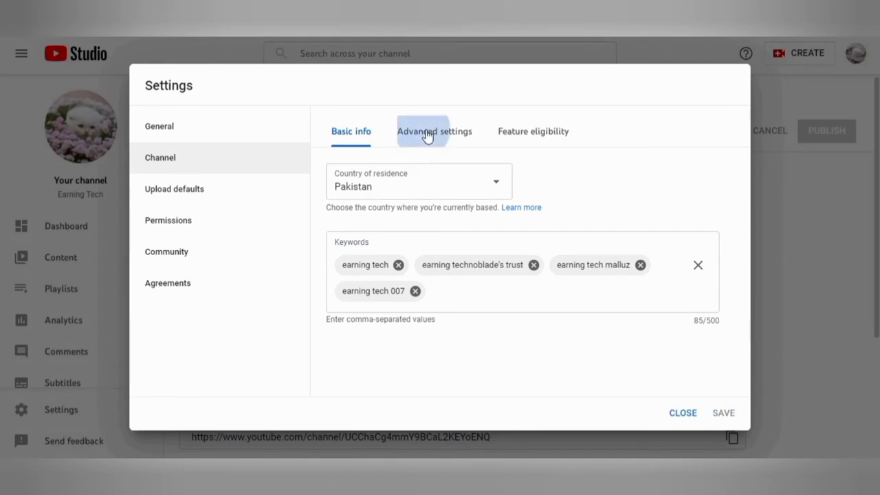
click(355, 137)
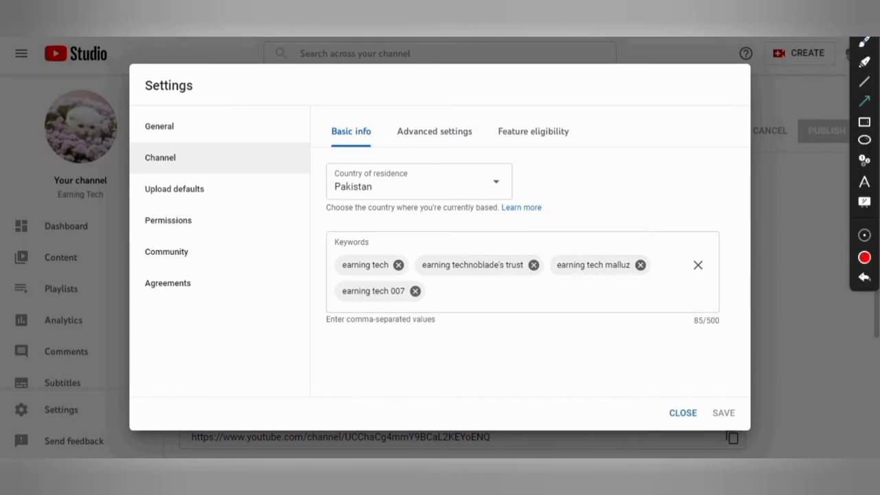
drag(454, 199, 443, 146)
click(463, 135)
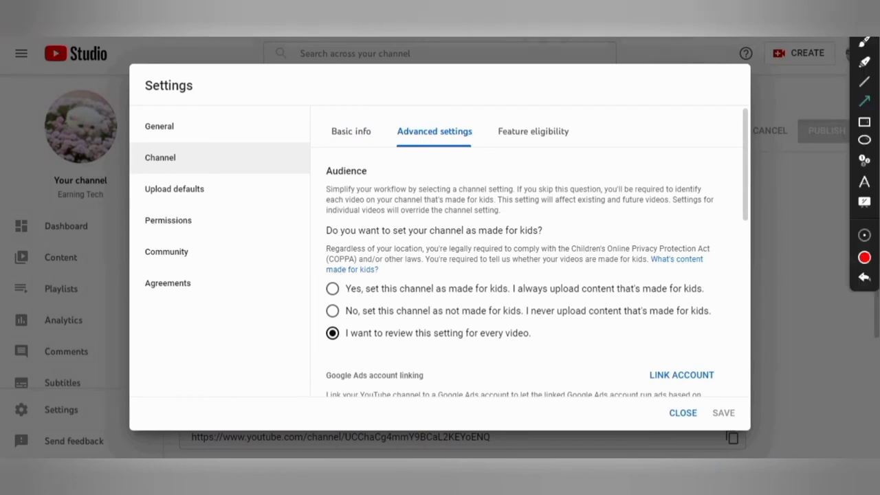
Mark the Yes and No audience options with red arrows, and set the channel as not made for kids
drag(734, 283, 708, 289)
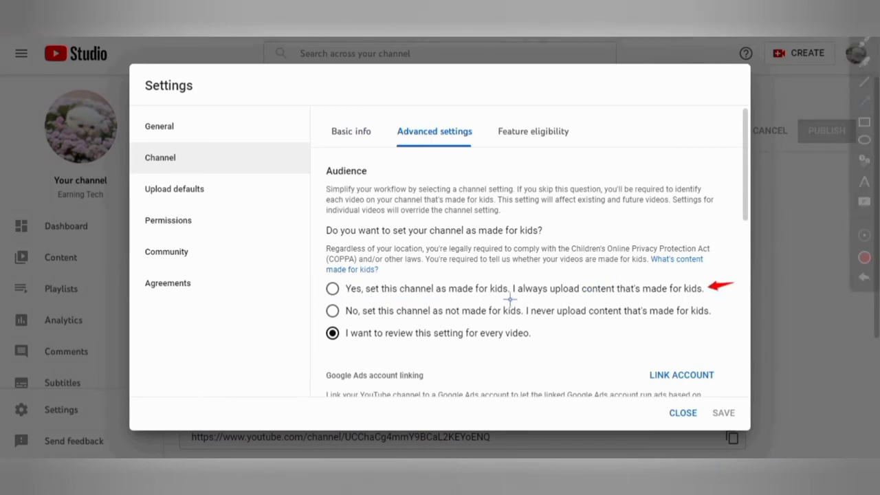
drag(745, 310, 723, 321)
drag(284, 309, 332, 313)
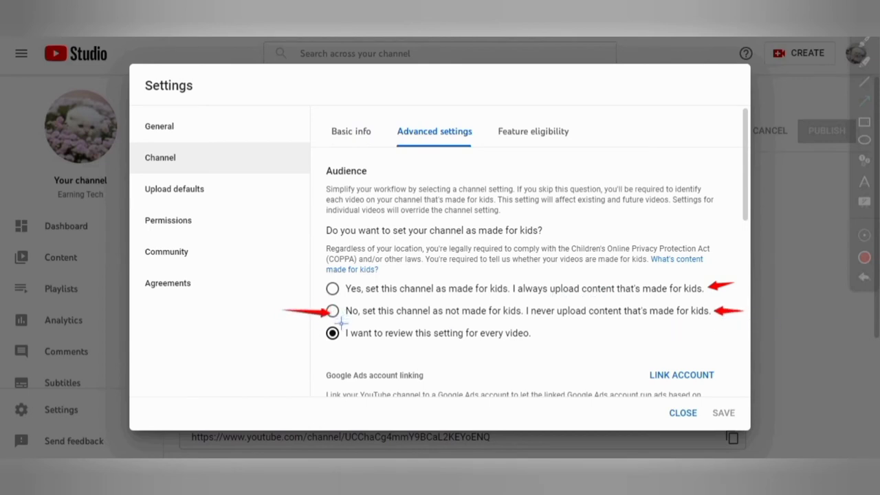
key(Escape)
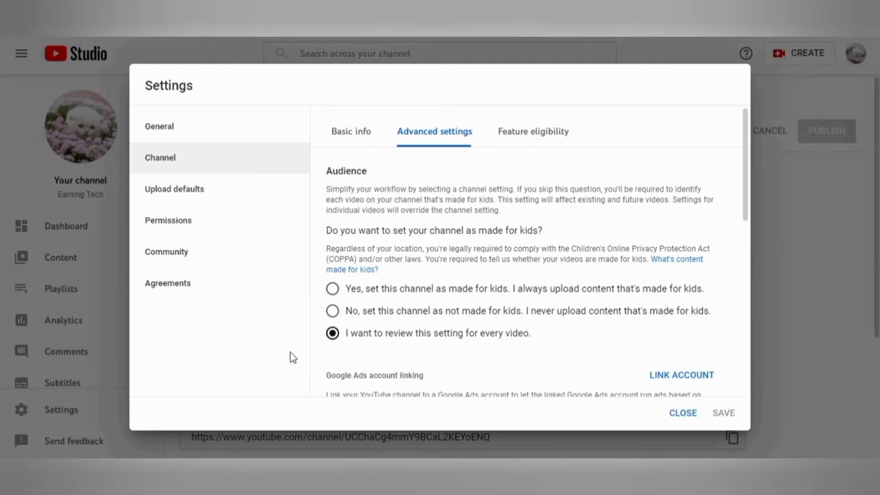
click(333, 311)
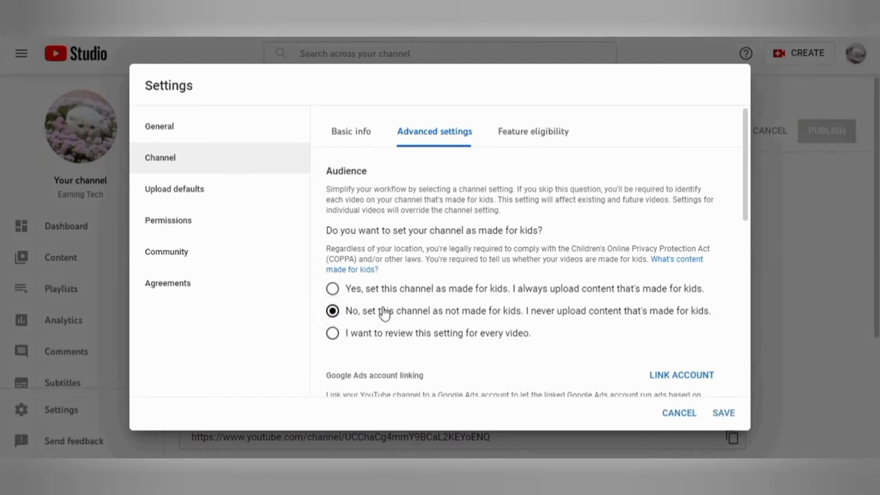
Point red arrows at the Subscriber count option, and turn the display of subscriber numbers off and back on
scroll(644, 304, down, 2)
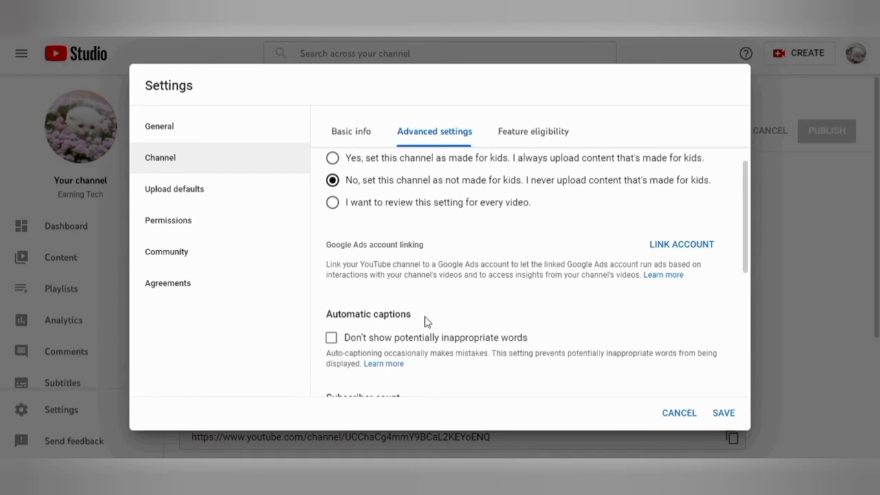
scroll(385, 316, down, 2)
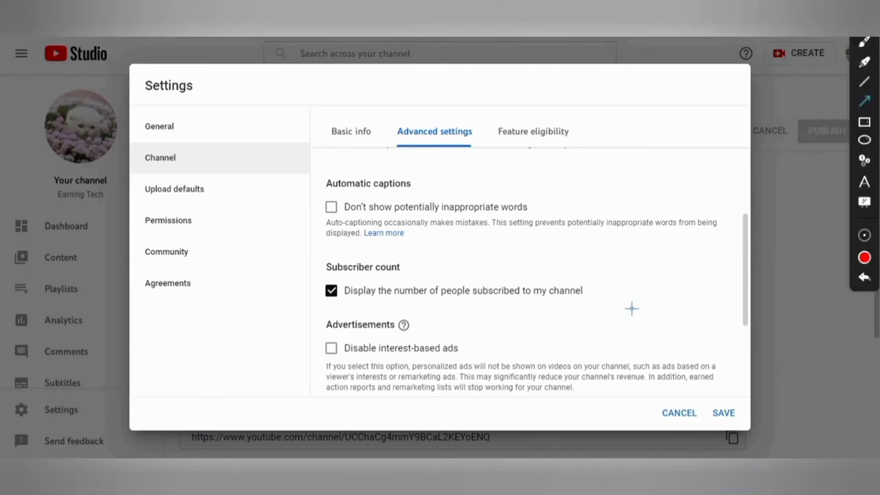
drag(667, 294, 602, 296)
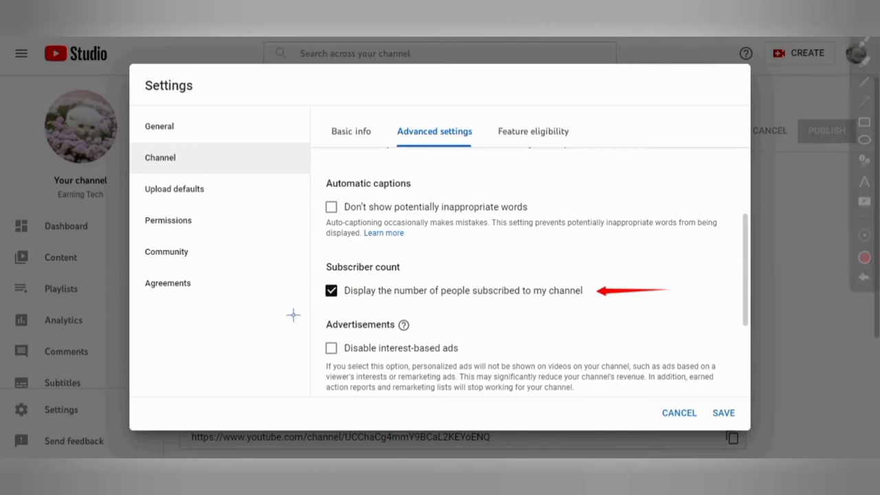
drag(271, 300, 335, 295)
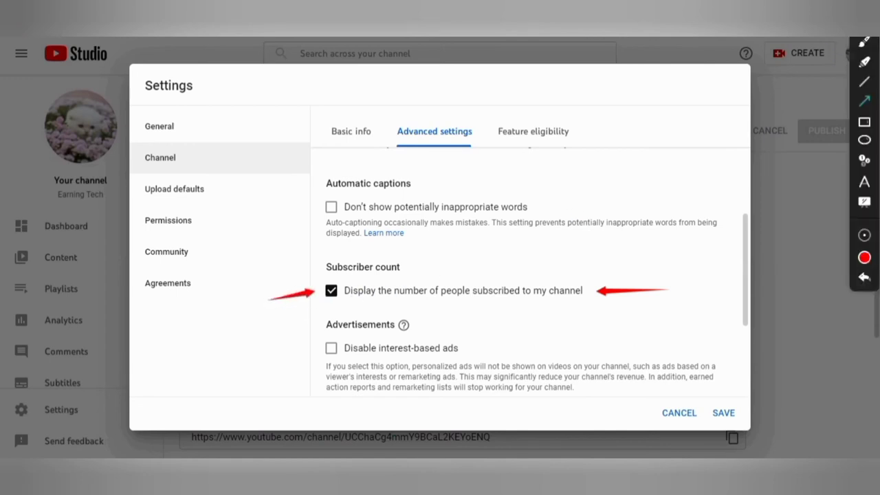
click(864, 276)
click(332, 291)
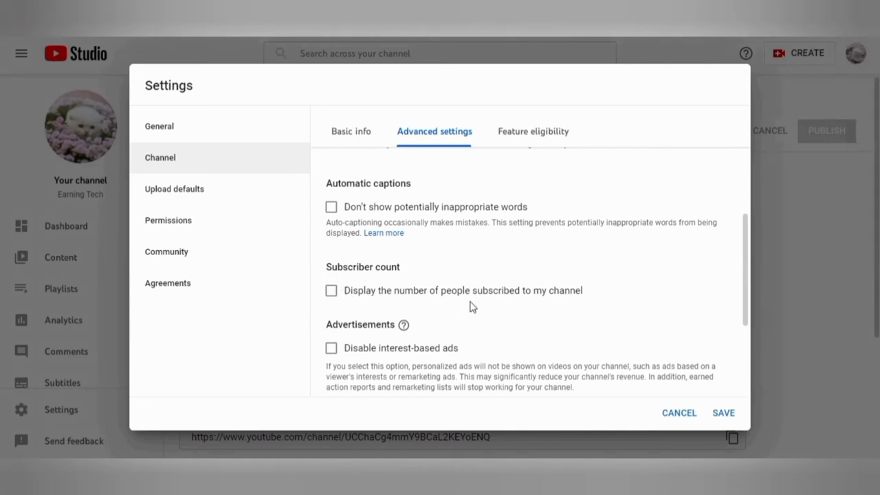
click(333, 295)
Look through the remaining advanced settings, and review the Standard features details under Feature eligibility
scroll(540, 228, down, 3)
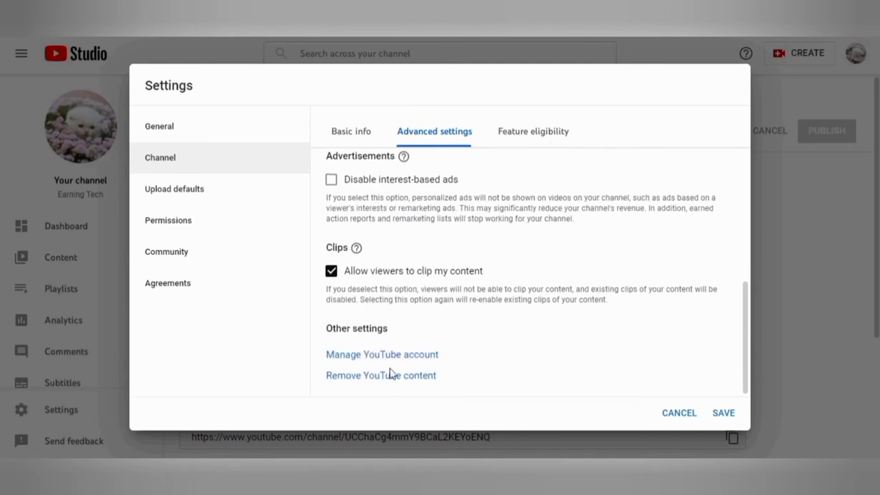
scroll(453, 269, up, 2)
click(550, 132)
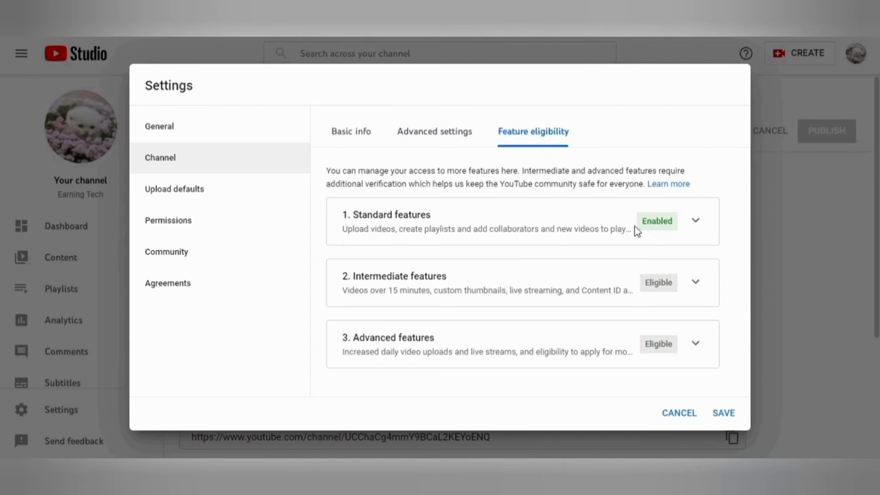
click(697, 229)
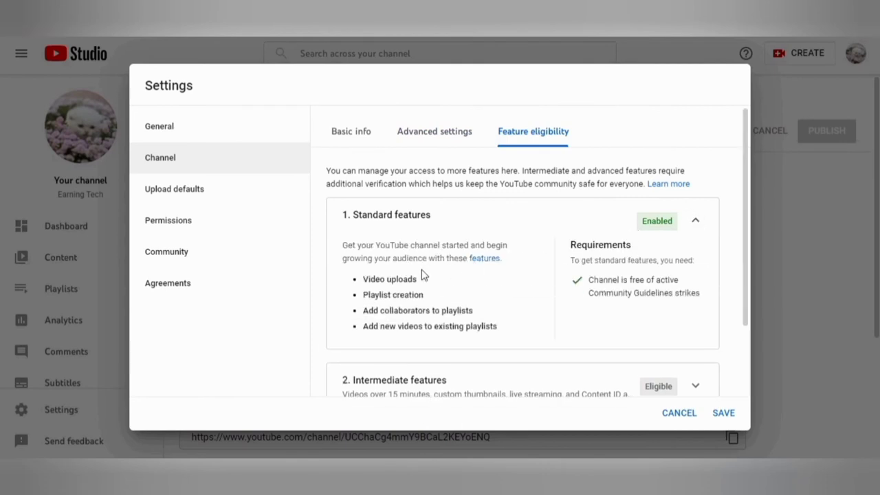
scroll(582, 222, down, 1)
scroll(676, 257, down, 1)
scroll(482, 225, up, 1)
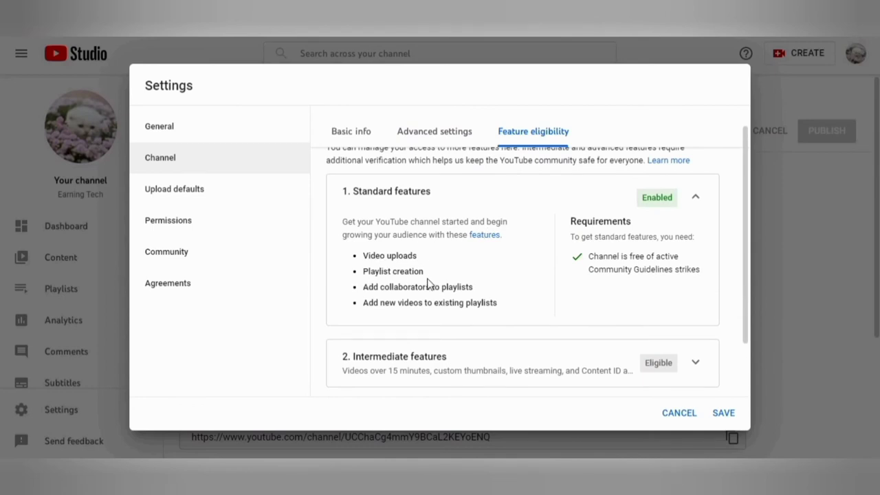
click(698, 198)
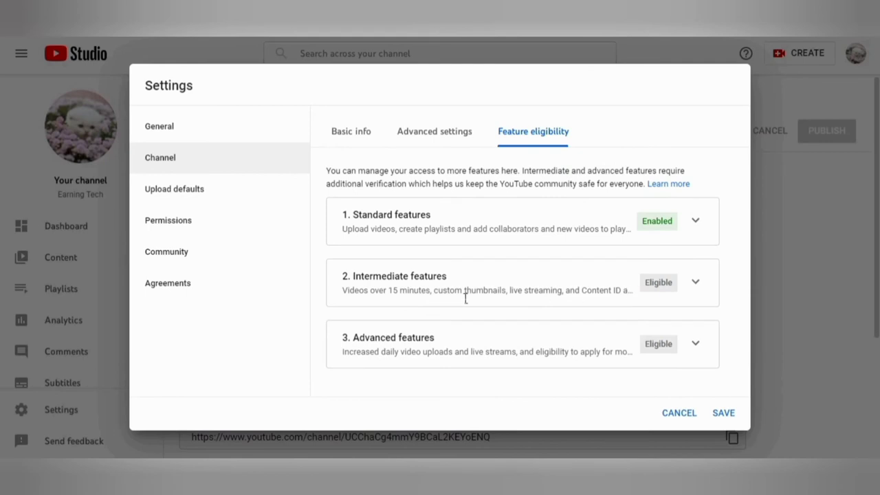
Expand Intermediate features, point a red arrow at its phone verification option, and open the phone verification page
click(696, 283)
scroll(644, 287, down, 2)
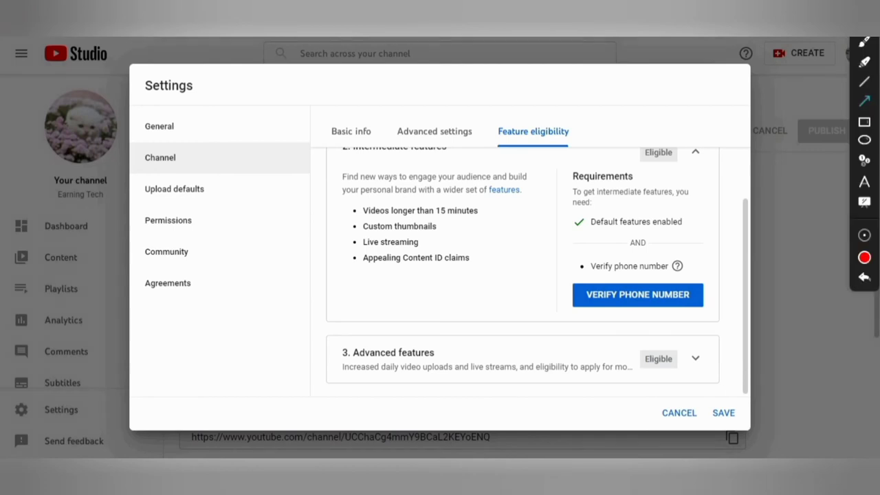
drag(723, 219, 684, 273)
click(683, 294)
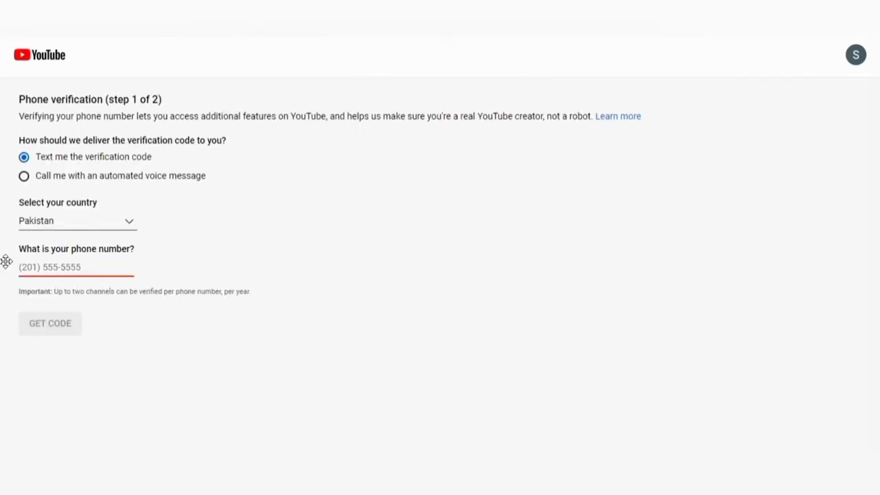
Mark the country selection, phone number field and Get code option with red arrows, and clear the annotations
key(ctrl+shift+d)
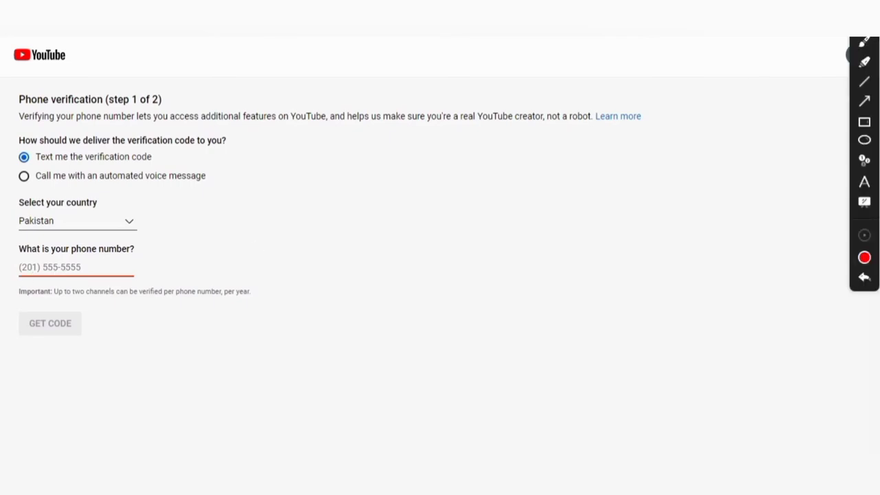
drag(190, 245, 96, 266)
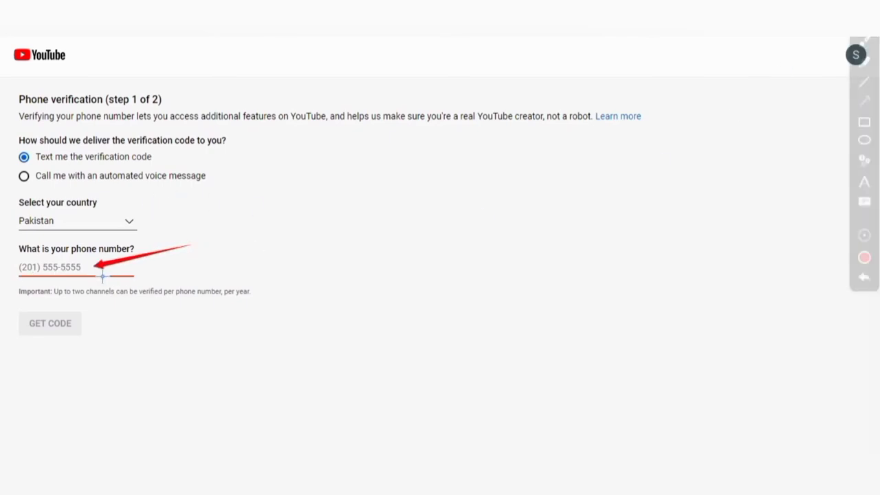
drag(245, 201, 149, 227)
drag(143, 189, 69, 233)
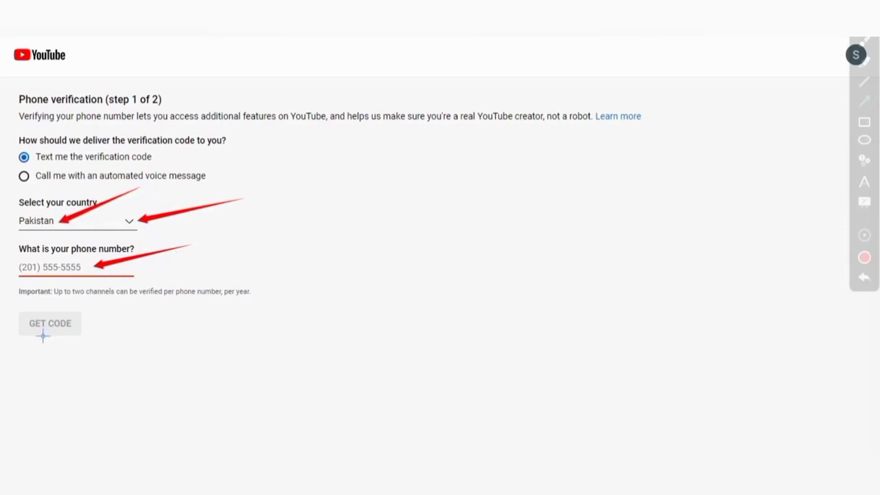
drag(165, 334, 77, 336)
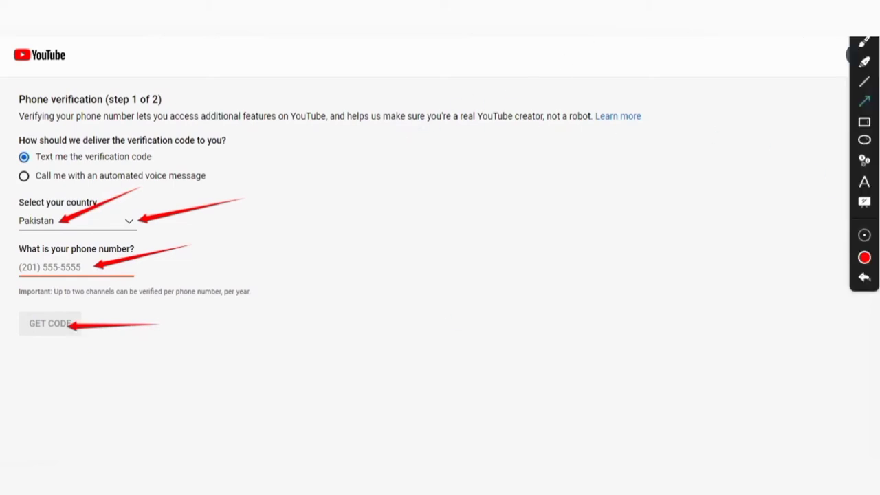
key(Escape)
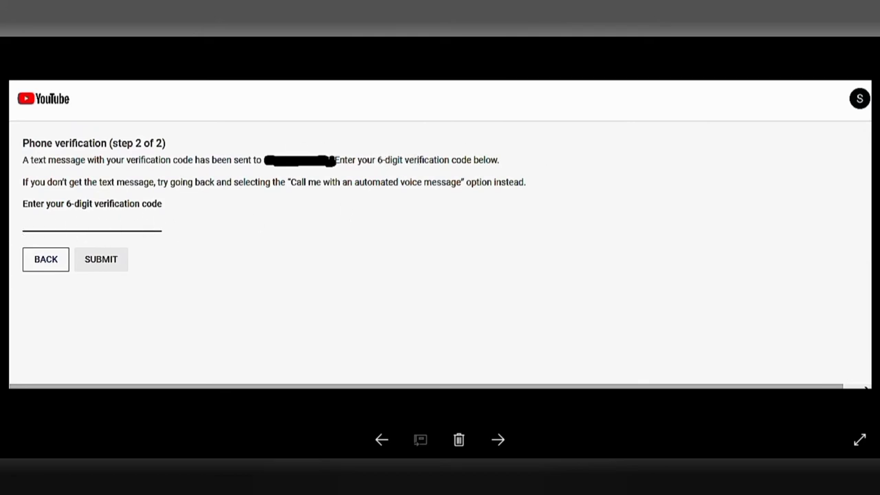
Point red arrows at the verification code field and Submit option in the step 2 images, and at the phone number verified message
drag(131, 202, 53, 222)
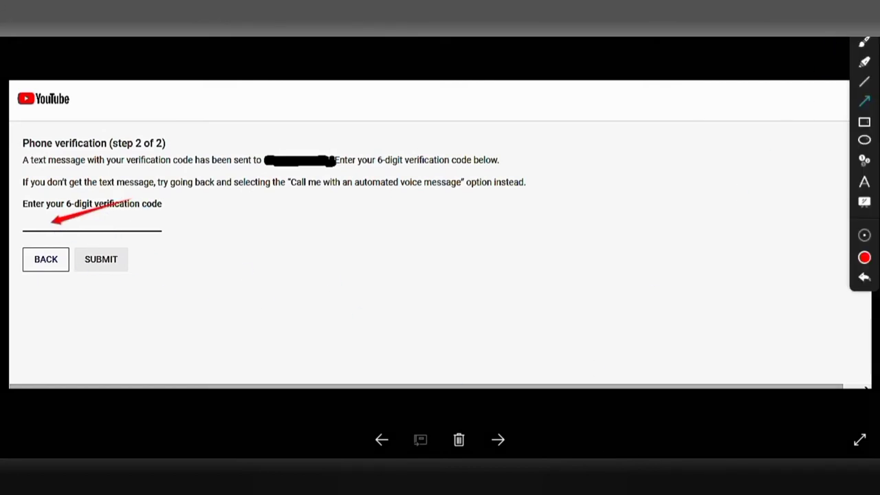
click(498, 440)
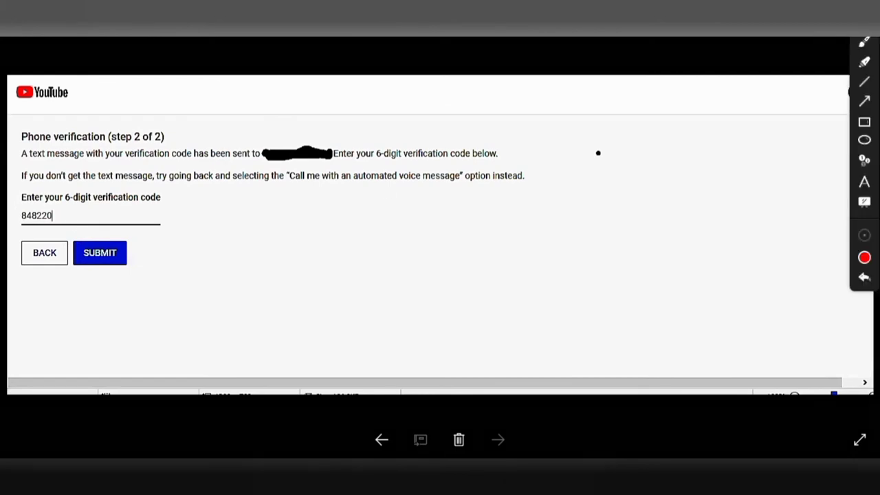
drag(231, 234, 118, 252)
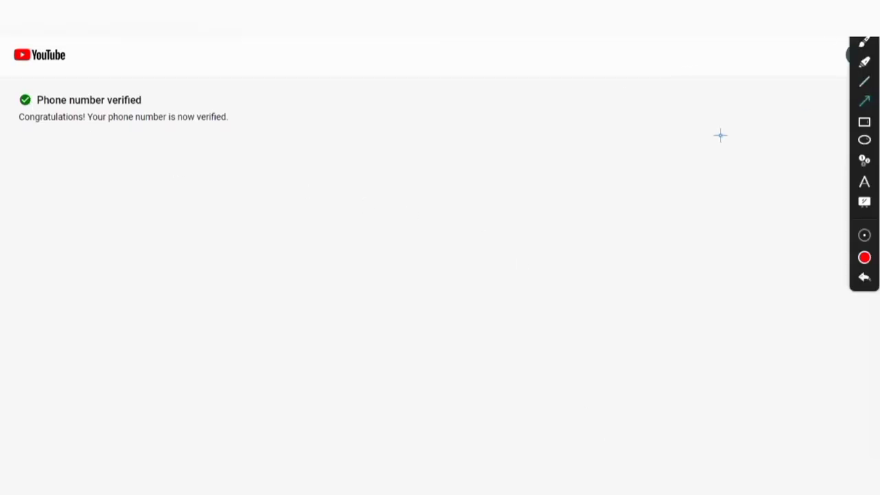
mouse_move(391, 105)
mouse_down()
mouse_move(190, 116)
mouse_move(153, 107)
mouse_up()
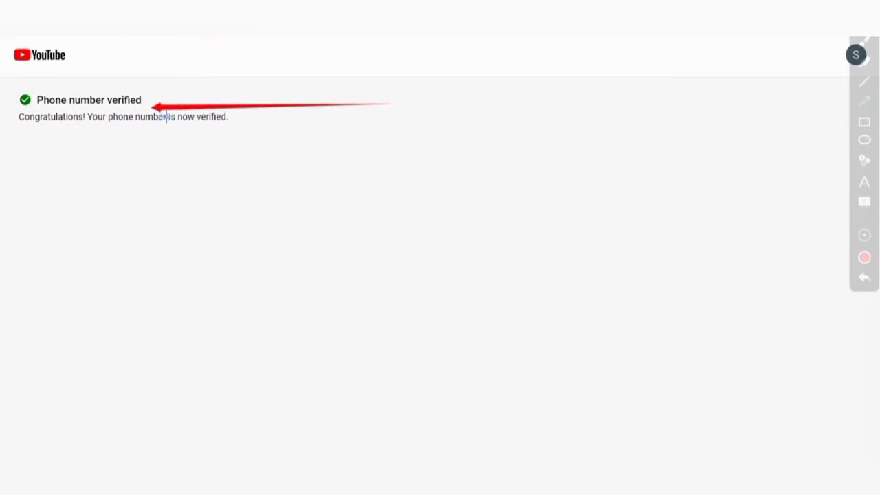
key(Escape)
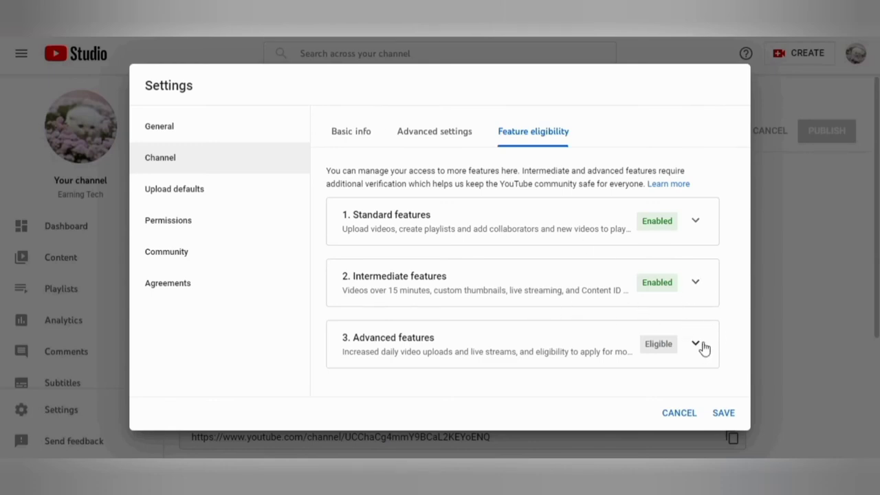
Expand Advanced features under Feature eligibility and review its requirements and the option to access the features
click(703, 349)
scroll(689, 350, down, 3)
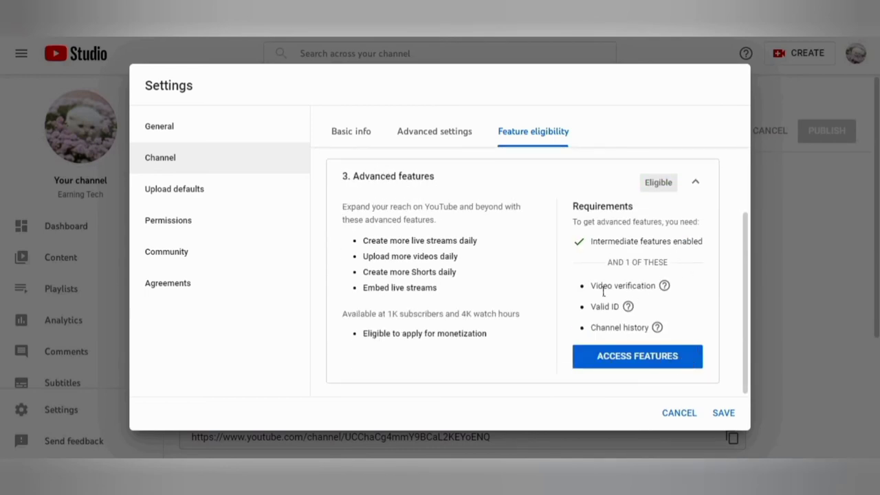
click(639, 361)
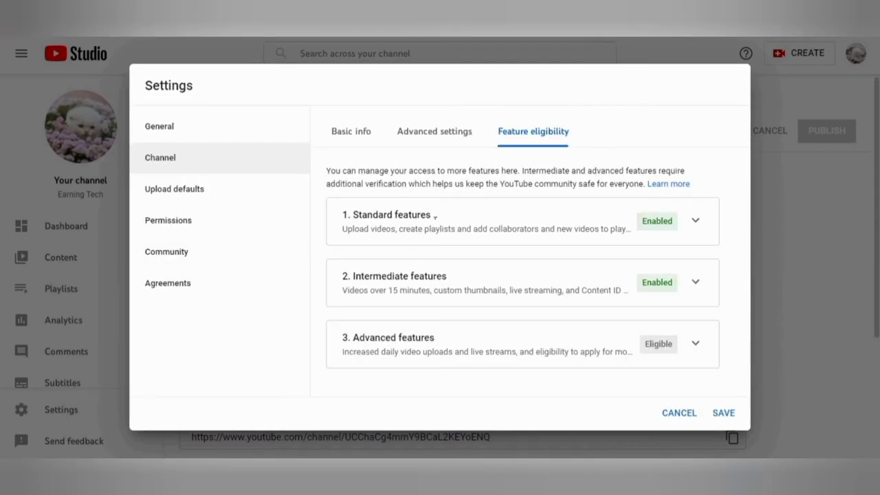
Open the Upload defaults settings and point red arrows at the section name, the Title field and the Description field
click(189, 195)
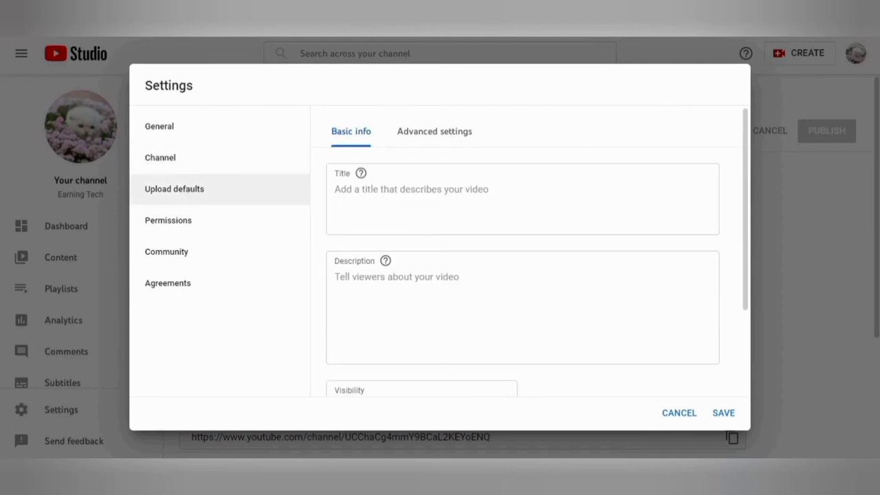
drag(290, 174, 217, 187)
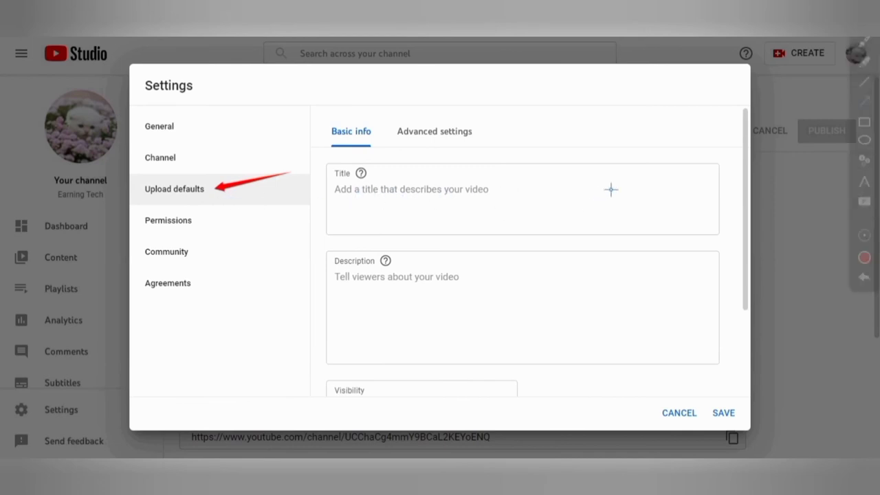
drag(611, 191, 499, 199)
drag(653, 280, 459, 287)
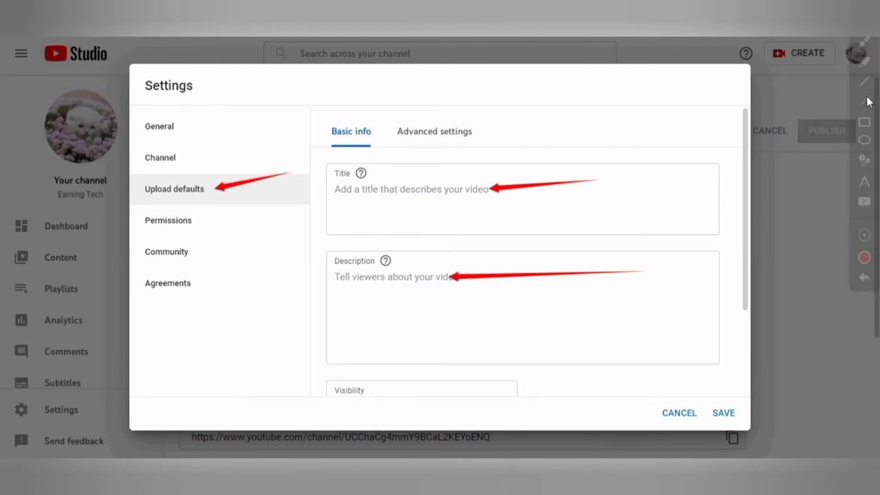
key(Escape)
Enter "free online earning Sites & Airdrops" as the default video description
click(433, 282)
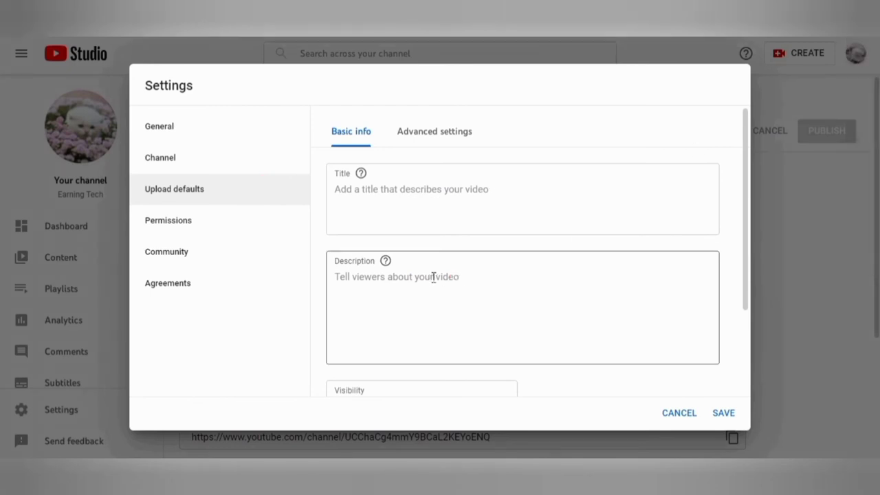
click(437, 279)
text(free )
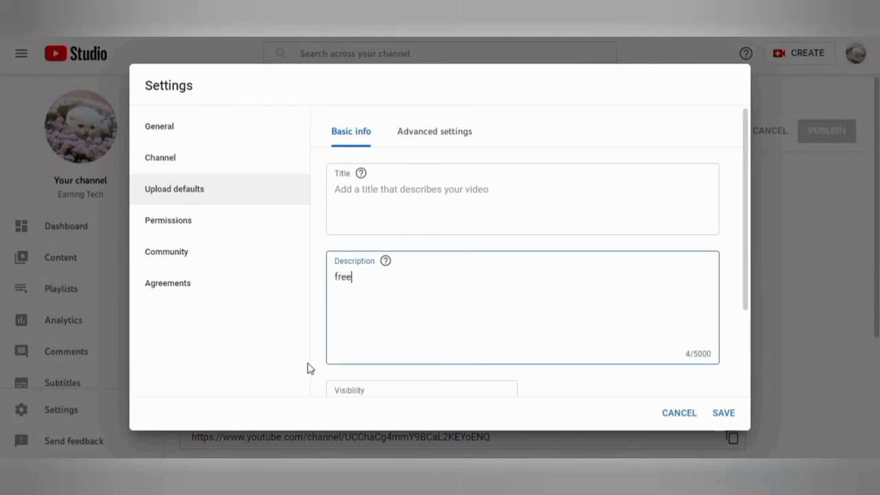
text(online earning)
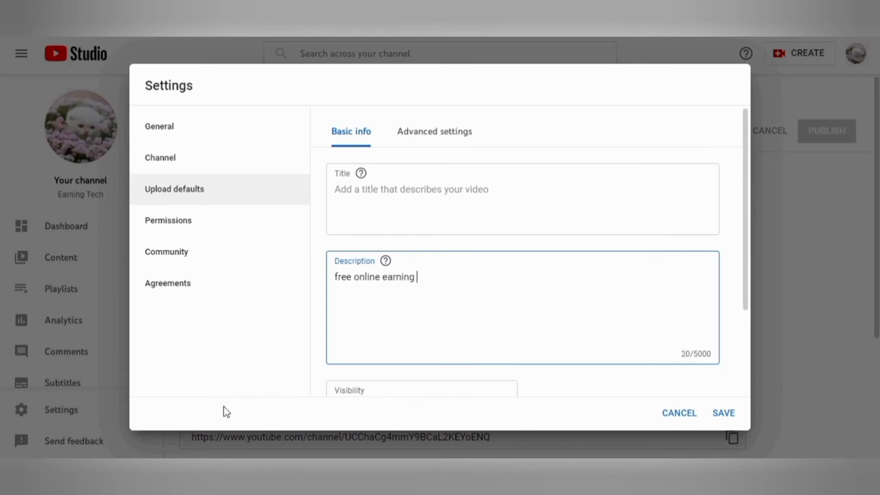
text( Sites & Air)
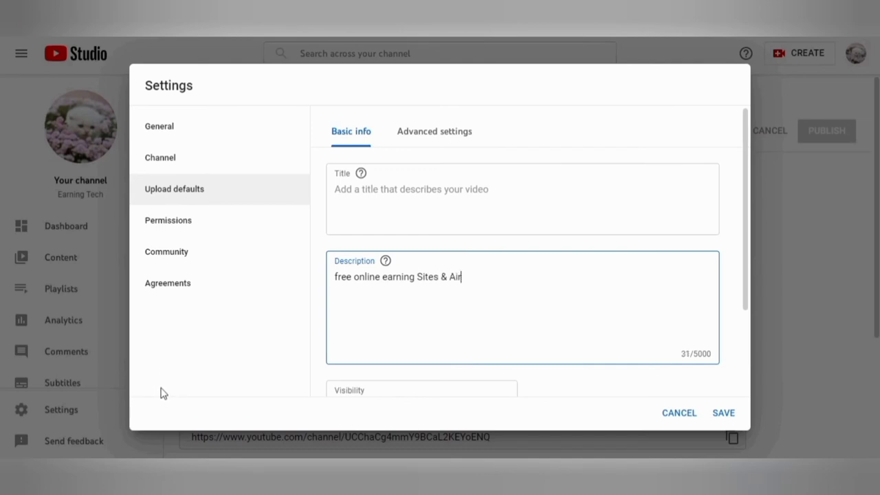
text(drops)
Point a red arrow at the Public option and set the default upload visibility to Public
scroll(633, 268, down, 2)
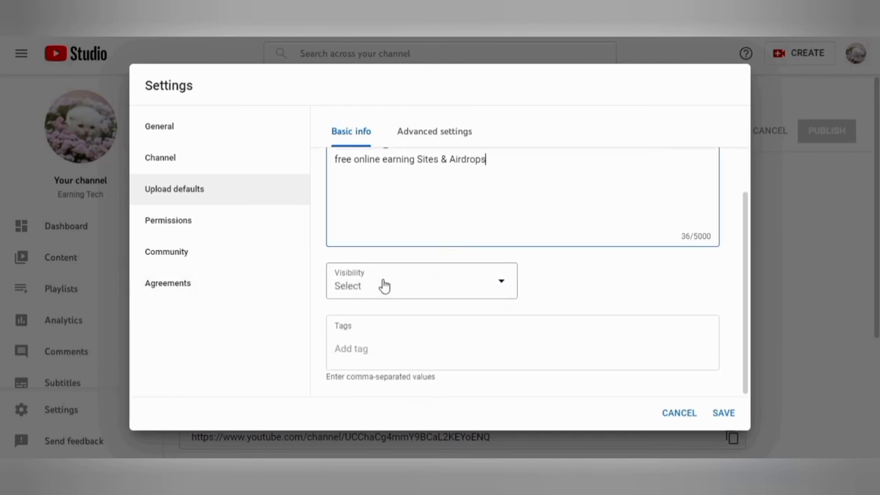
click(505, 285)
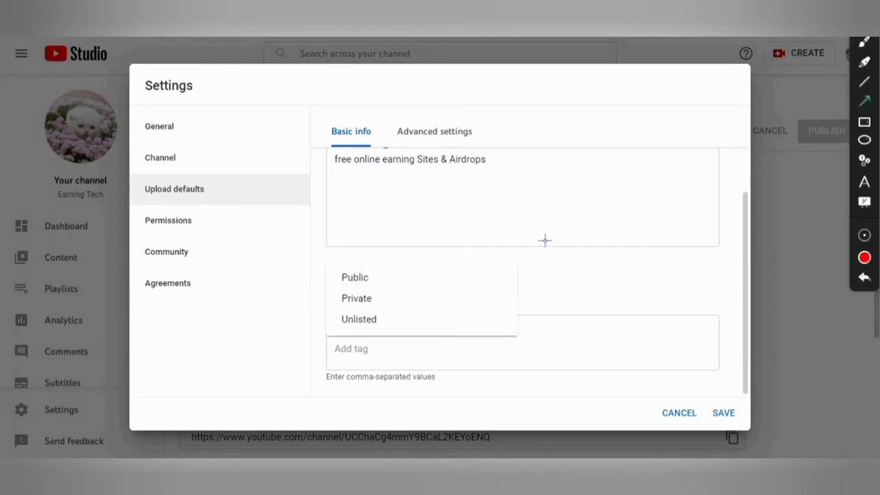
drag(438, 263, 379, 272)
click(369, 277)
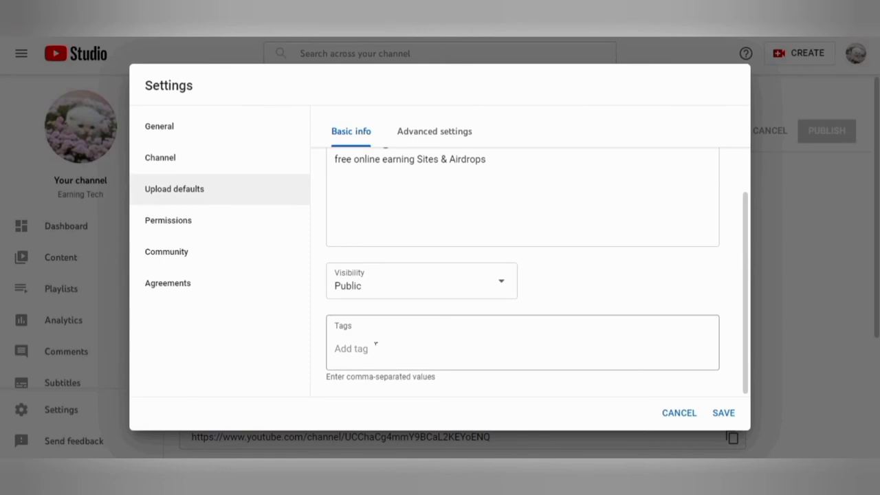
Add "online Earning Airdrops New Airdrops" as a default video tag
click(369, 350)
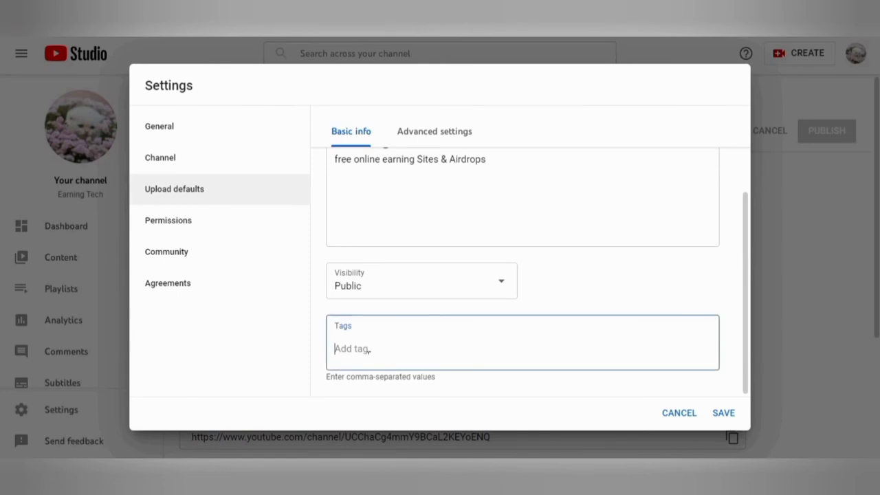
text(fr)
key(BackSpace)
text(o)
key(BackSpace)
key(BackSpace)
text(o)
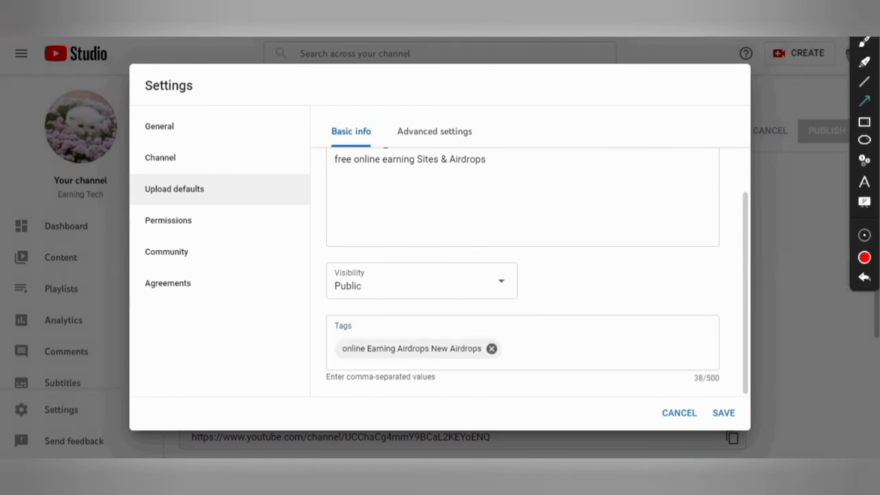
Mark the Advanced settings of the upload defaults with a red arrow, open them, and choose Standard YouTube License as the license
drag(567, 124, 484, 139)
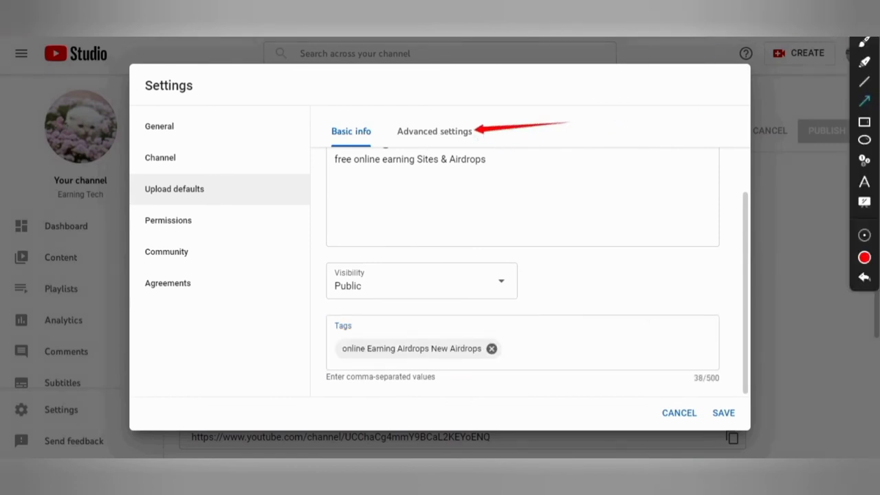
click(468, 141)
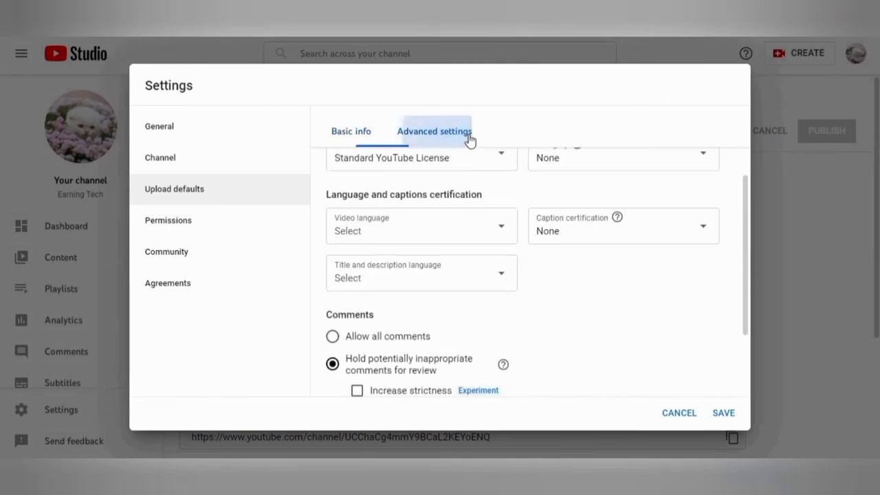
scroll(467, 254, up, 2)
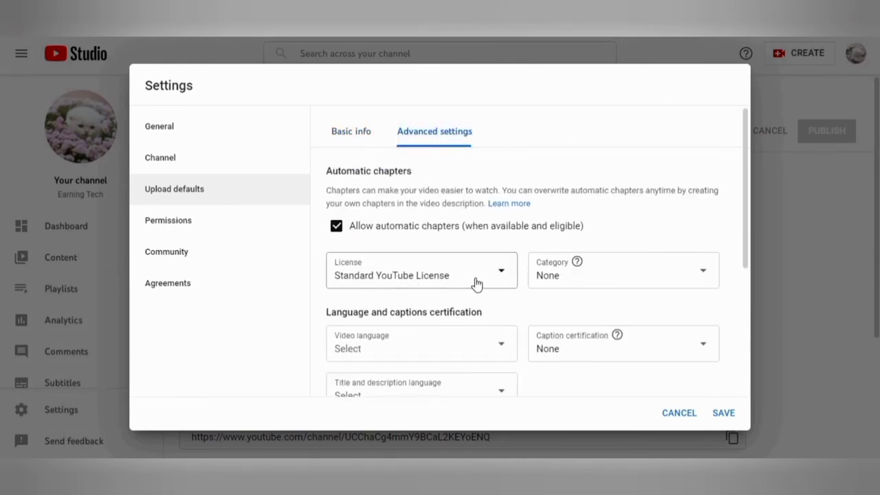
click(506, 275)
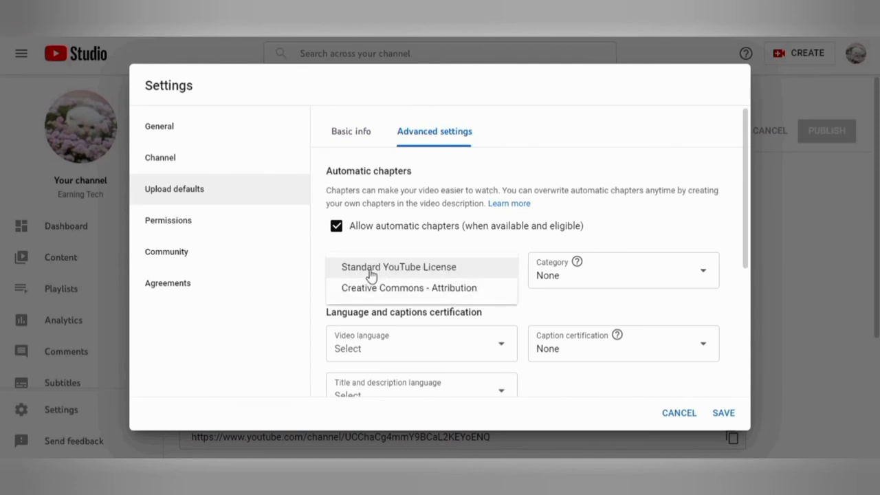
click(400, 275)
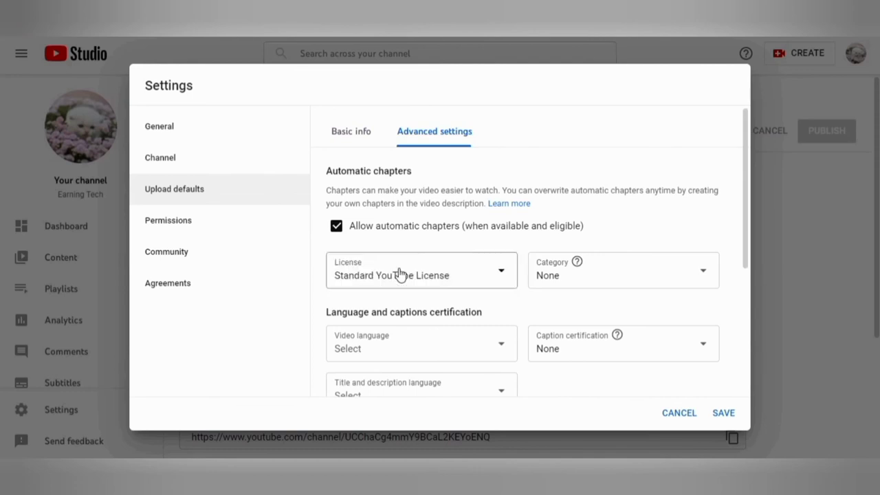
Look through the available default video categories and close the list without changing the selection
click(706, 275)
click(707, 275)
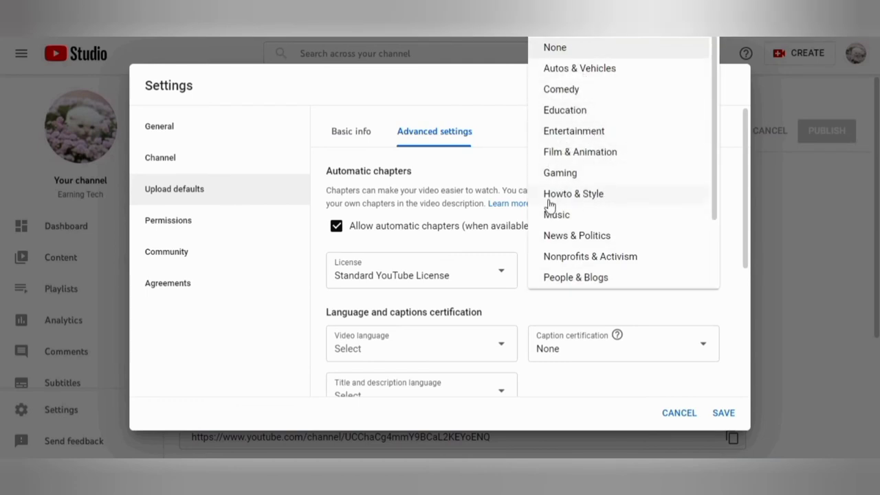
scroll(610, 255, down, 2)
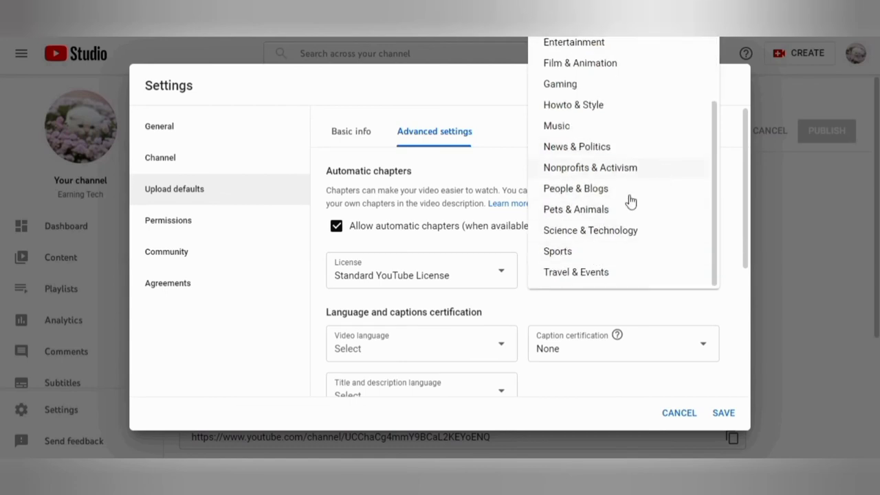
click(705, 348)
scroll(534, 332, down, 1)
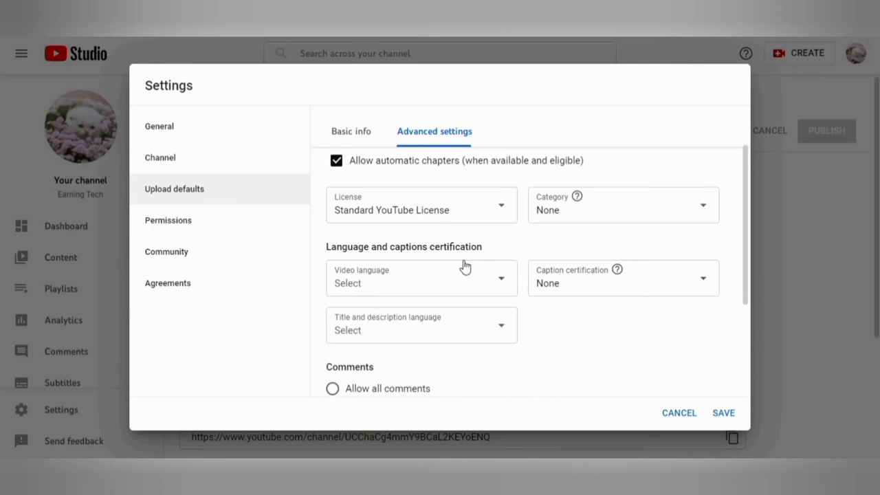
Set the default video language to Urdu
click(508, 287)
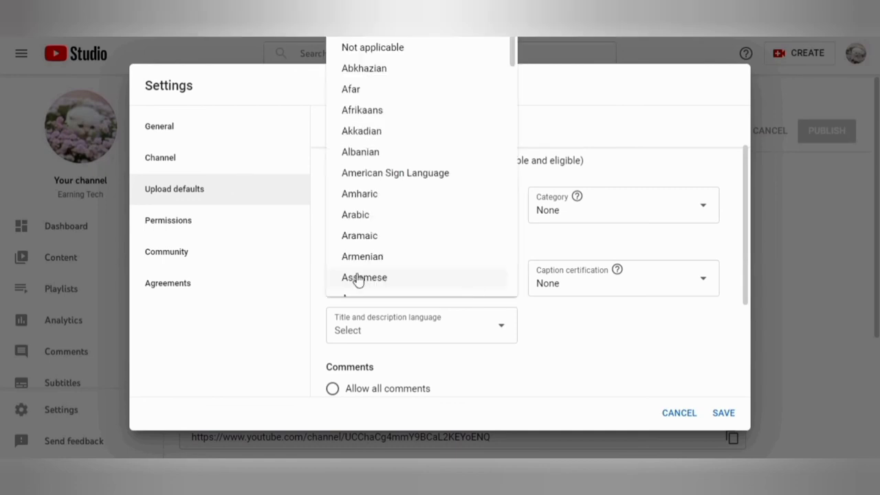
scroll(382, 184, down, 3)
scroll(382, 184, down, 15)
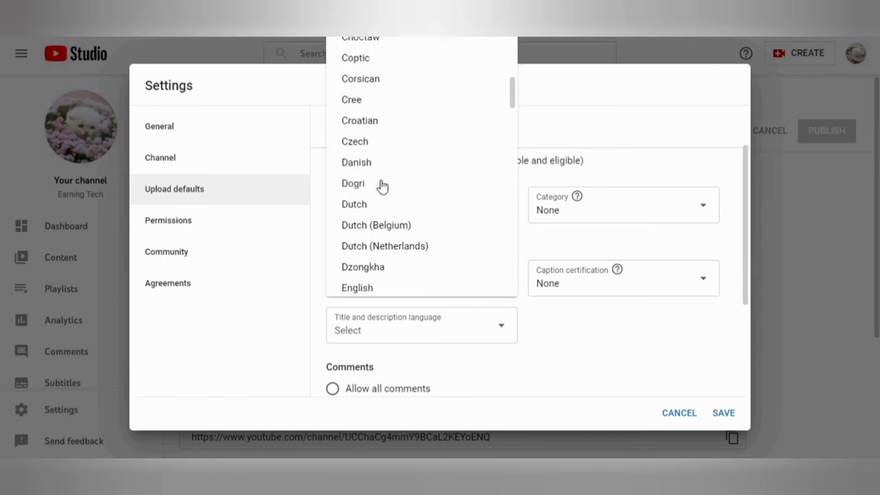
scroll(372, 208, down, 15)
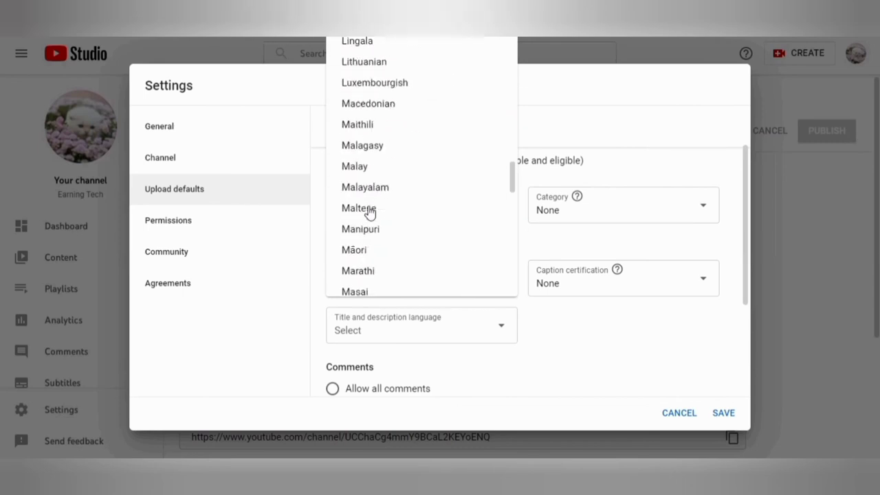
scroll(371, 210, down, 15)
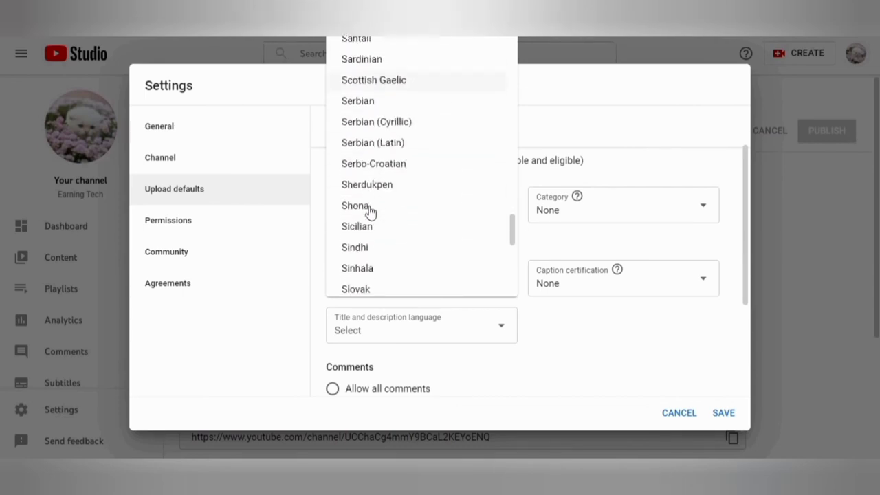
scroll(370, 211, down, 5)
scroll(367, 210, up, 3)
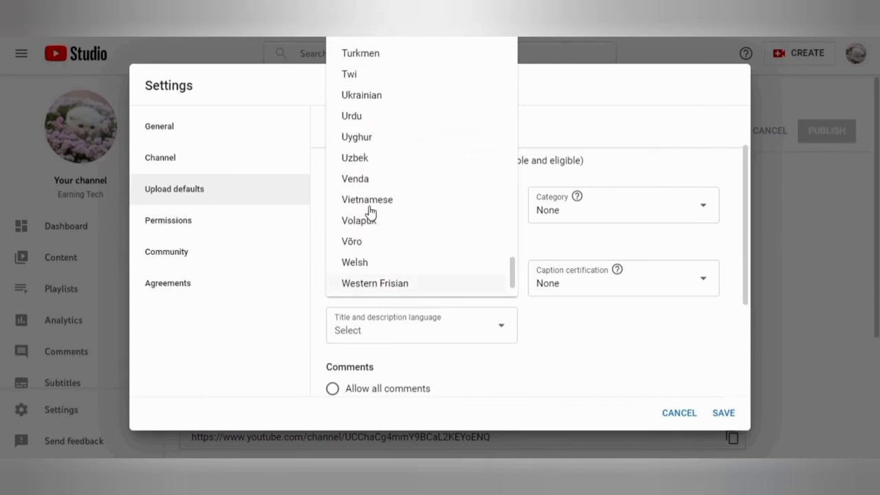
click(365, 179)
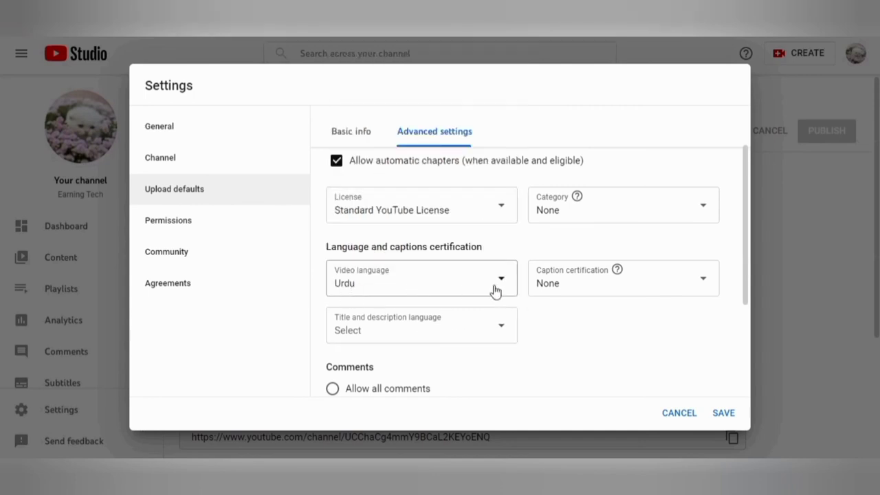
Check the caption certification options without changing the selection, and set the default title and description language to English
click(702, 282)
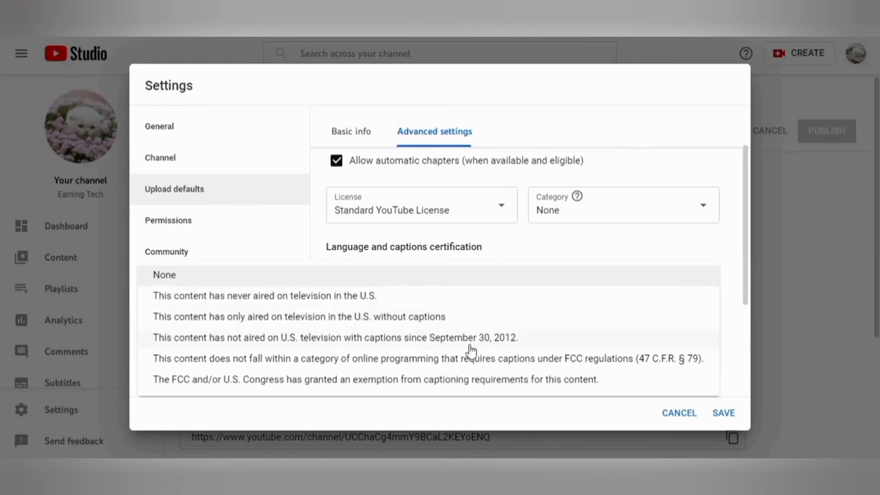
click(728, 254)
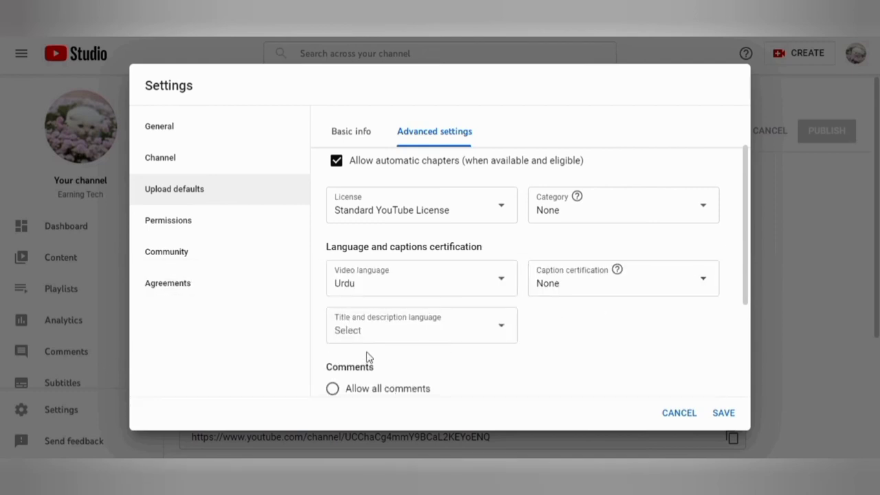
click(487, 333)
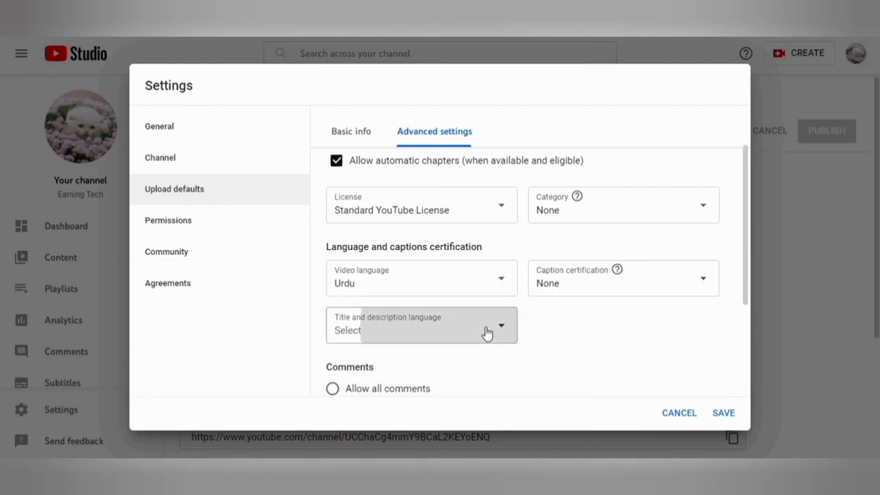
click(409, 315)
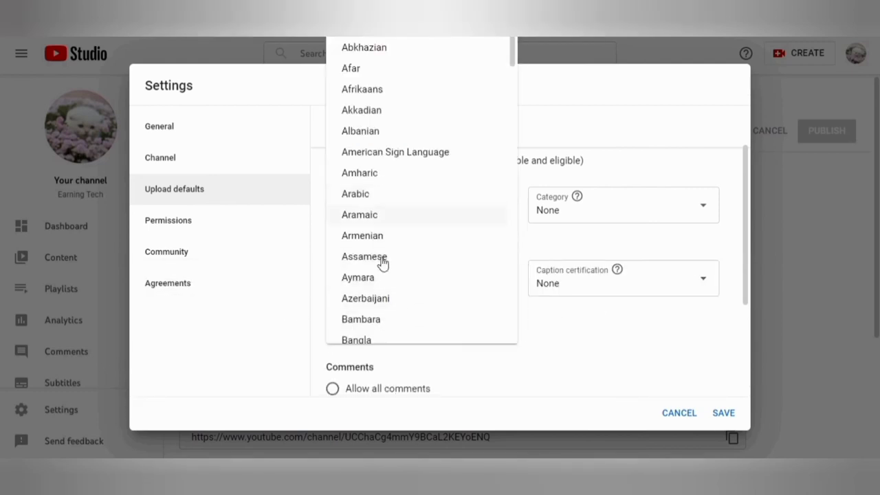
scroll(383, 261, down, 9)
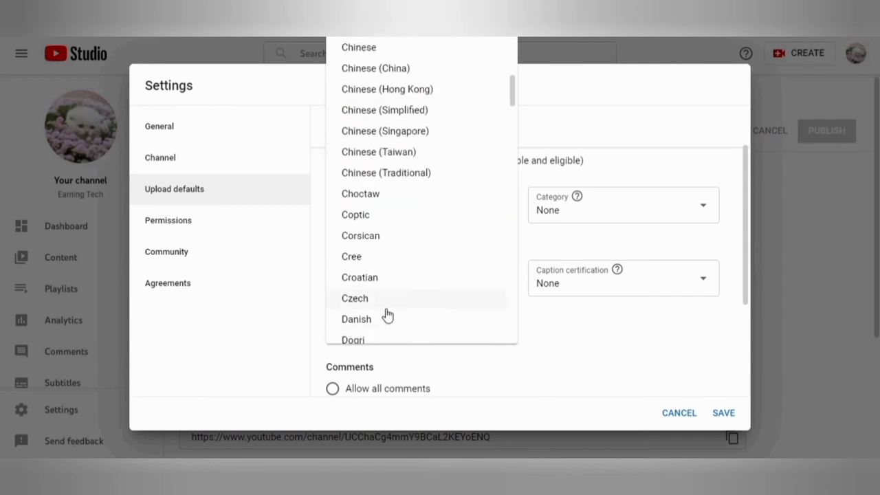
scroll(387, 313, down, 4)
click(376, 203)
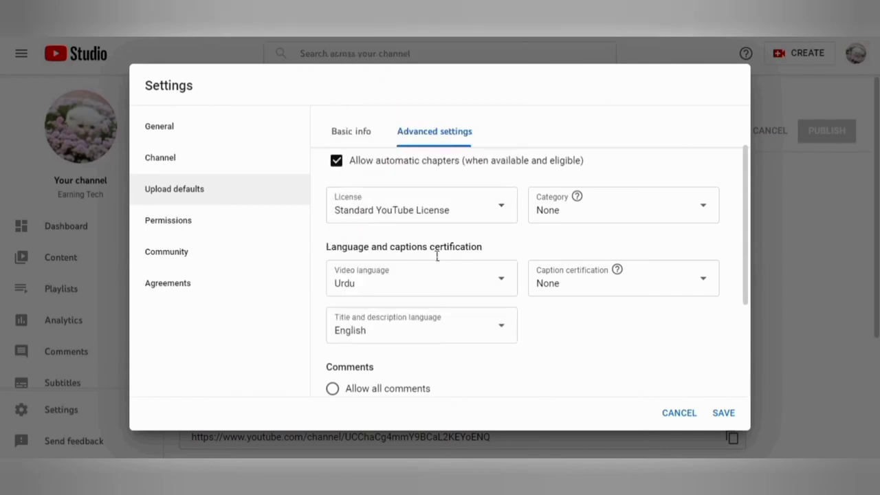
Review the default comment moderation and viewer like-count options in the advanced upload defaults
scroll(411, 356, down, 3)
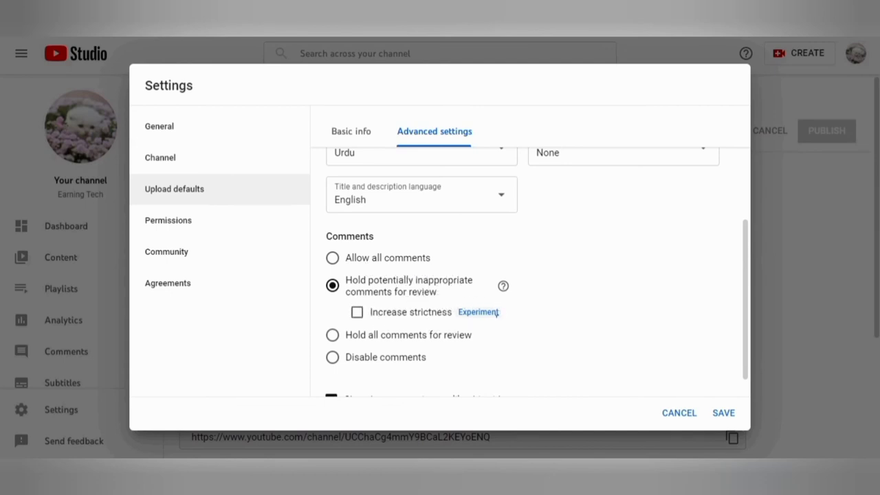
scroll(419, 330, down, 1)
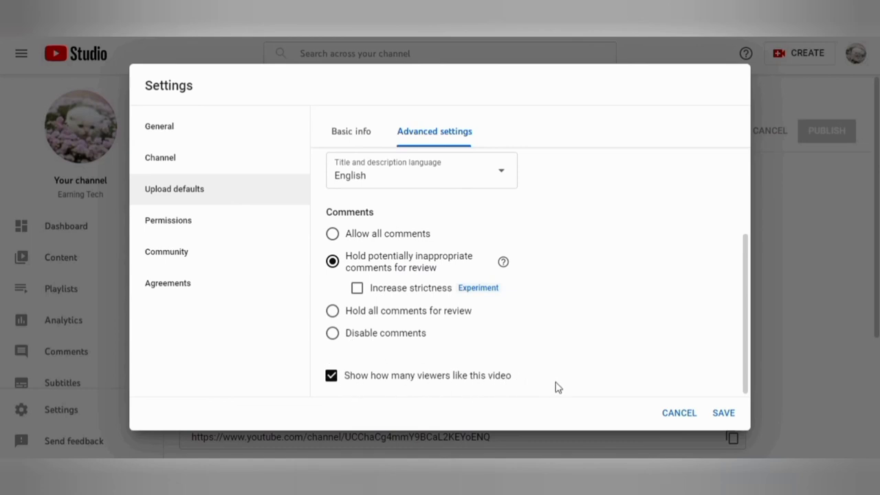
scroll(540, 379, up, 6)
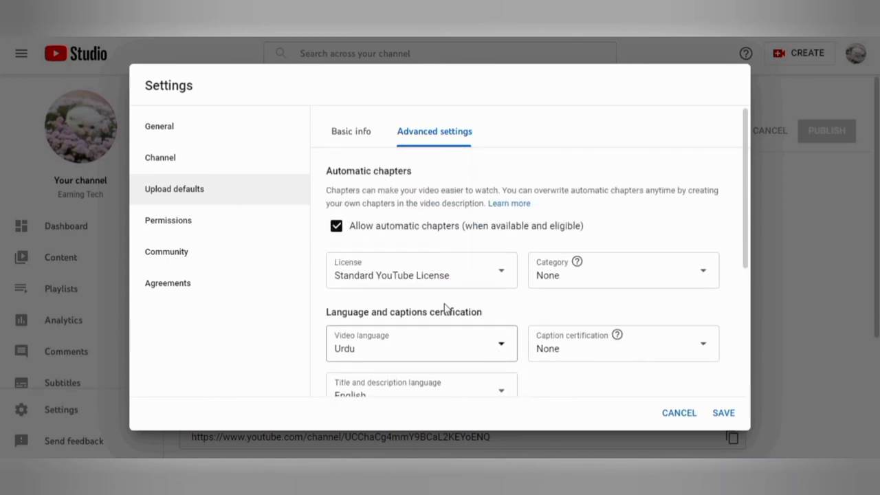
Look through the Permissions, Community and Agreements settings, including the community comment defaults, and save the channel settings
click(171, 227)
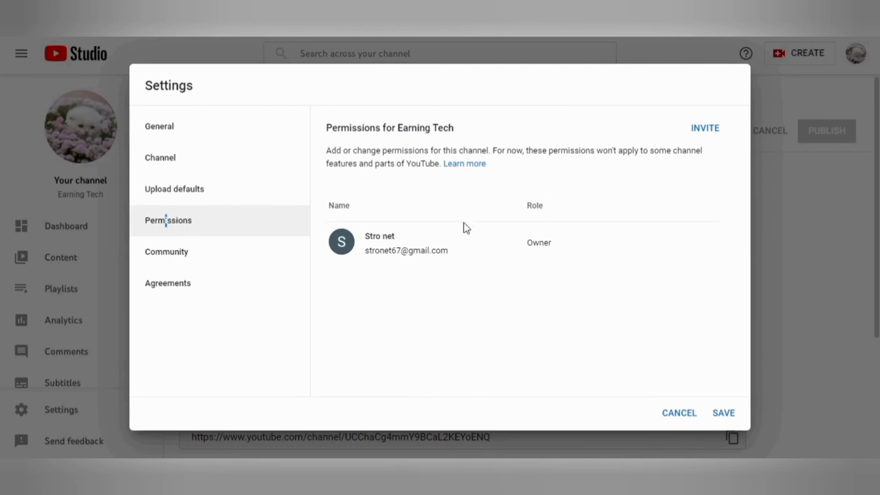
click(169, 259)
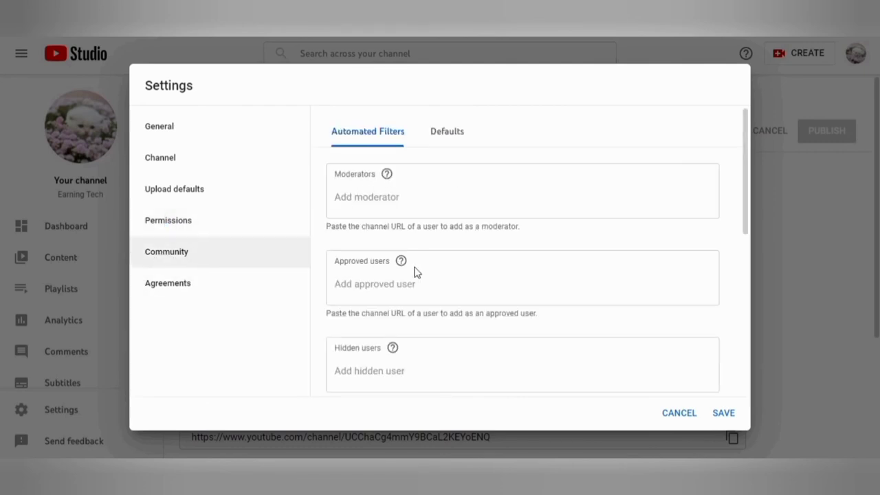
scroll(388, 305, down, 4)
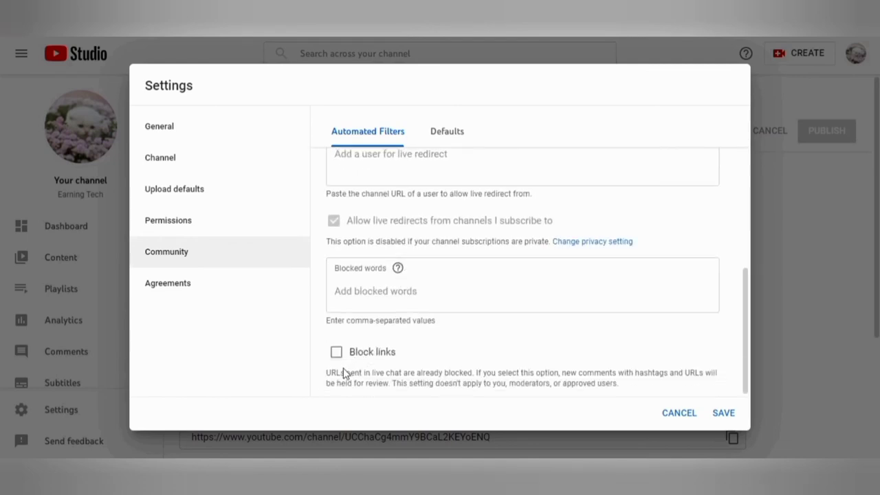
scroll(340, 323, up, 5)
click(453, 137)
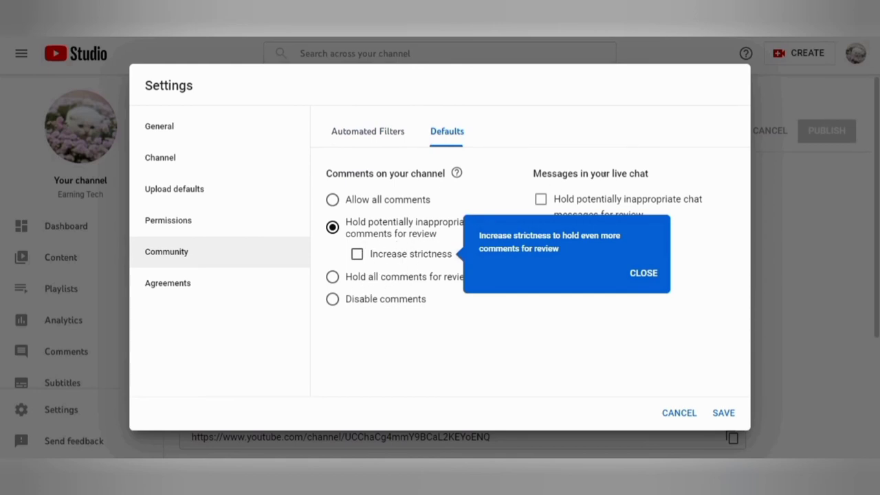
click(167, 290)
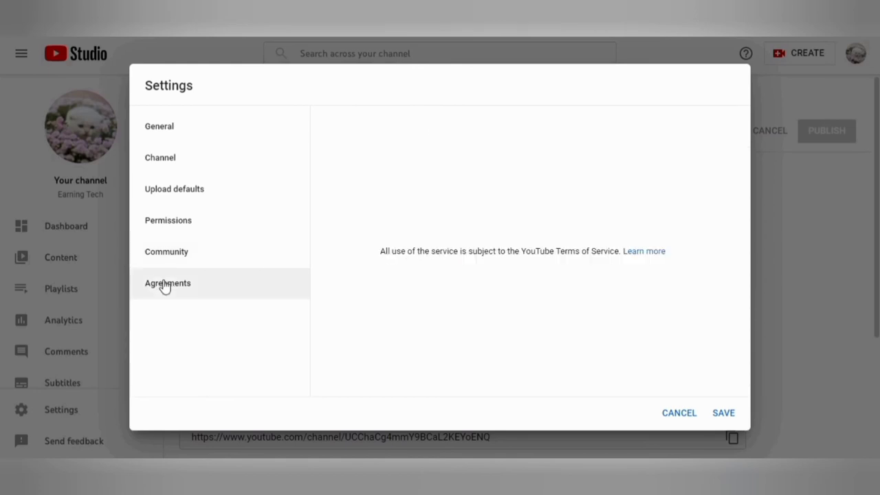
click(725, 413)
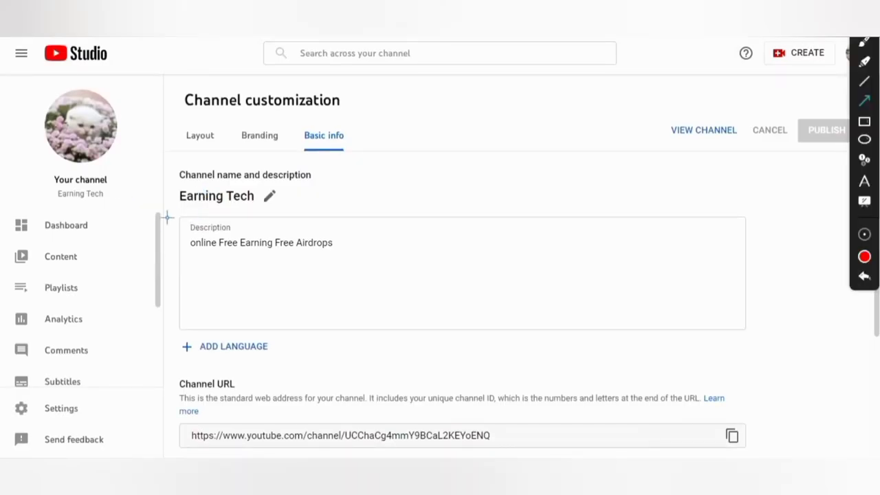
Point a red arrow at the Dashboard entry, clear the annotation, and open the channel dashboard
drag(186, 219, 110, 230)
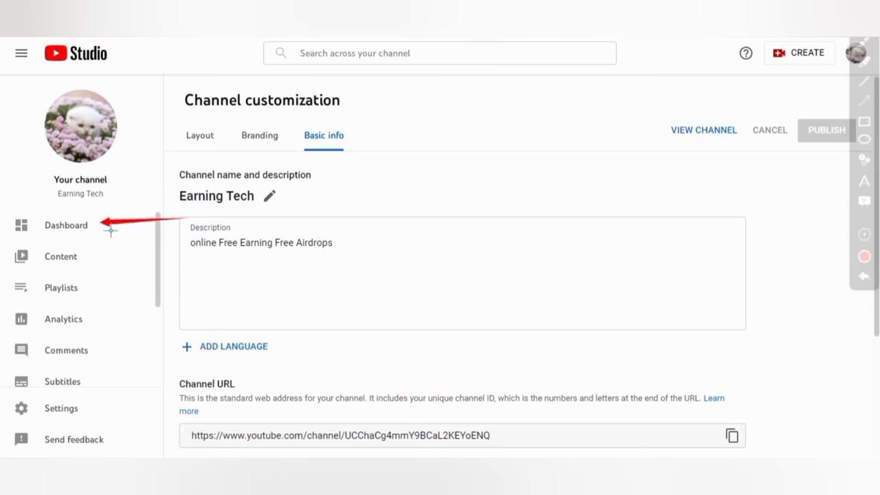
click(864, 235)
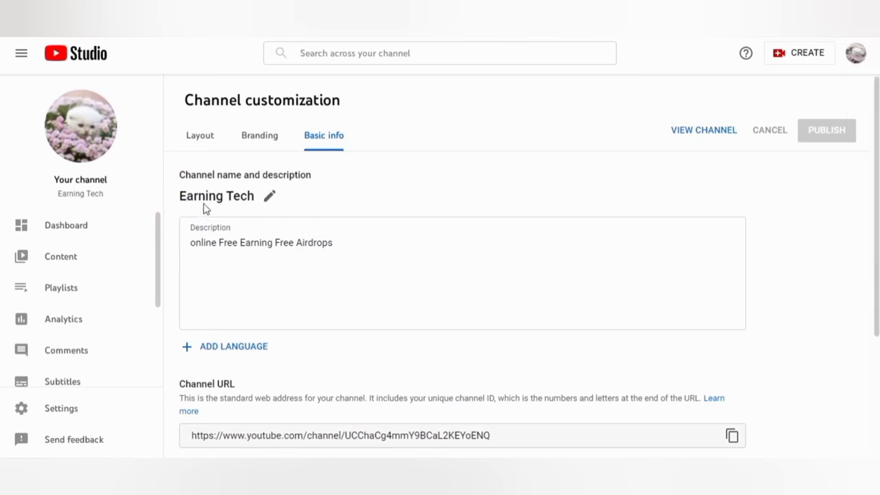
click(80, 230)
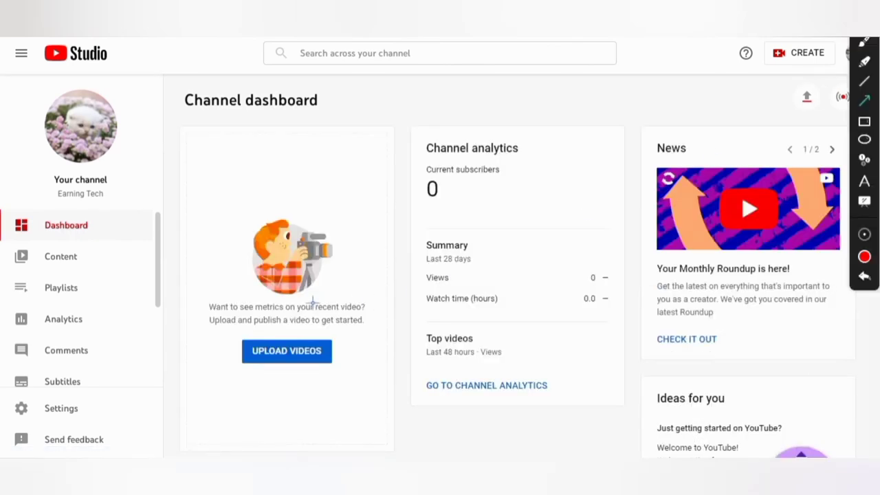
Point red arrows at the dashboard's video upload card, subscriber count, upload icon and live-stream icon, and clear the annotations
mouse_move(349, 171)
mouse_down()
mouse_move(279, 292)
mouse_move(275, 320)
mouse_up()
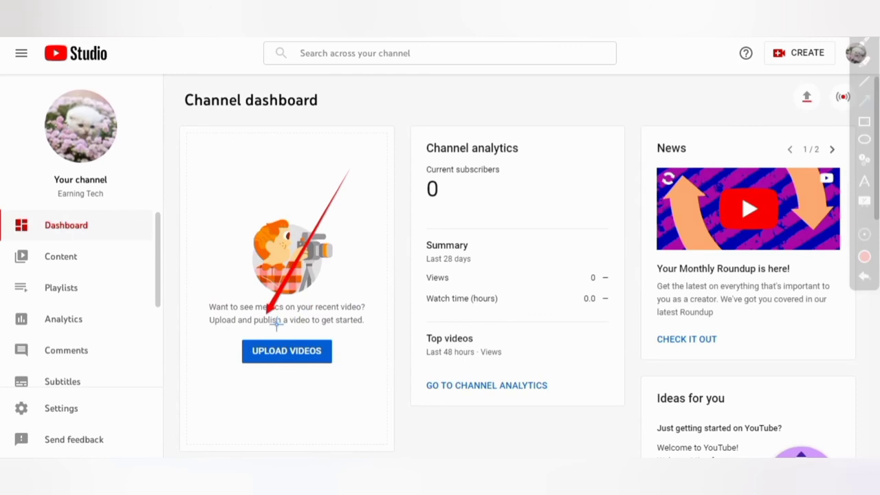
mouse_move(585, 128)
mouse_down()
mouse_move(513, 187)
mouse_move(480, 197)
mouse_up()
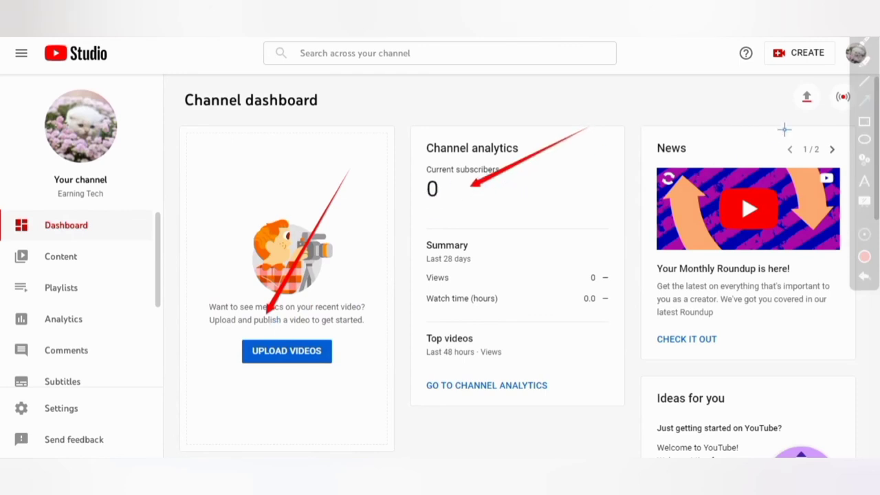
drag(720, 128, 796, 107)
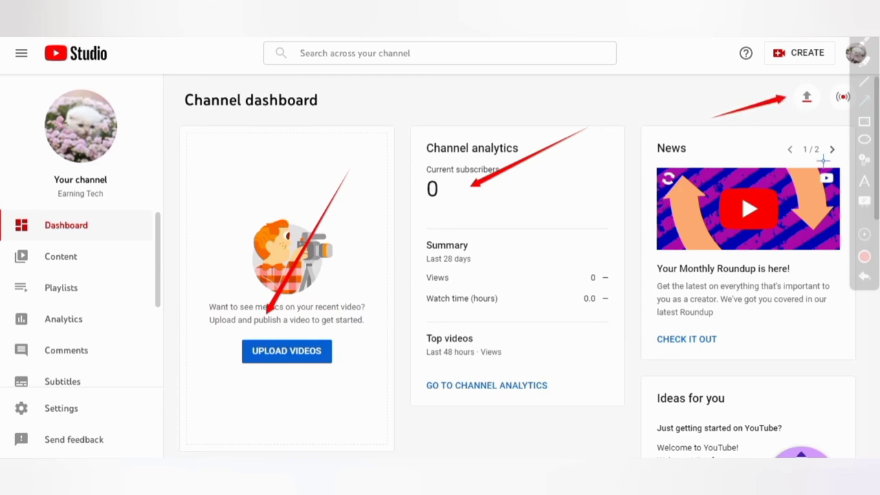
drag(789, 156, 833, 109)
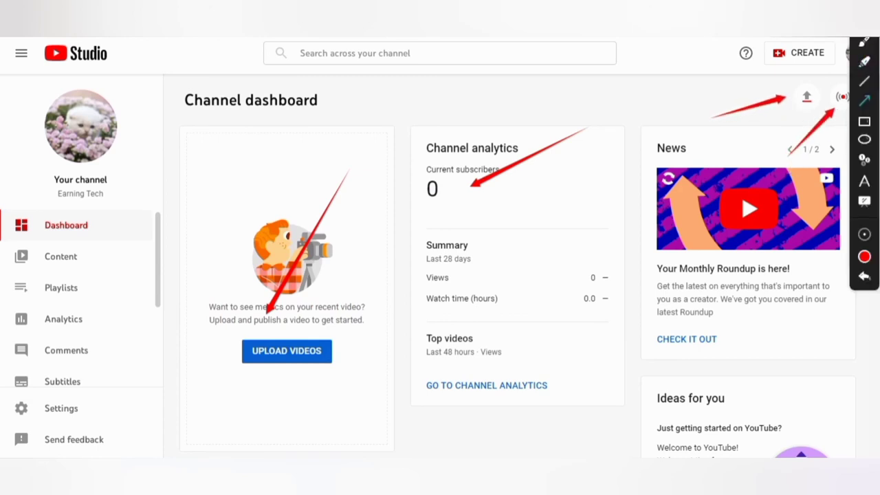
click(864, 275)
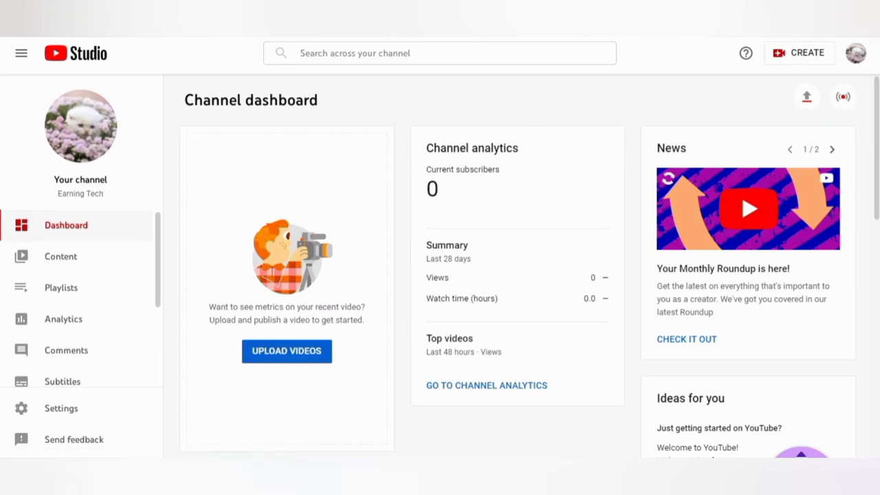
Point a red arrow at the Content entry, clear the annotation, and open the channel content page
key(ctrl+shift+d)
drag(191, 261, 79, 257)
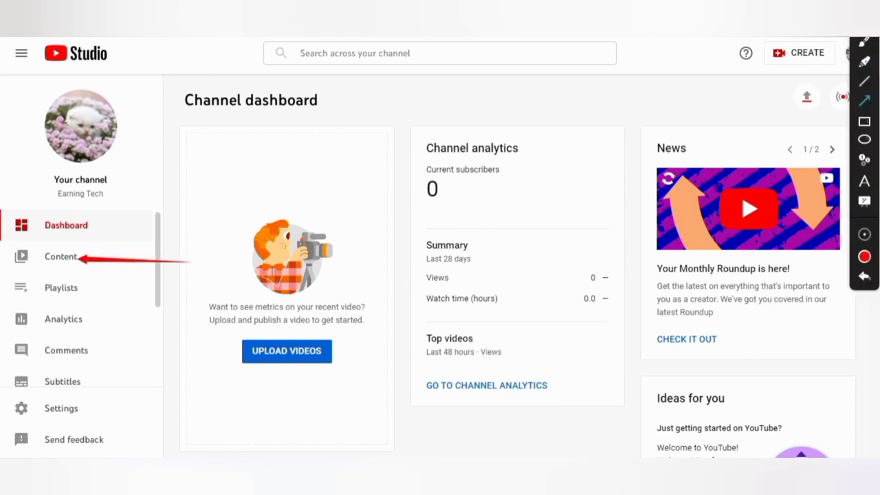
key(ctrl+shift+d)
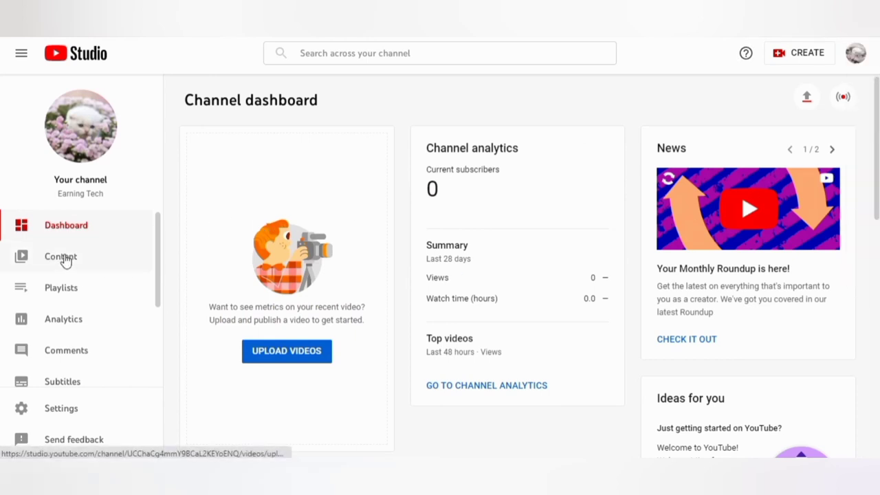
click(63, 258)
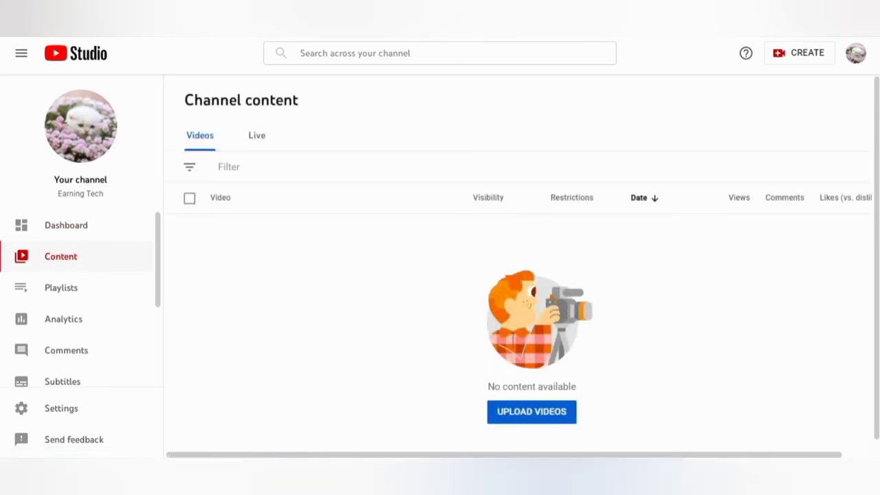
Point a red arrow at the Playlists entry and clear the annotation
key(ctrl+shift+d)
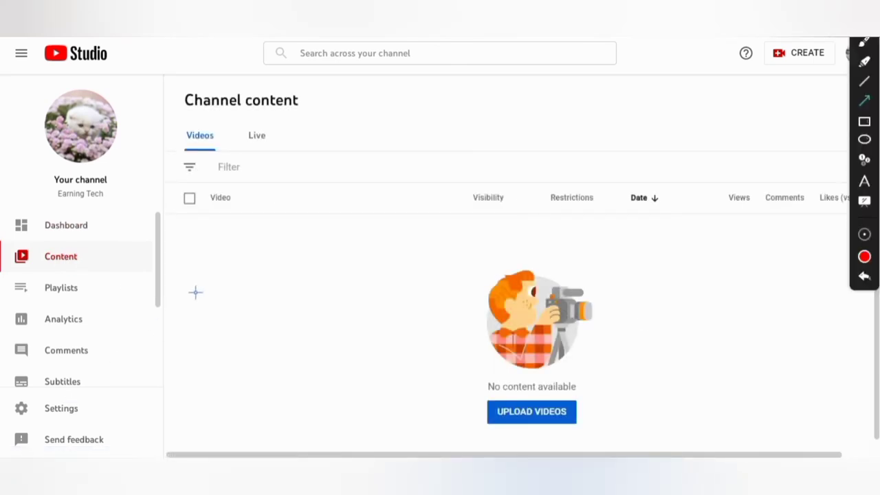
mouse_move(184, 290)
mouse_down()
mouse_move(108, 291)
mouse_move(92, 301)
mouse_up()
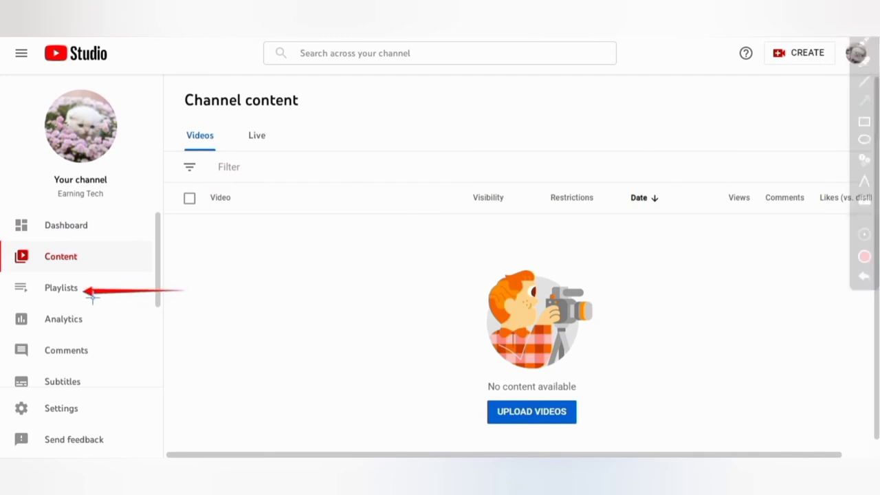
key(ctrl+shift+d)
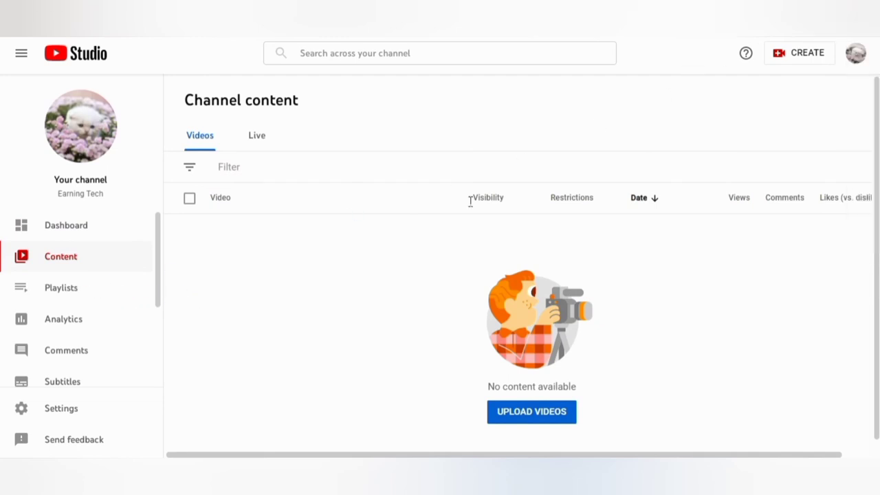
Open the channel playlists page and point a red arrow at the Analytics entry
click(55, 289)
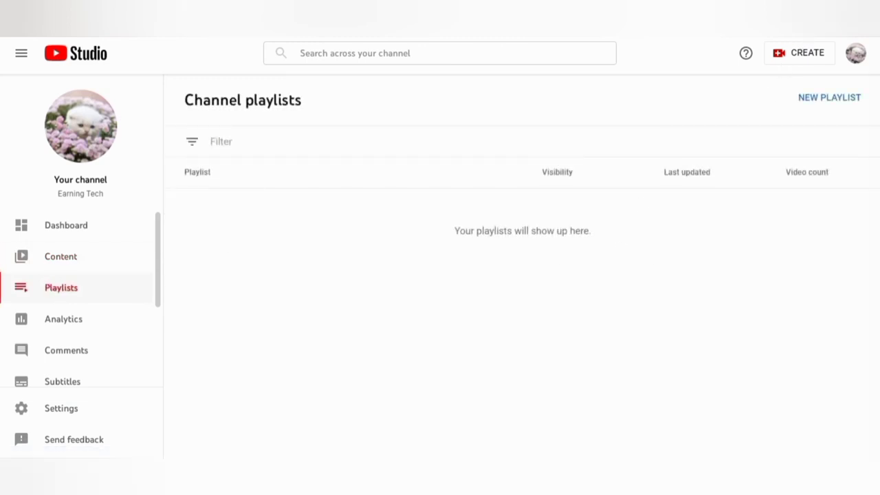
key(ctrl+shift+d)
drag(210, 319, 99, 332)
mouse_move(218, 332)
mouse_down()
mouse_move(200, 346)
mouse_move(91, 335)
mouse_up()
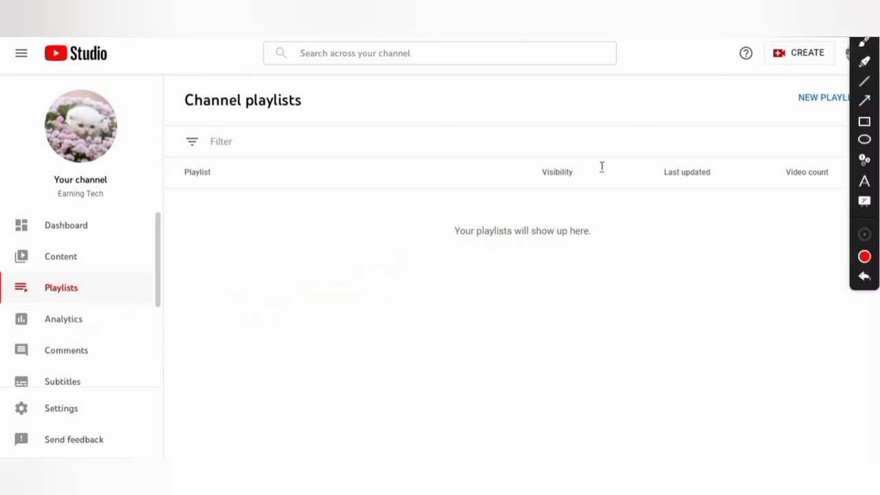
Open the channel analytics and point red arrows at the views, watch time, subscribers and 28-day views headline
click(52, 323)
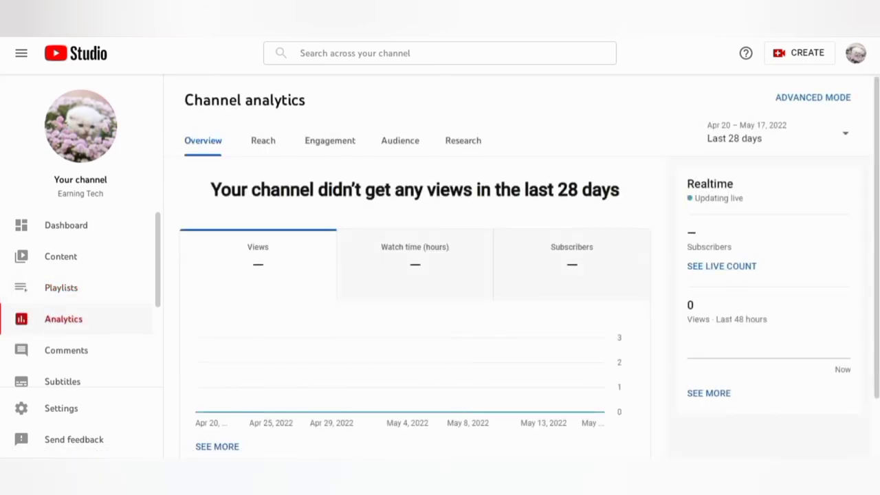
key(ctrl+alt+g)
mouse_move(346, 222)
mouse_down()
mouse_move(296, 258)
mouse_move(260, 267)
mouse_up()
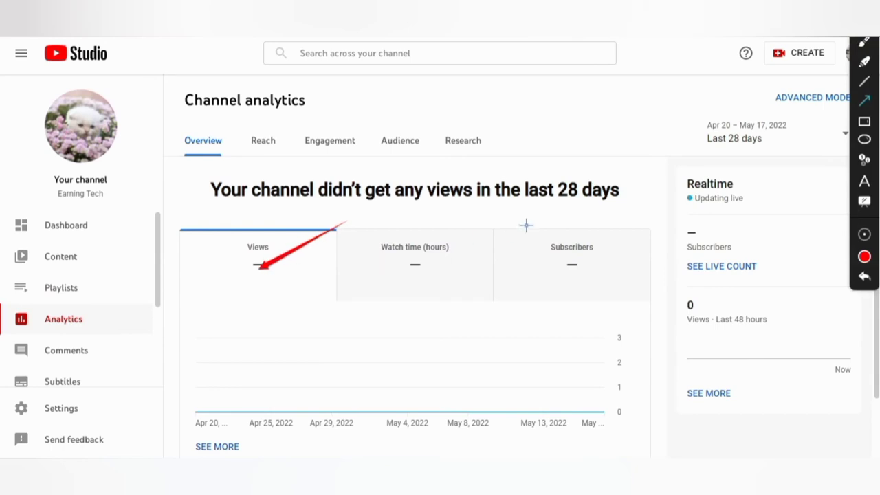
mouse_move(518, 215)
mouse_down()
mouse_move(470, 257)
mouse_move(454, 251)
mouse_up()
drag(679, 215, 570, 264)
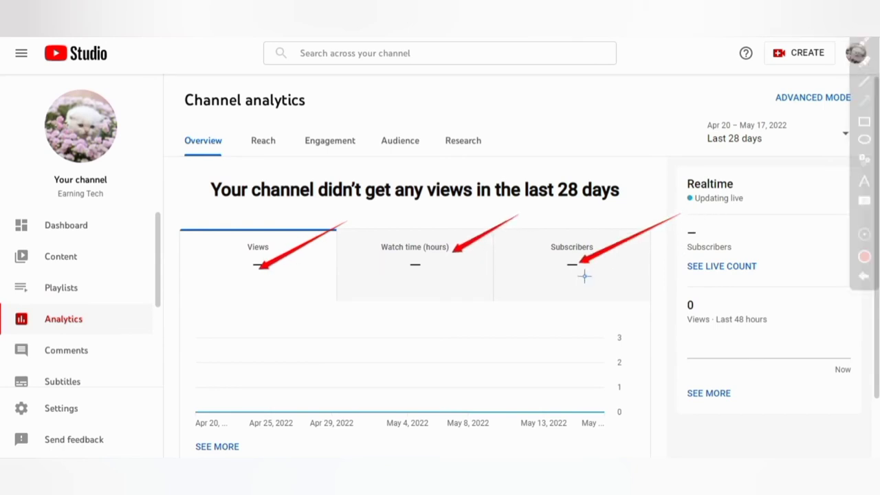
drag(641, 145, 584, 181)
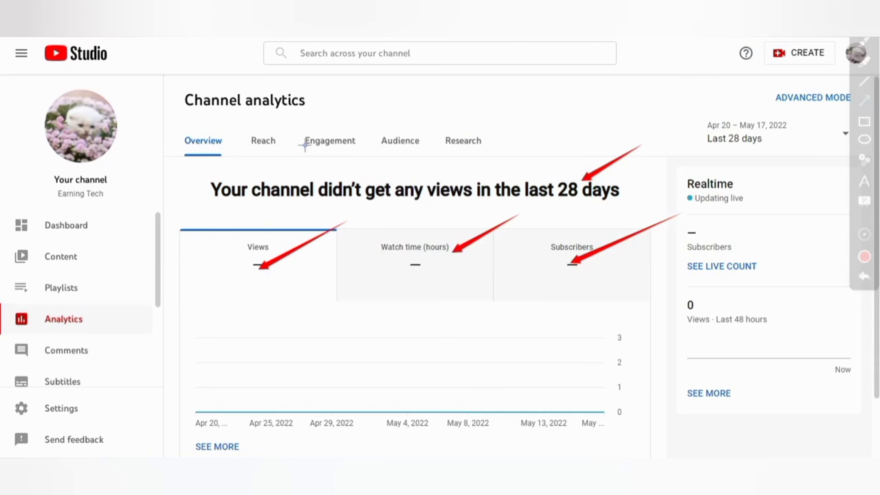
Point red arrows at the Reach, Engagement, Audience and Research headings, and clear all annotations
drag(293, 108, 261, 134)
drag(342, 105, 316, 135)
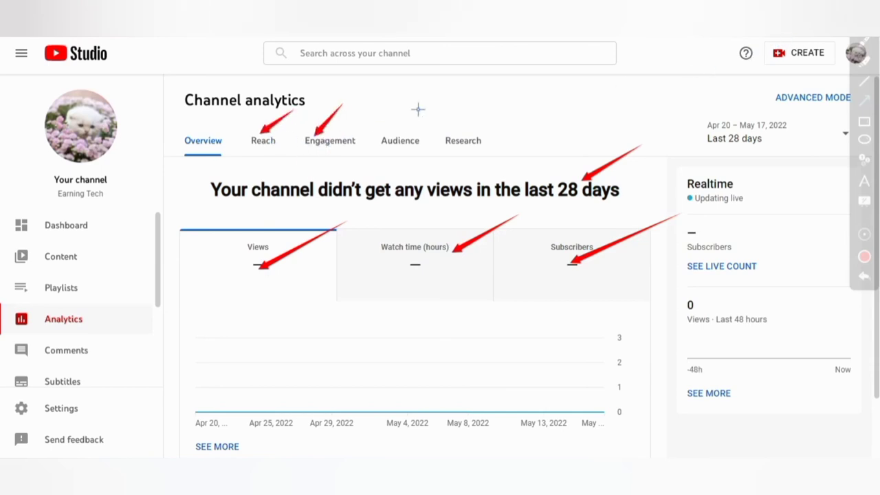
mouse_move(430, 85)
mouse_down()
mouse_move(415, 126)
mouse_move(394, 130)
mouse_up()
drag(487, 97, 447, 144)
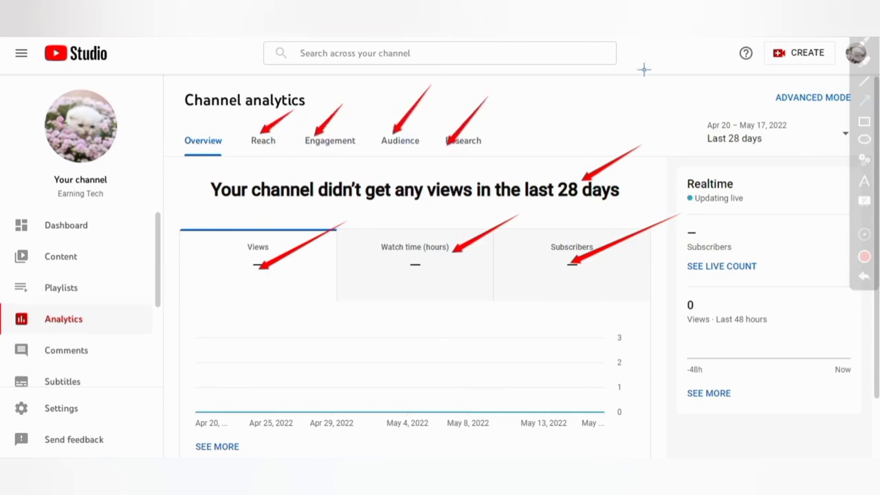
click(864, 276)
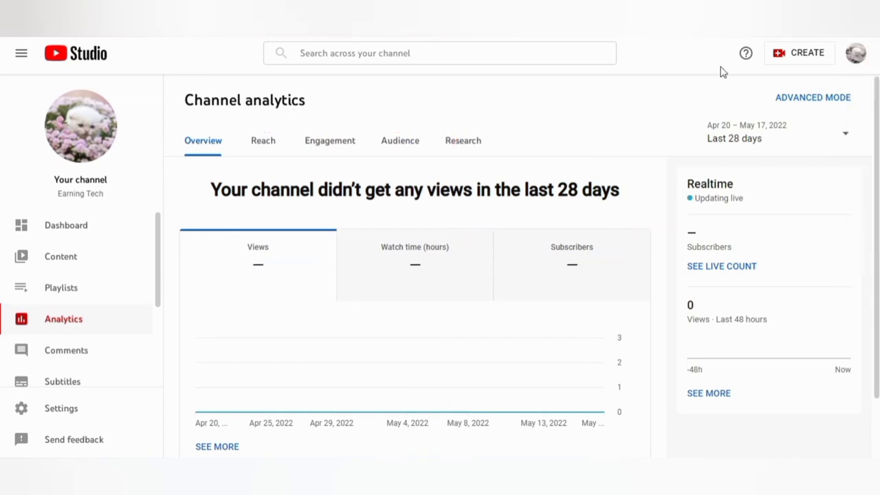
View the Reach, Engagement, Audience and Research sections of the channel analytics in turn
click(270, 145)
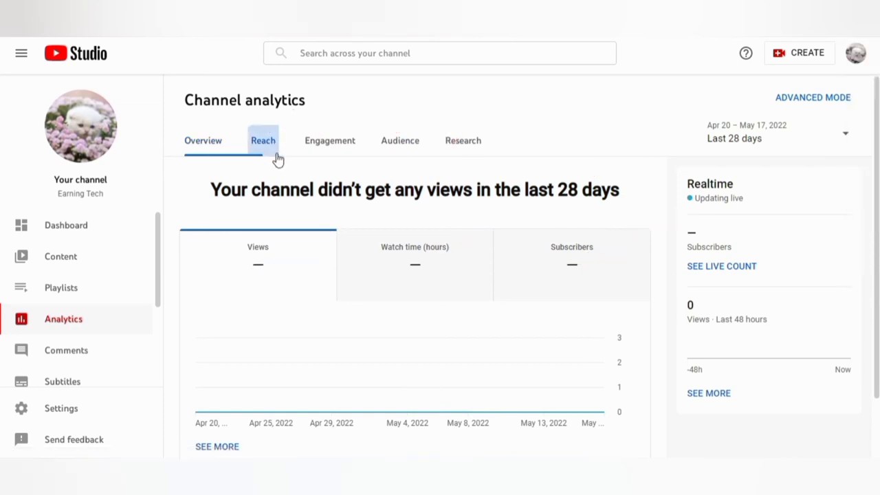
click(344, 148)
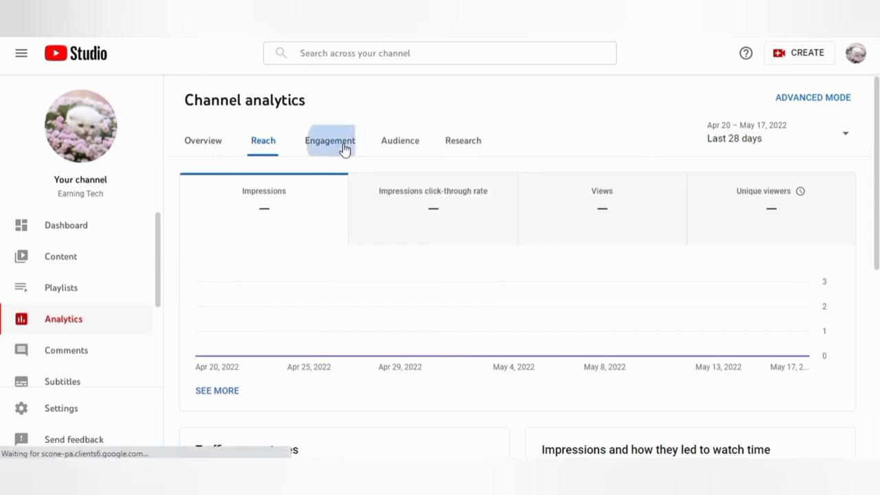
click(411, 141)
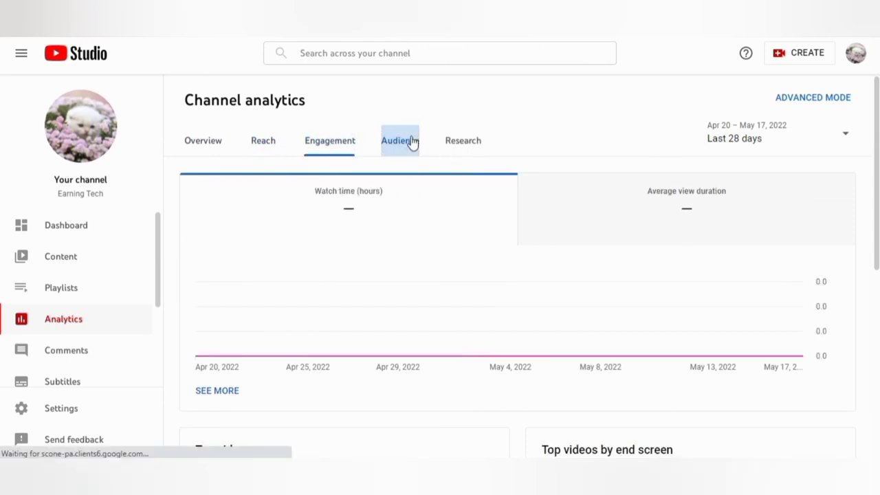
click(474, 142)
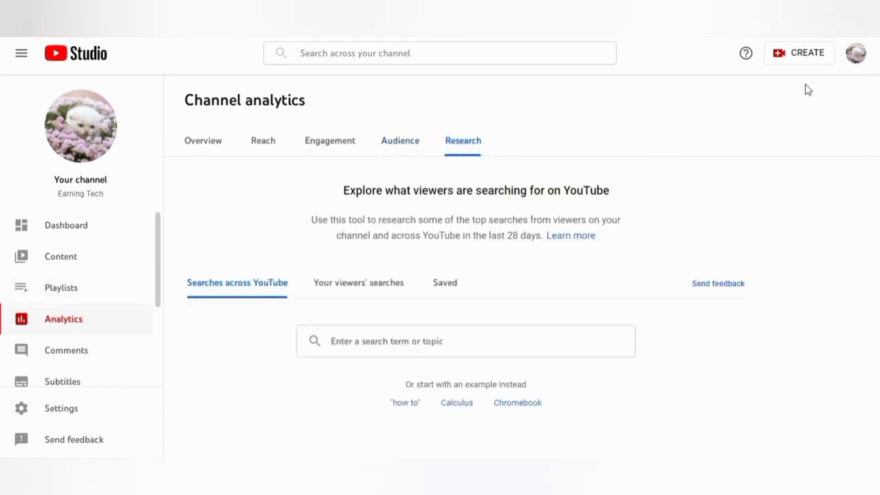
Point a red arrow at the Comments entry, clear the annotation, and open the channel comments page
key(ctrl+alt+d)
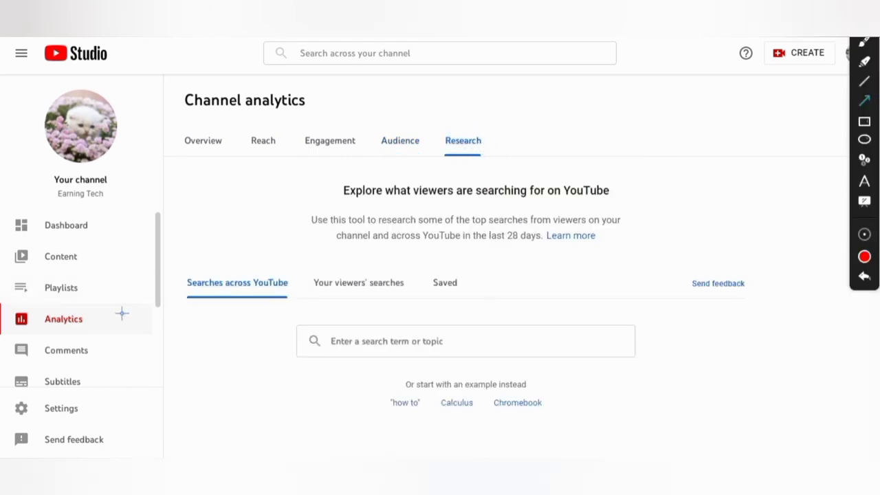
drag(202, 363, 112, 361)
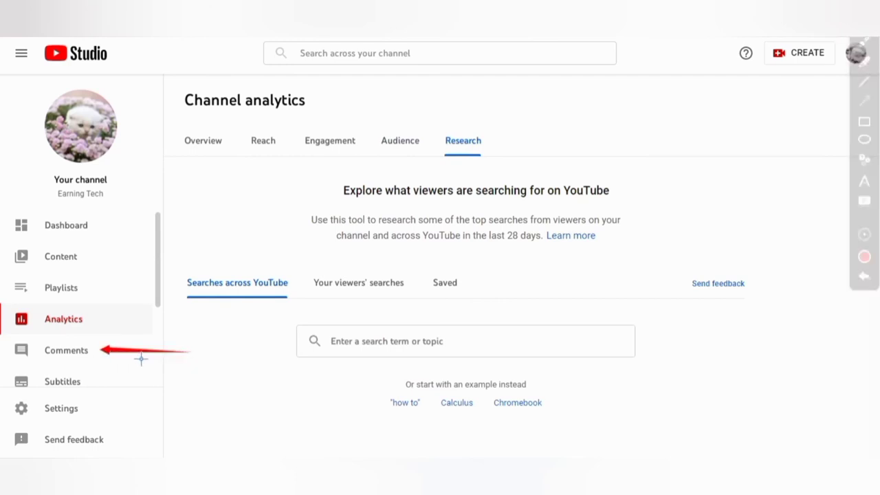
key(ctrl+alt+d)
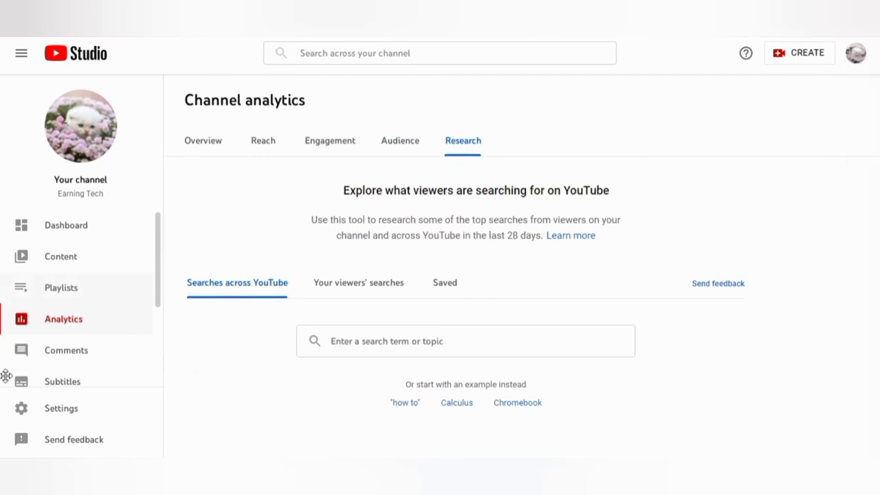
click(89, 358)
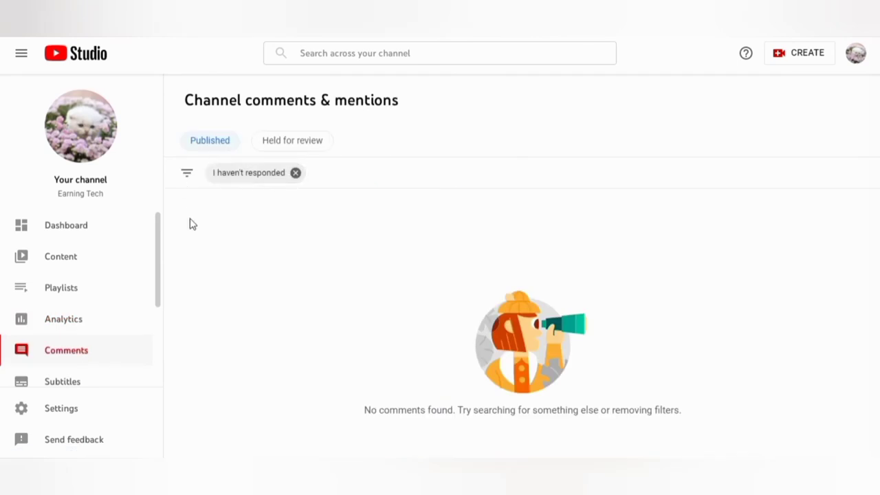
Point a red arrow at the Subtitles entry, clear the annotation, and open the channel subtitles page
key(ctrl+alt+d)
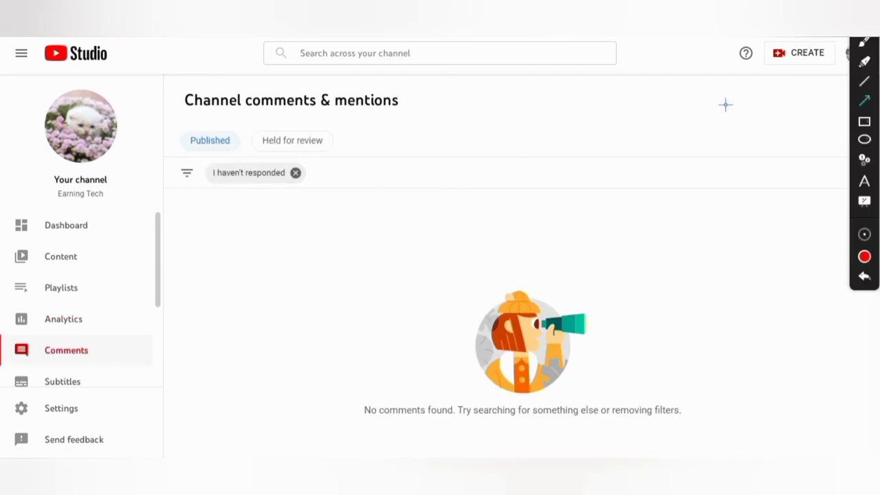
drag(212, 385, 86, 389)
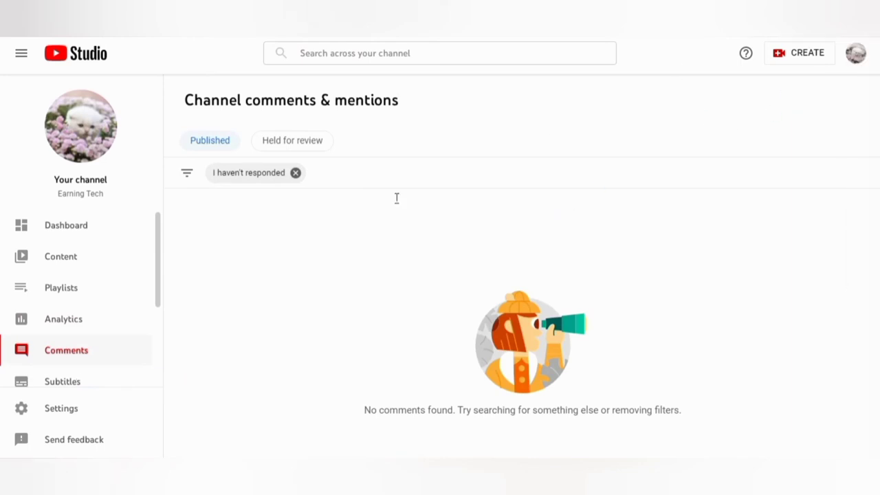
click(75, 371)
scroll(124, 275, down, 2)
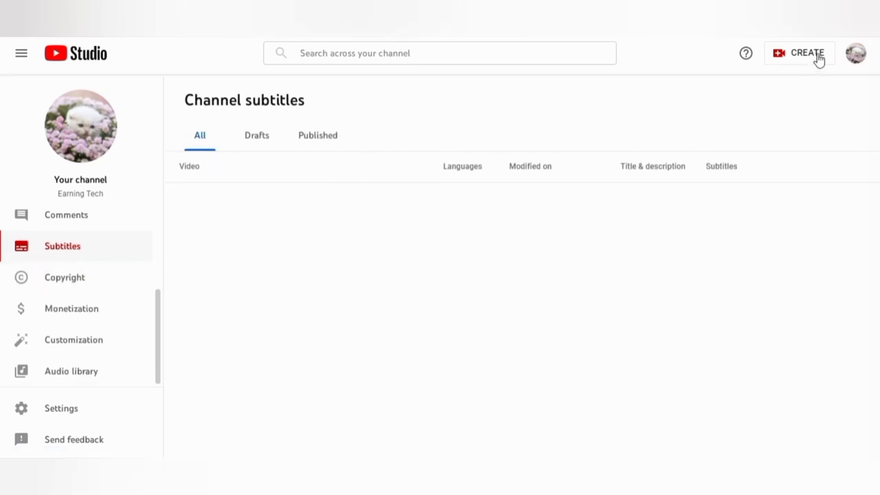
Point a red arrow at the Copyright entry, clear the annotation, and open the channel copyright page
key(ctrl+alt+g)
drag(169, 294, 96, 289)
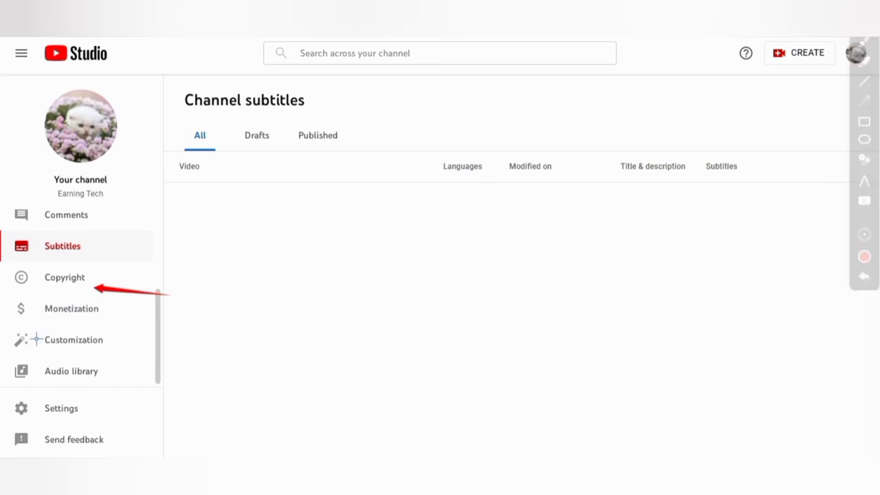
key(ctrl+alt+g)
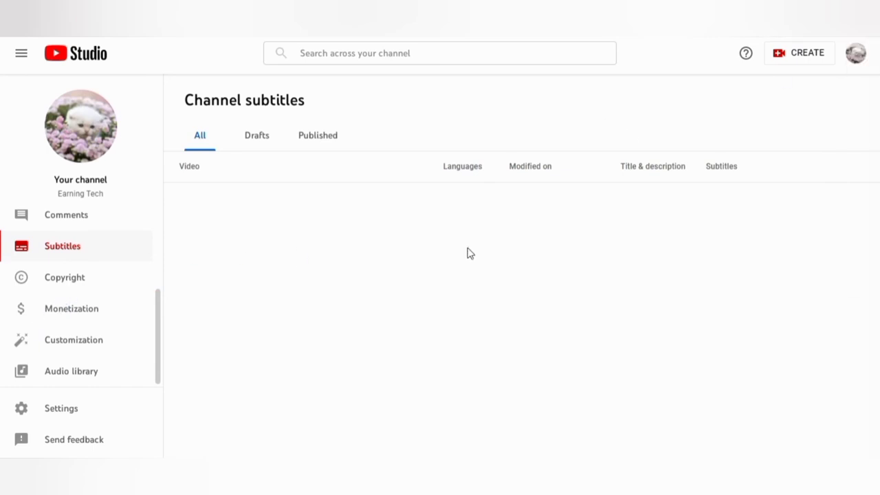
click(72, 282)
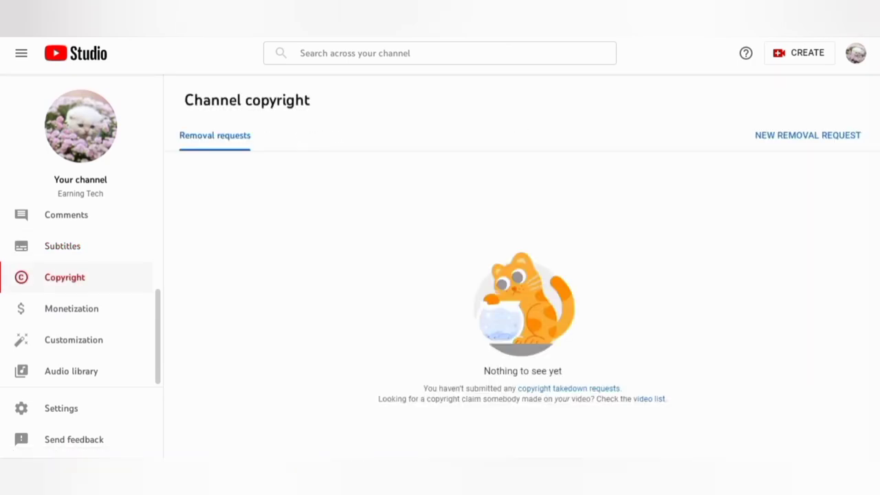
Point a red arrow at the Monetization entry, clear the annotation, and open the channel monetization page
drag(198, 321, 117, 319)
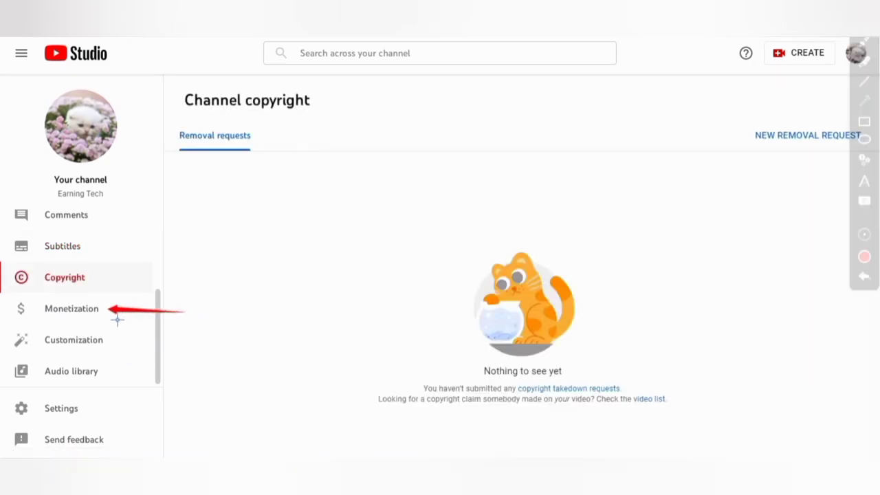
key(Escape)
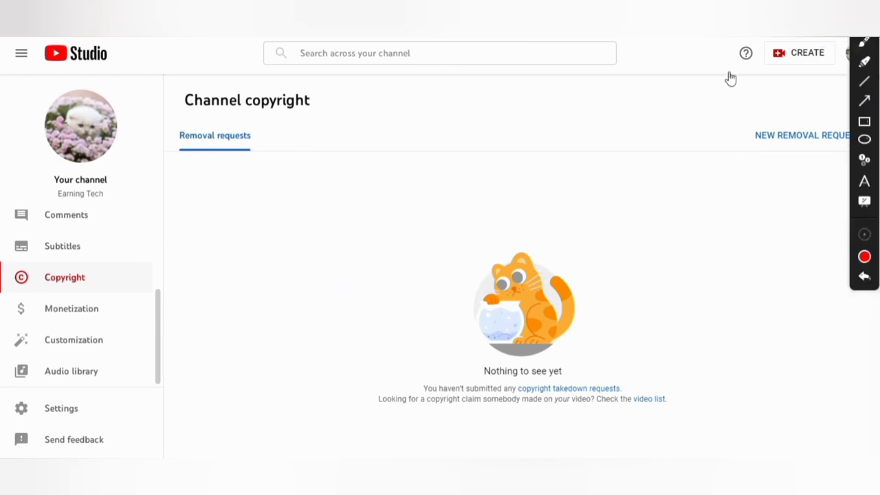
click(67, 313)
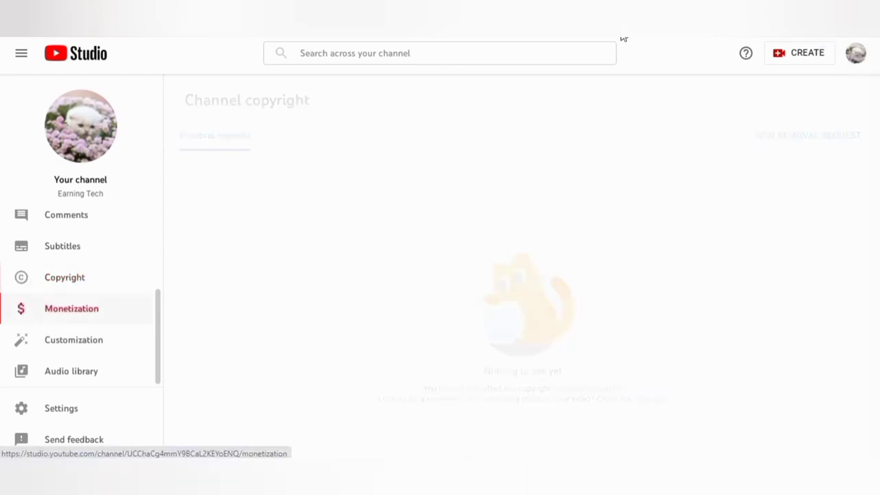
Draw red boxes around the subscribers, public watch hours, 2-Step Verification and Community Guidelines strikes criteria
key(ctrl+alt+g)
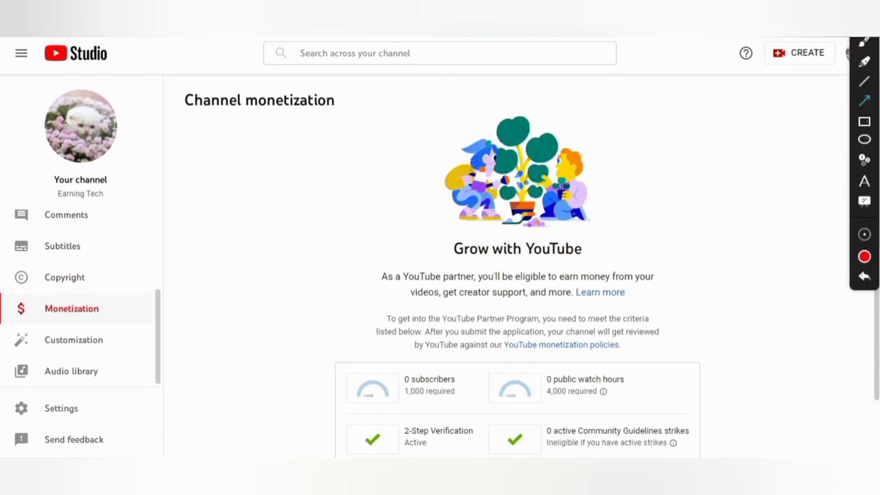
scroll(669, 204, down, 1)
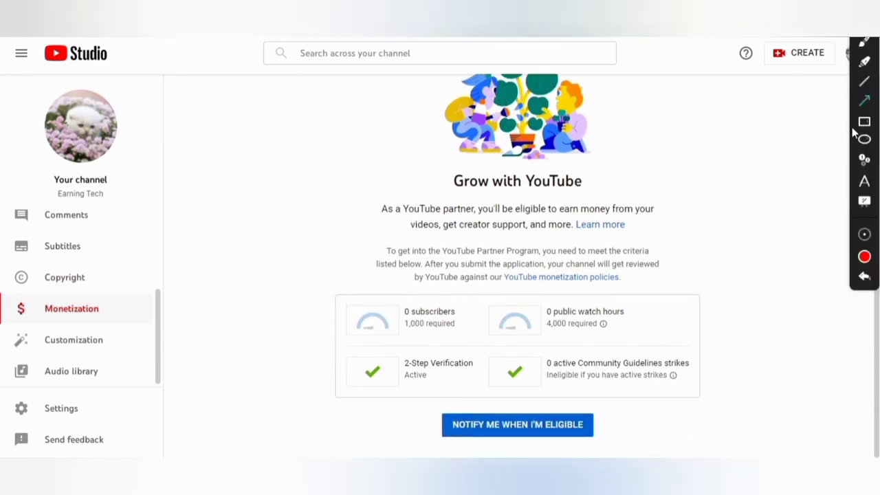
mouse_move(352, 362)
mouse_down()
mouse_move(488, 359)
mouse_move(492, 399)
mouse_up()
mouse_move(745, 359)
mouse_down()
mouse_move(603, 371)
mouse_move(492, 399)
mouse_up()
mouse_move(338, 296)
mouse_down()
mouse_move(453, 311)
mouse_move(487, 344)
mouse_up()
mouse_move(504, 303)
mouse_down()
mouse_move(662, 337)
mouse_move(651, 336)
mouse_up()
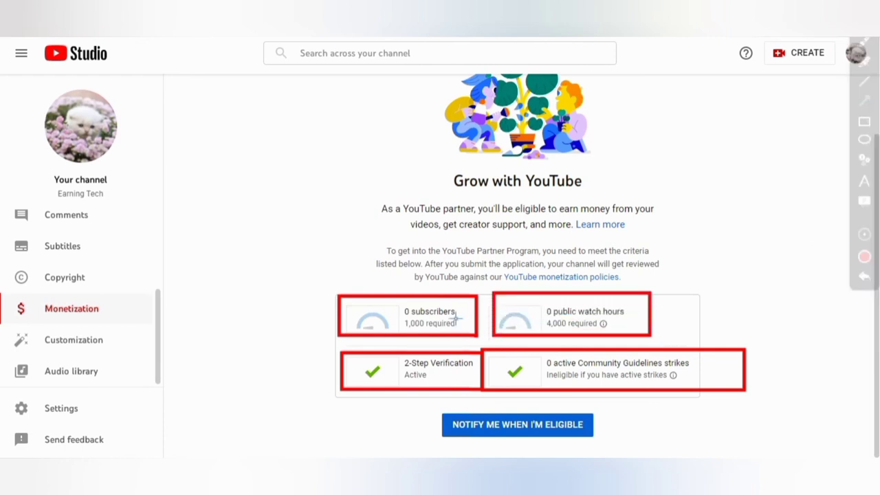
Point red arrows at the 1,000-subscriber and 4,000-hour requirements and the eligibility notification button, and clear all annotations
drag(270, 359, 413, 335)
mouse_move(753, 322)
mouse_down()
mouse_move(715, 334)
mouse_move(621, 333)
mouse_up()
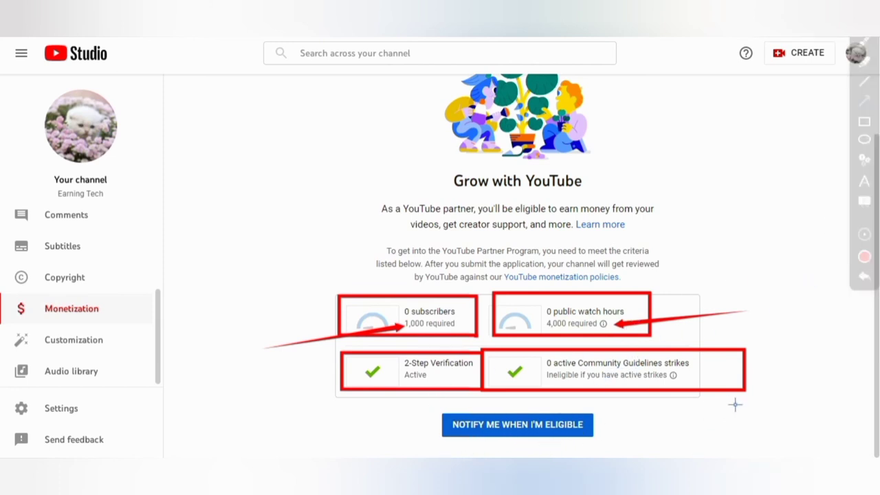
drag(732, 404, 602, 432)
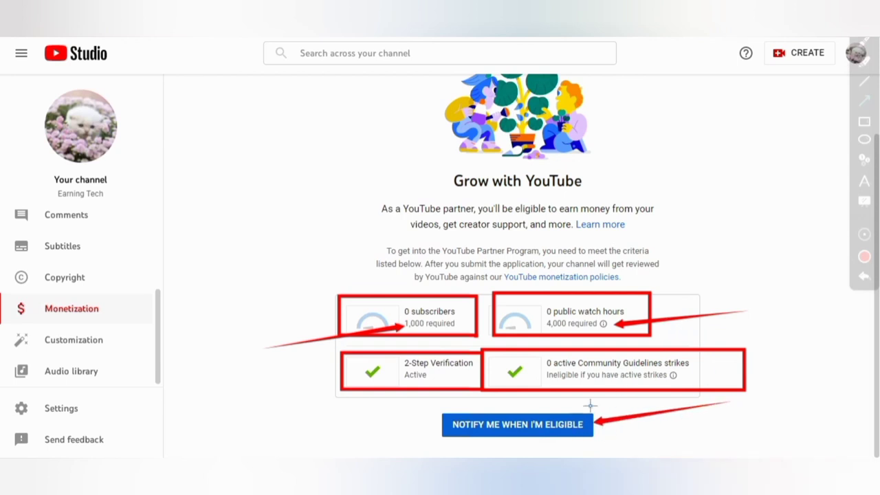
click(864, 276)
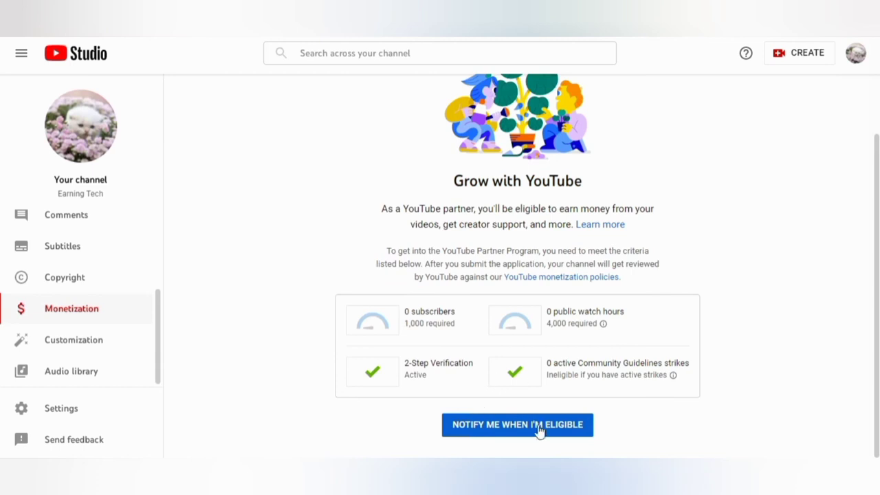
View the channel customization layout settings and open the audio library
click(71, 348)
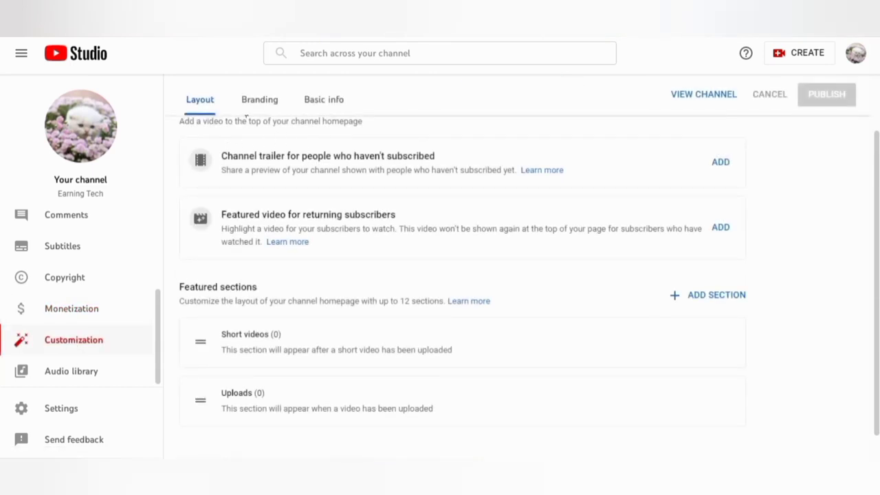
scroll(542, 292, down, 1)
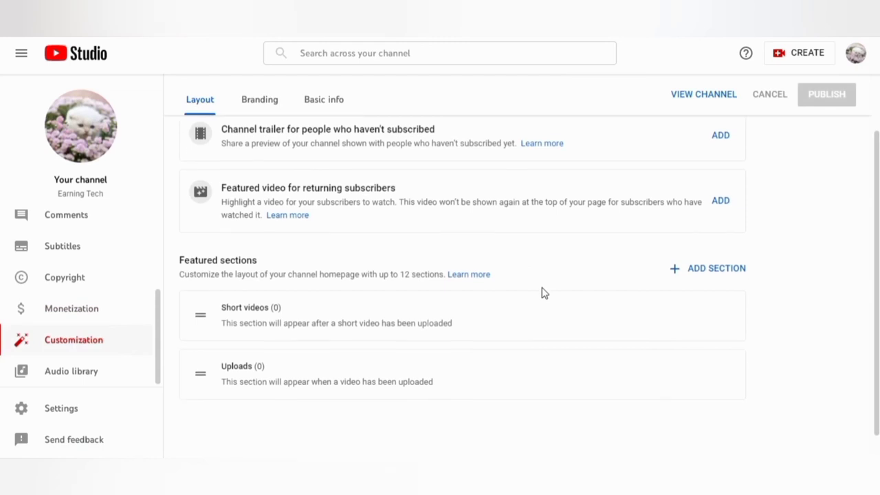
click(87, 378)
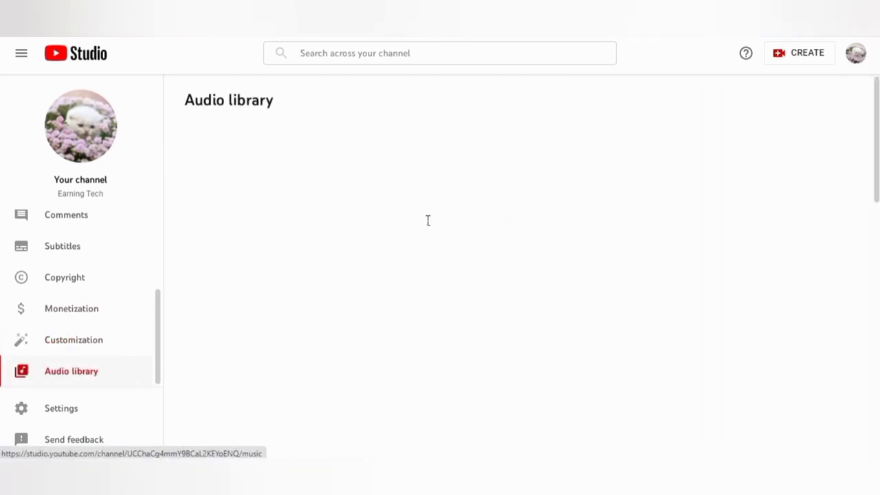
Browse the audio library tracks, point a red arrow at the Settings entry, and view the general channel settings
scroll(422, 322, down, 8)
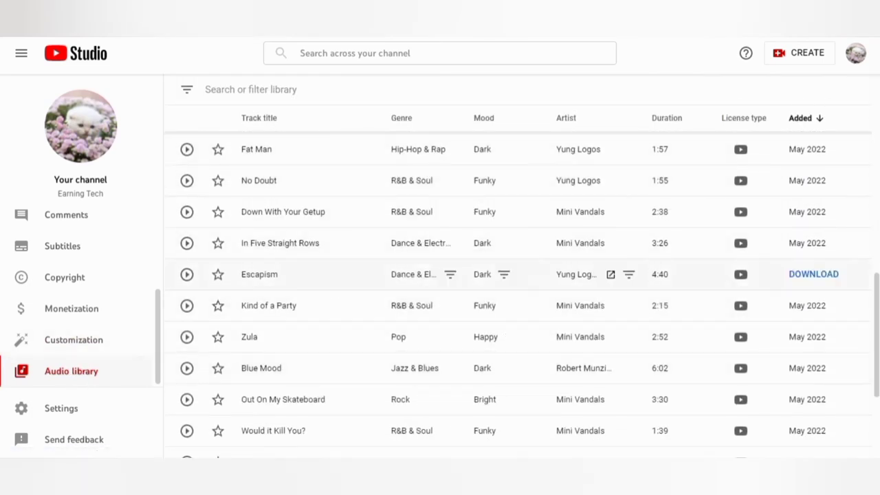
key(ctrl+shift+d)
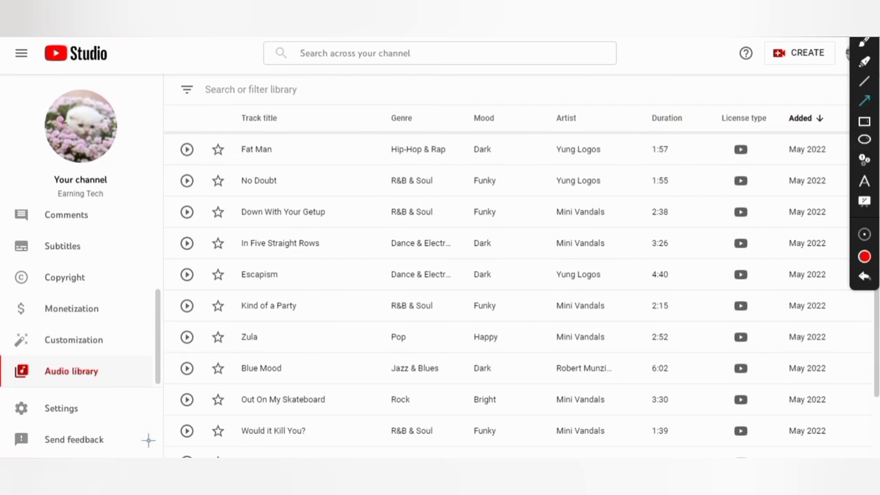
drag(150, 421, 80, 413)
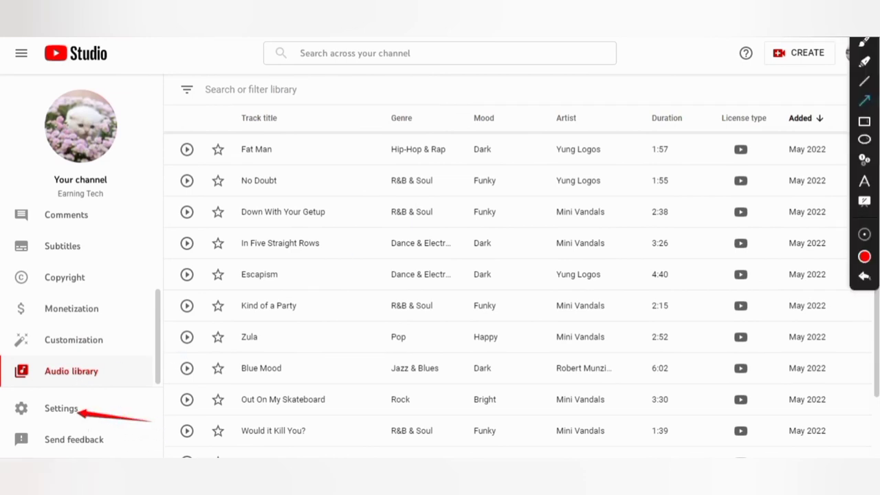
key(ctrl+shift+d)
key(ctrl+shift+d)
click(73, 409)
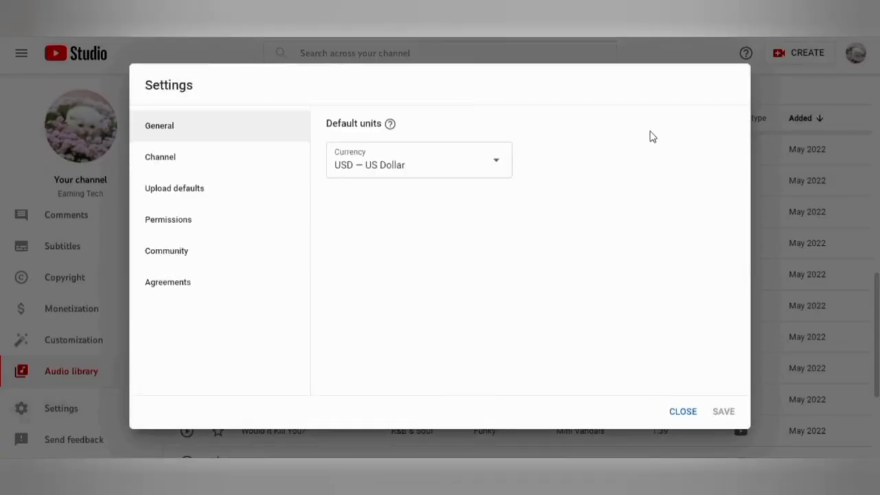
click(687, 415)
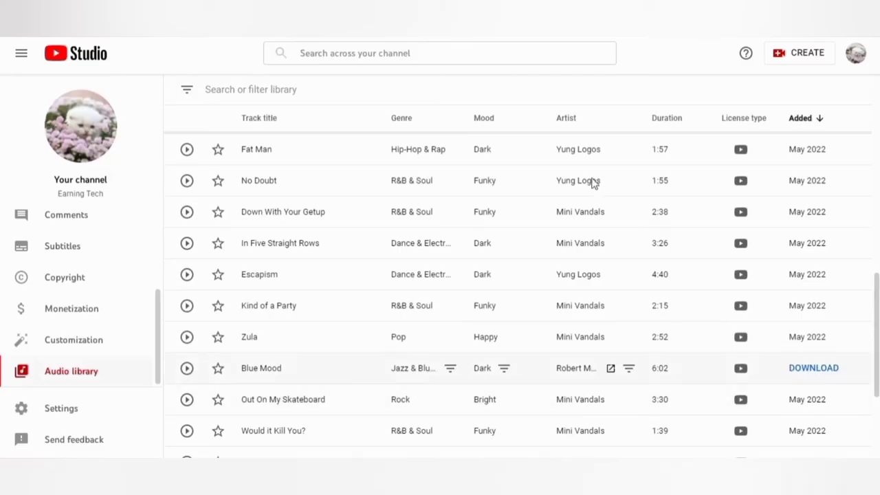
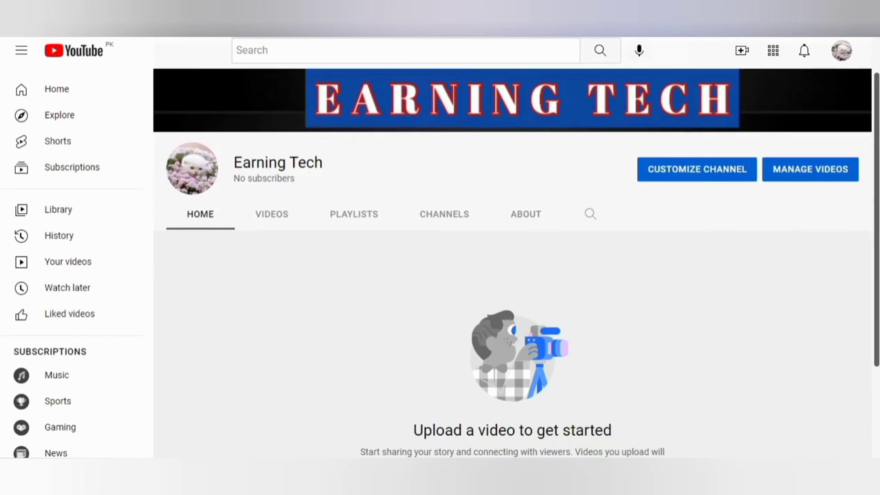
Point a red arrow at the create video icon on the channel page, clear it, and open the Upload videos dialog
mouse_move(681, 212)
mouse_down()
mouse_move(743, 112)
mouse_move(745, 75)
mouse_up()
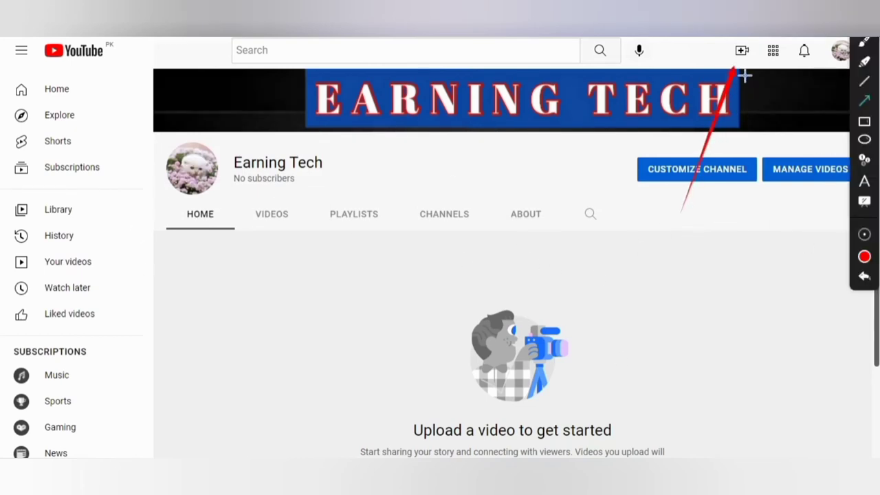
click(864, 42)
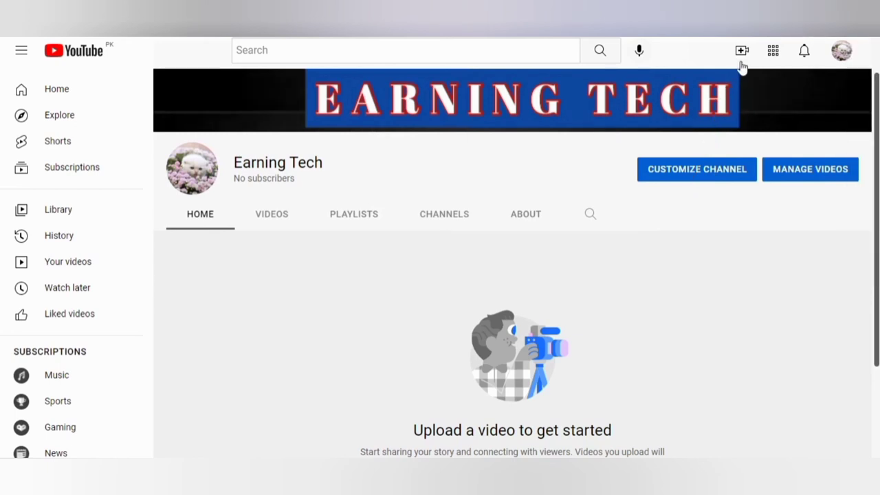
click(743, 51)
click(789, 86)
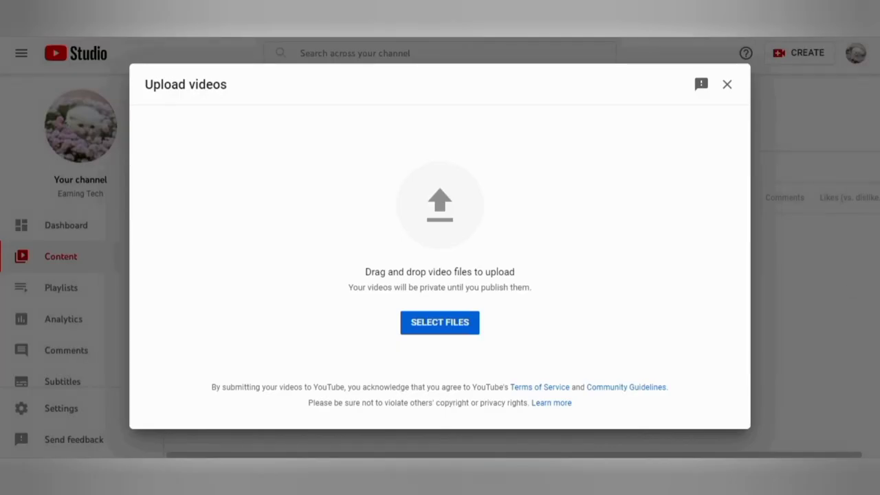
Point a red arrow at the Select Files option, clear it, and upload the video file YouCut_20220503_183507184
key(ctrl+alt+g)
drag(580, 287, 484, 324)
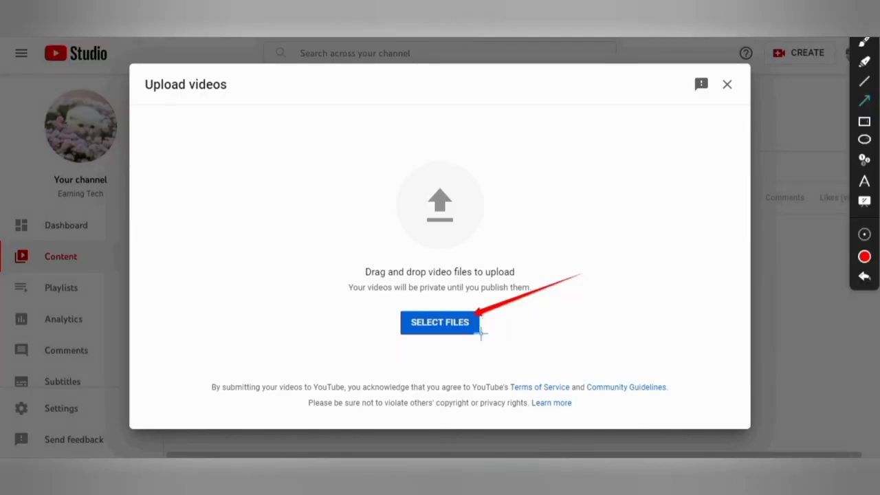
click(864, 234)
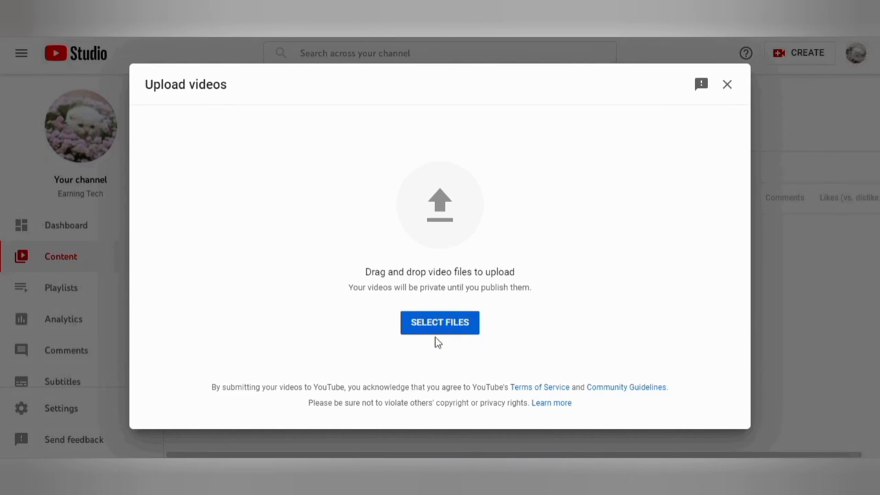
click(444, 317)
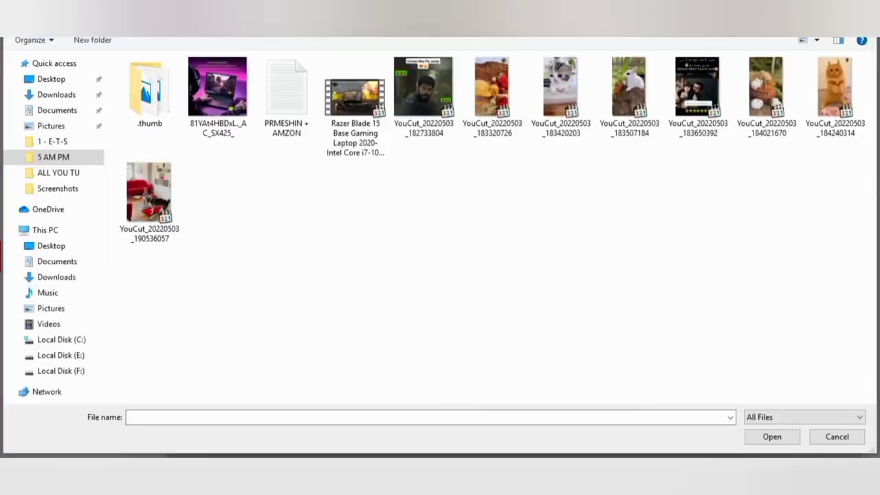
click(636, 83)
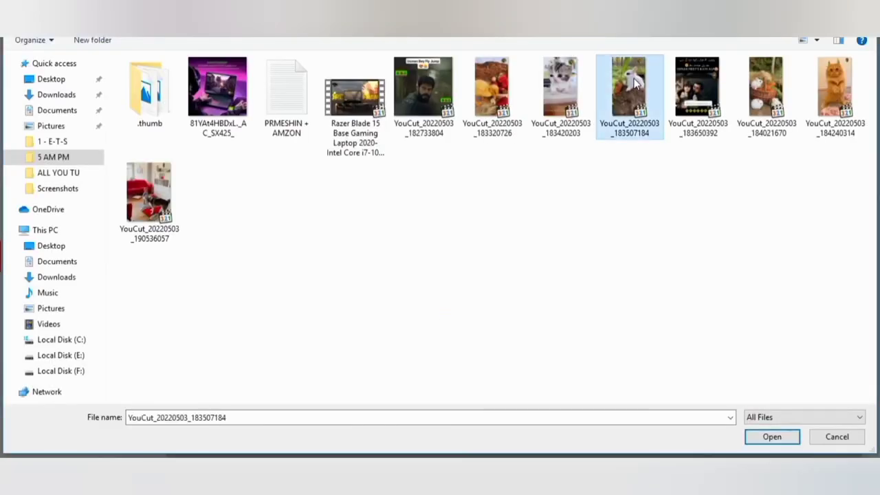
click(784, 440)
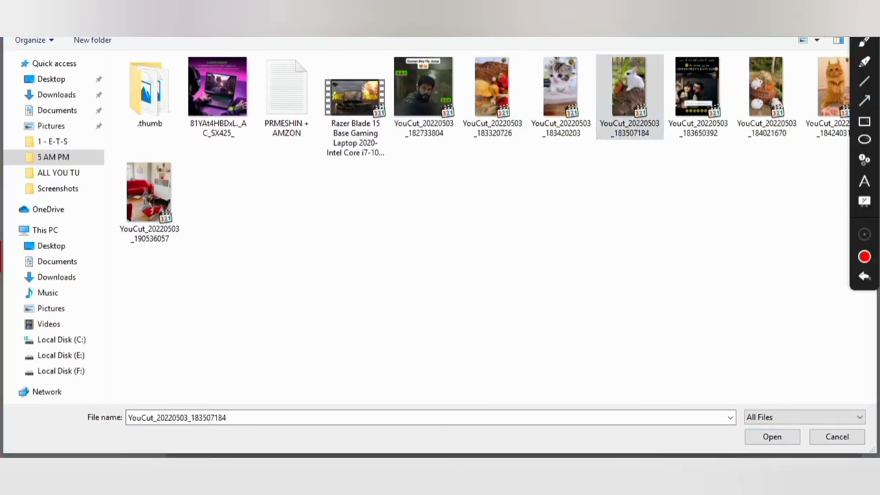
click(786, 437)
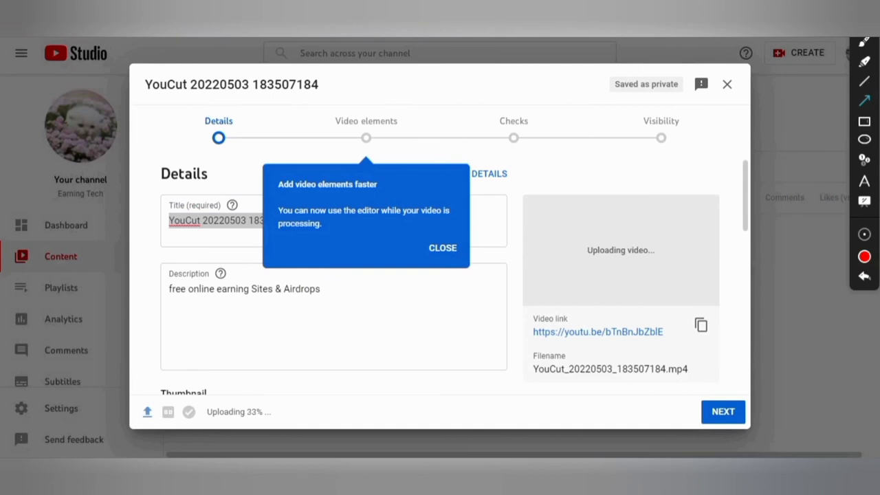
Dismiss the two feature tips, then point a red arrow at the video title and clear the annotation
click(443, 247)
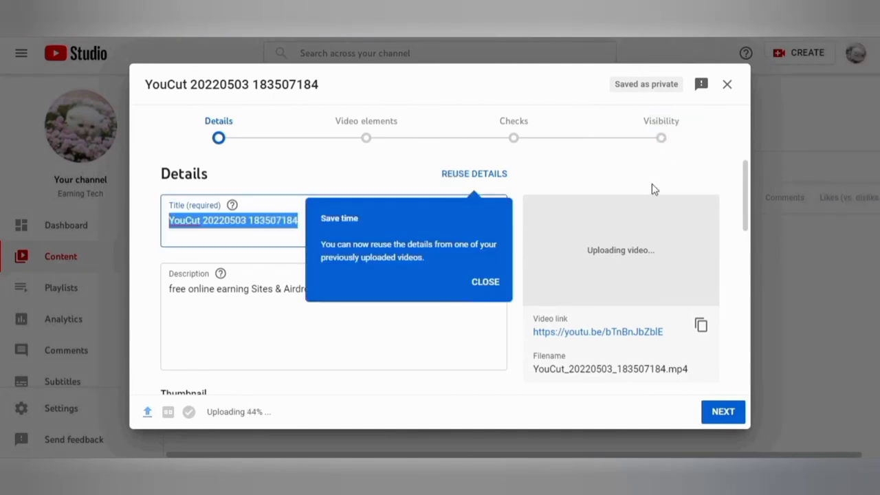
click(488, 284)
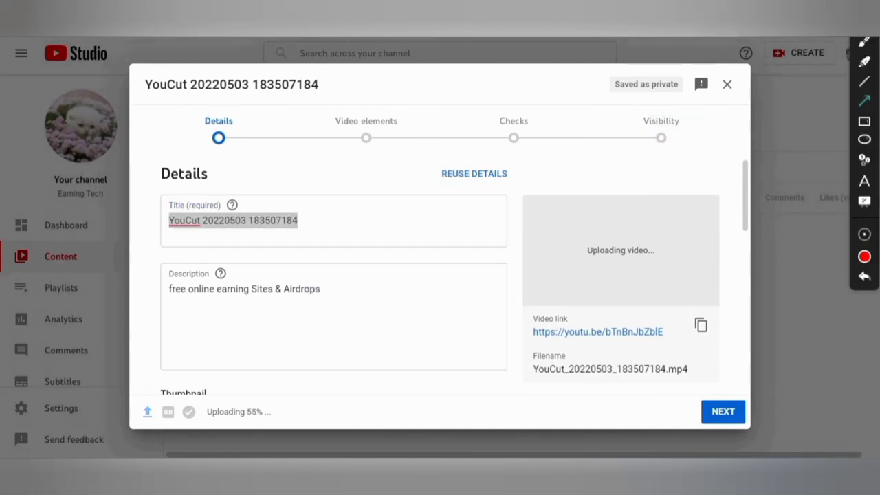
drag(396, 221, 312, 221)
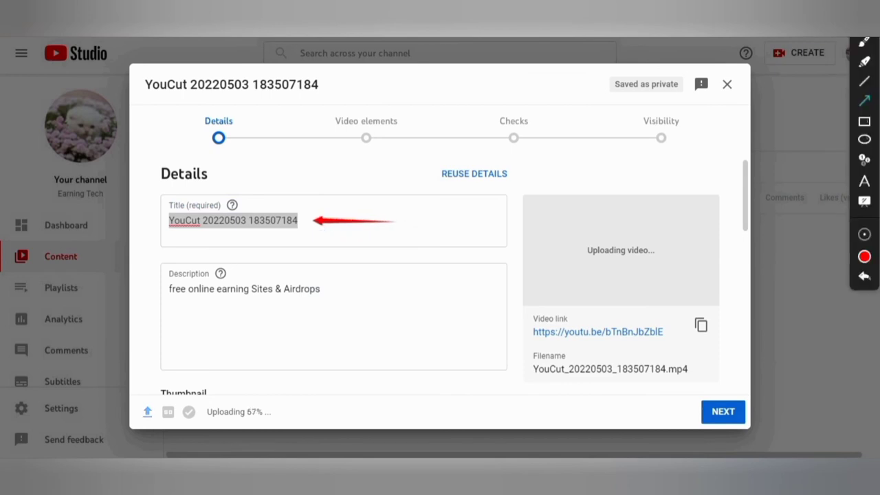
click(864, 233)
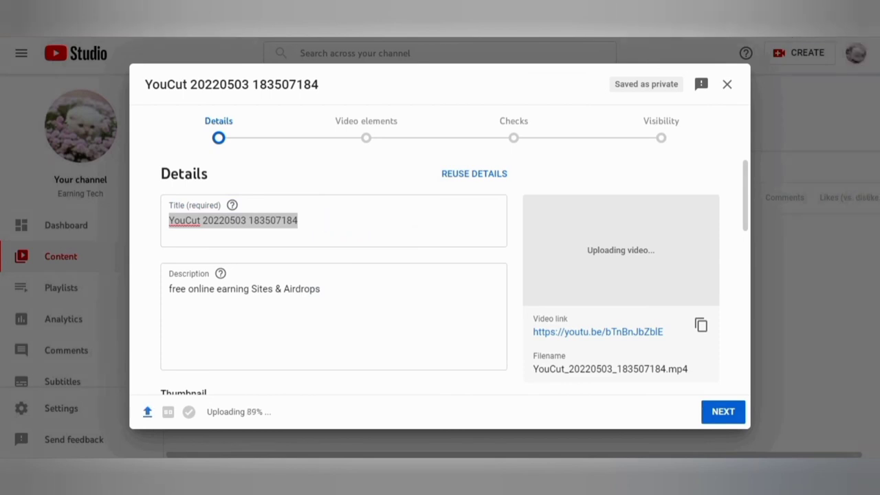
Replace the video title with "Funny Rabbit Funny Animals", point a red arrow at it, and clear the annotation
click(319, 217)
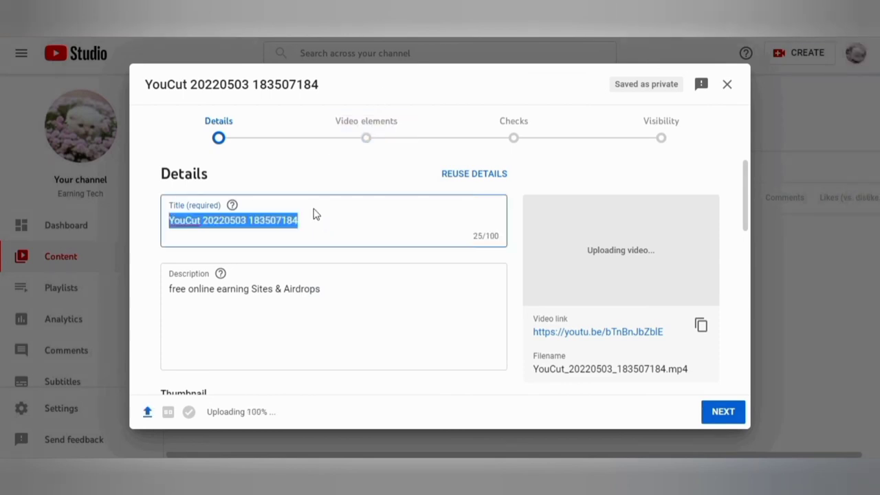
key(BackSpace)
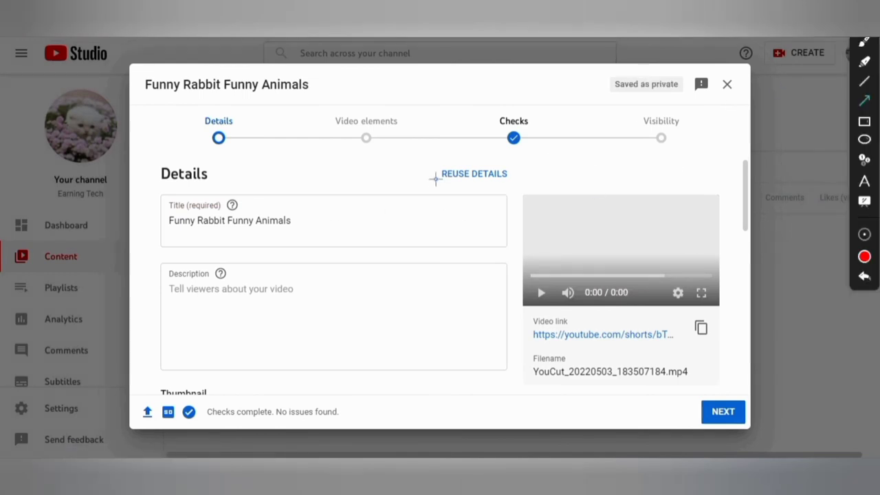
drag(391, 222, 306, 229)
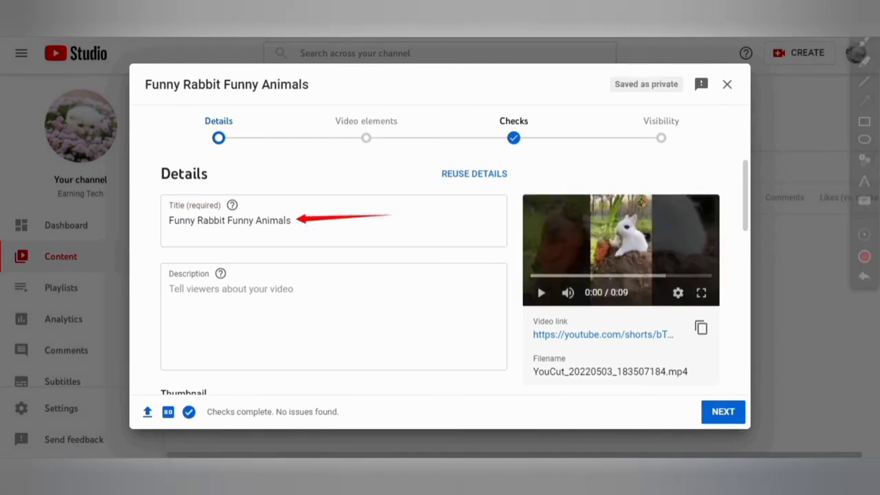
click(864, 234)
Copy the title "Funny Rabbit Funny Animals" into the video description
drag(303, 234, 155, 224)
key(ctrl+c)
right_click(226, 227)
click(277, 244)
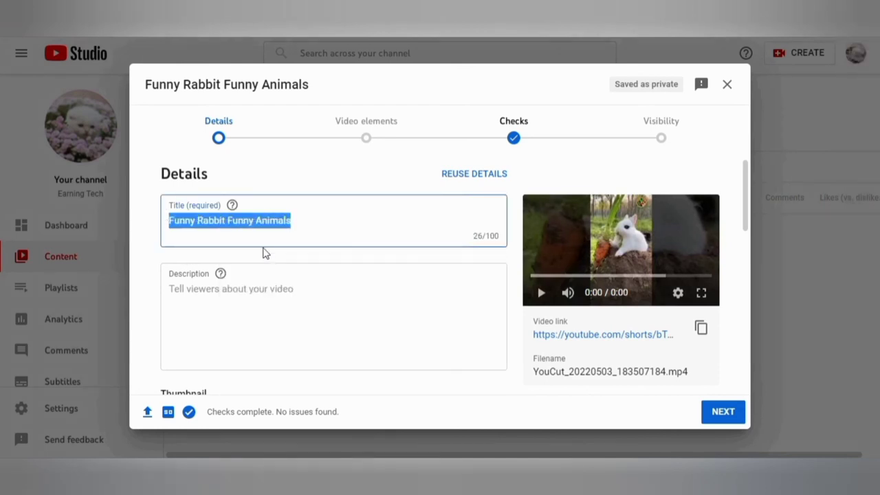
click(257, 295)
right_click(254, 292)
click(298, 189)
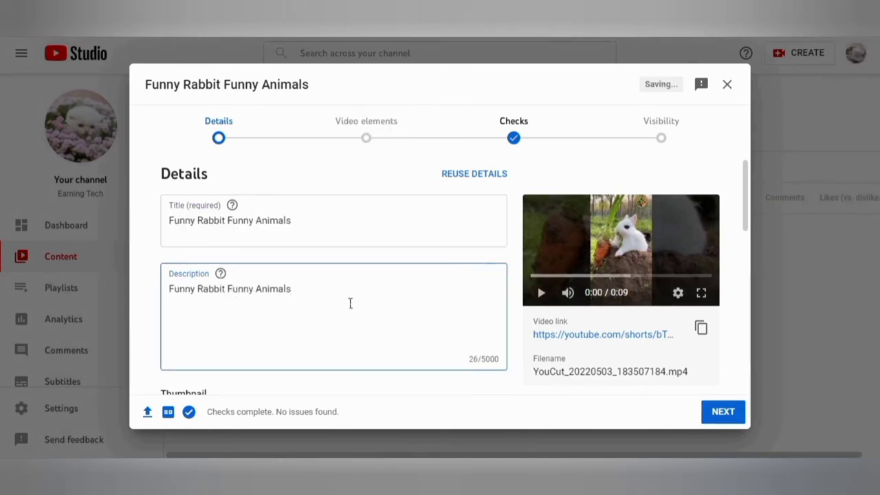
Point red arrows at the thumbnail upload option and the three suggested thumbnails, and select the third suggested thumbnail
scroll(350, 300, down, 3)
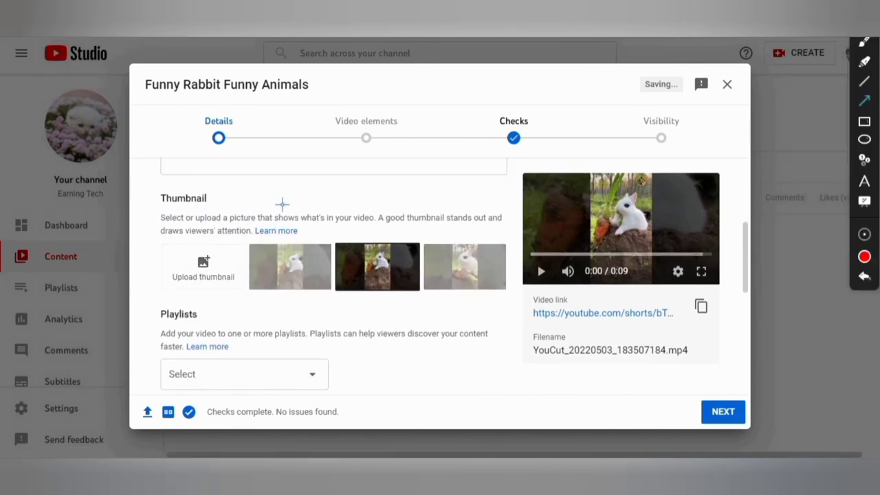
drag(269, 196, 216, 240)
drag(376, 195, 310, 241)
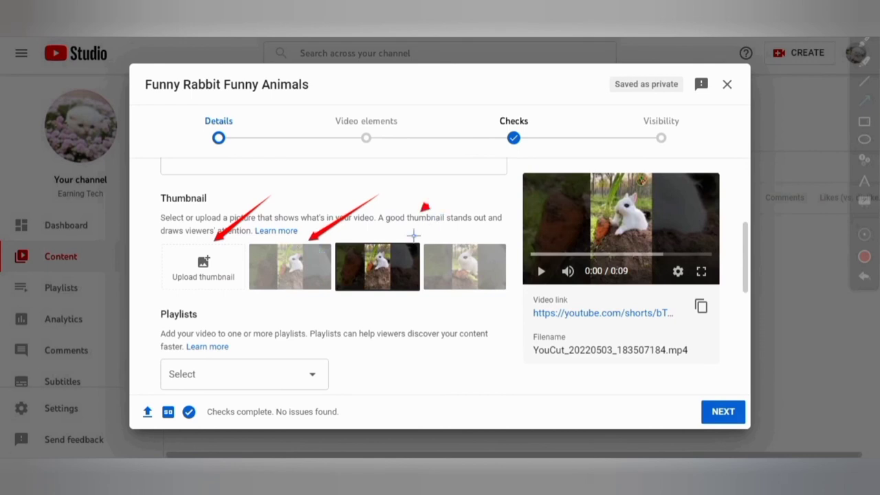
drag(426, 205, 386, 232)
drag(507, 213, 468, 241)
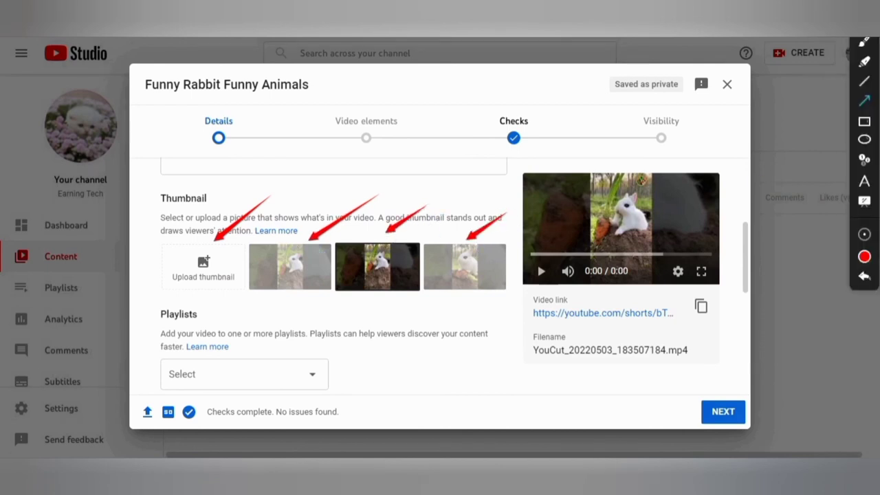
click(466, 268)
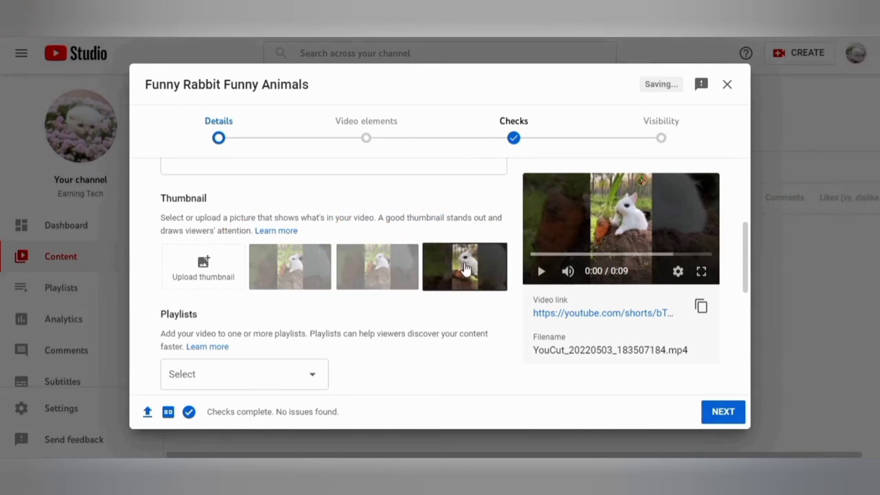
click(326, 278)
click(475, 280)
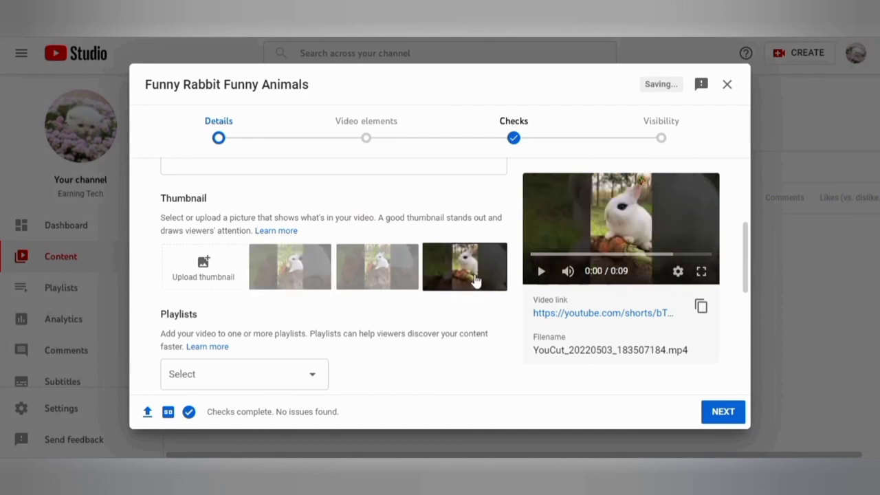
Review the playlist and audience settings, point a red arrow at Show More, and expand the additional options down to the tags
scroll(303, 358, down, 2)
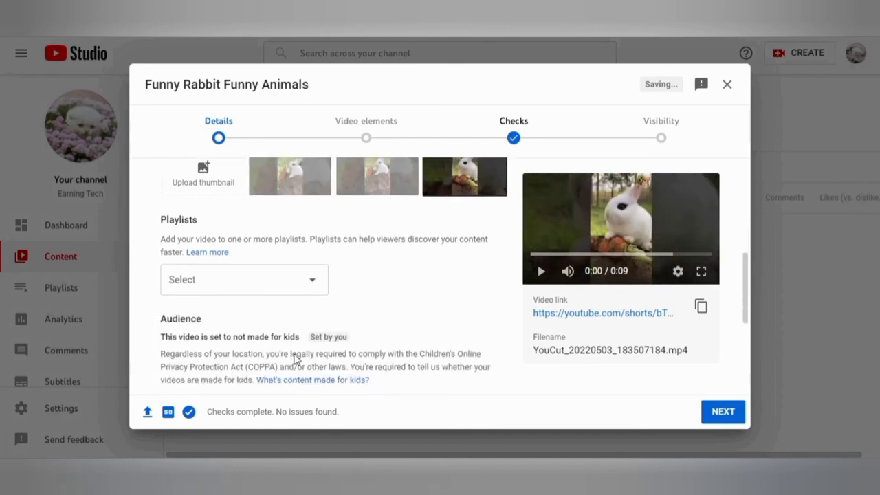
scroll(241, 203, down, 2)
scroll(202, 241, up, 3)
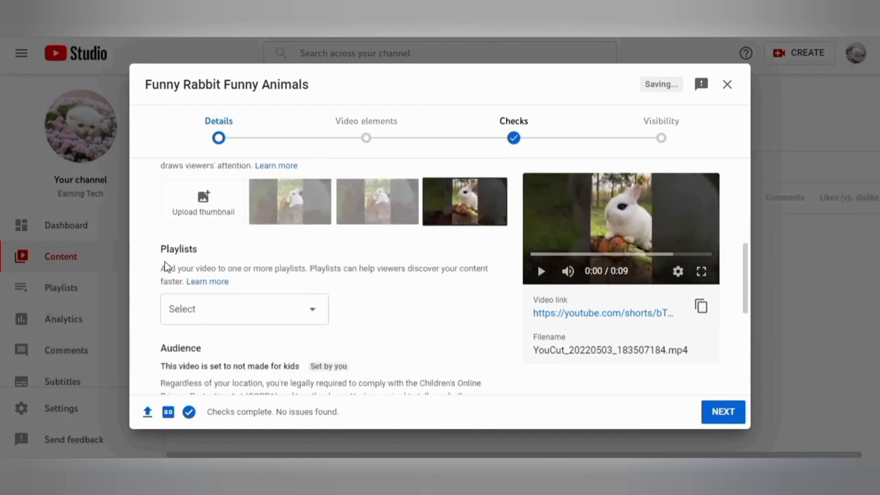
scroll(165, 266, down, 4)
scroll(187, 297, down, 1)
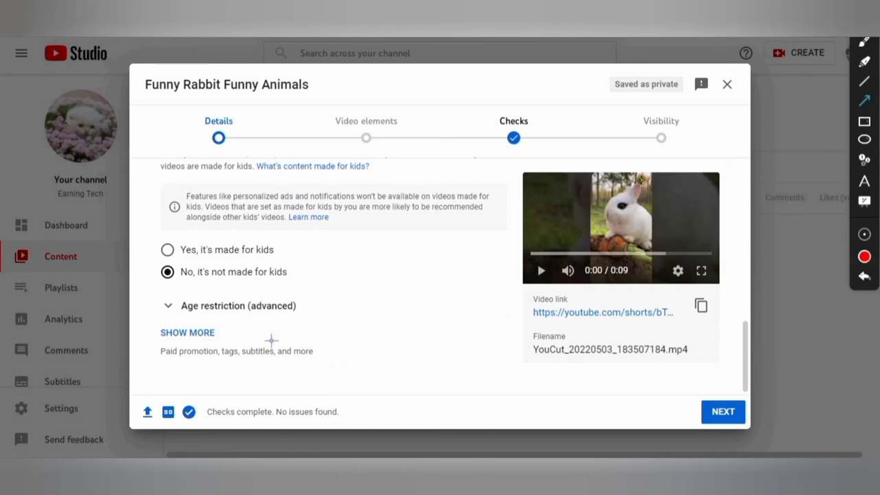
drag(295, 326, 230, 331)
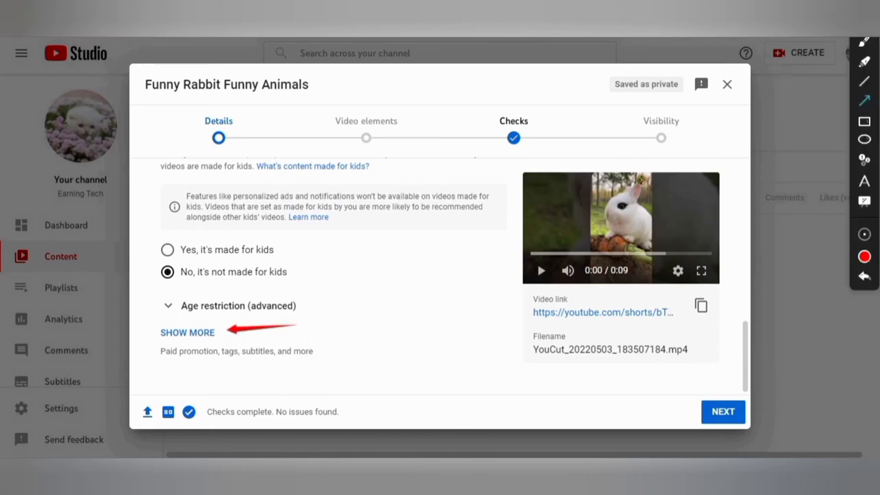
click(185, 334)
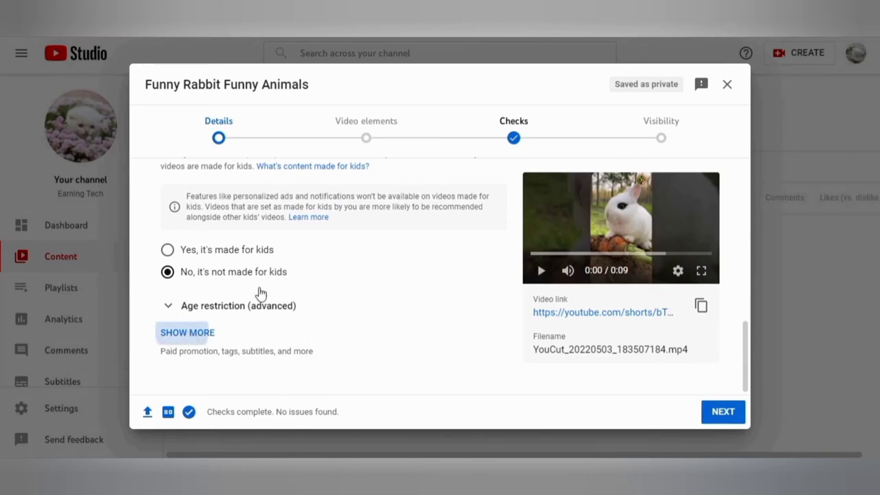
scroll(259, 291, down, 8)
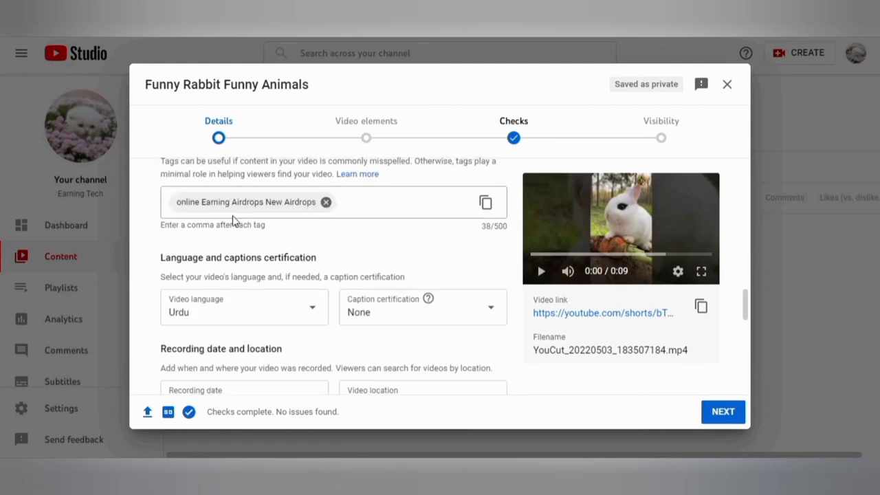
Remove the tag "online Earning Airdrops New Airdrops" and point red arrows at the Tags section and the video preview
scroll(206, 227, up, 2)
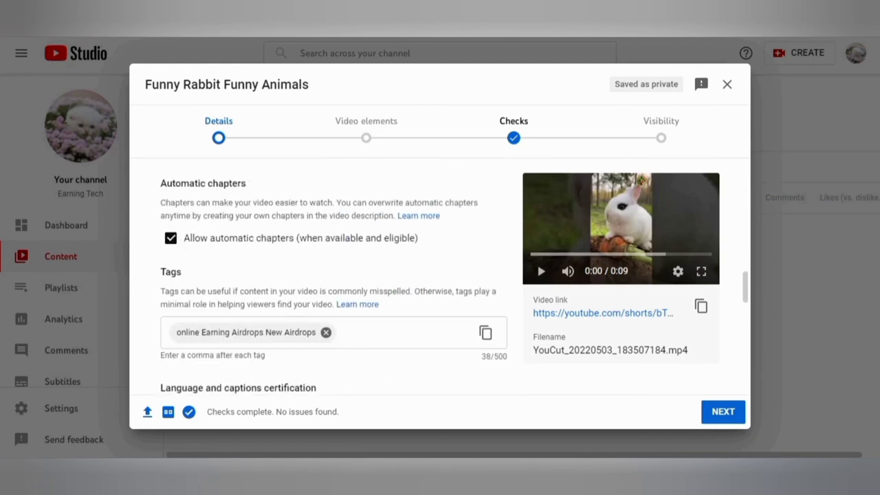
drag(308, 272, 190, 272)
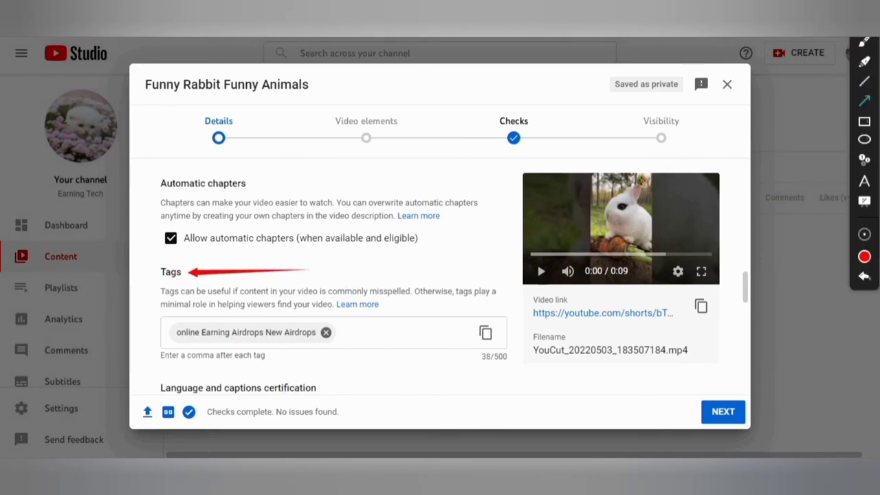
scroll(412, 310, down, 1)
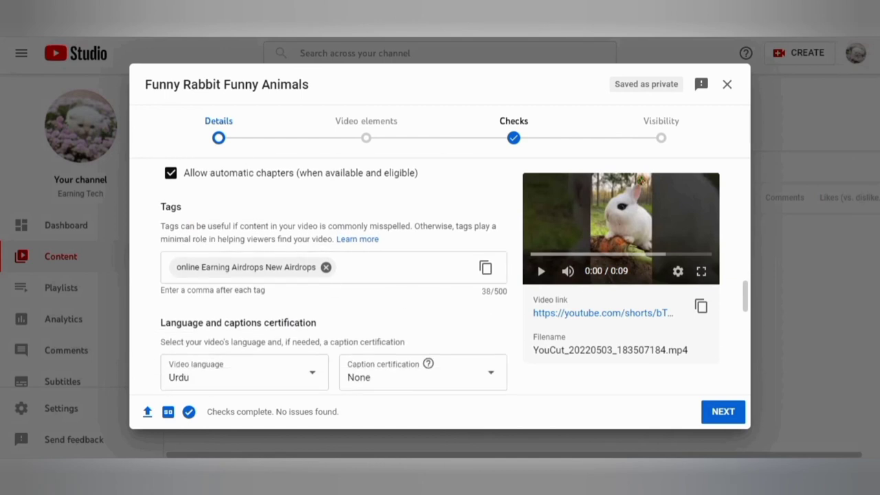
click(326, 266)
drag(381, 277, 308, 279)
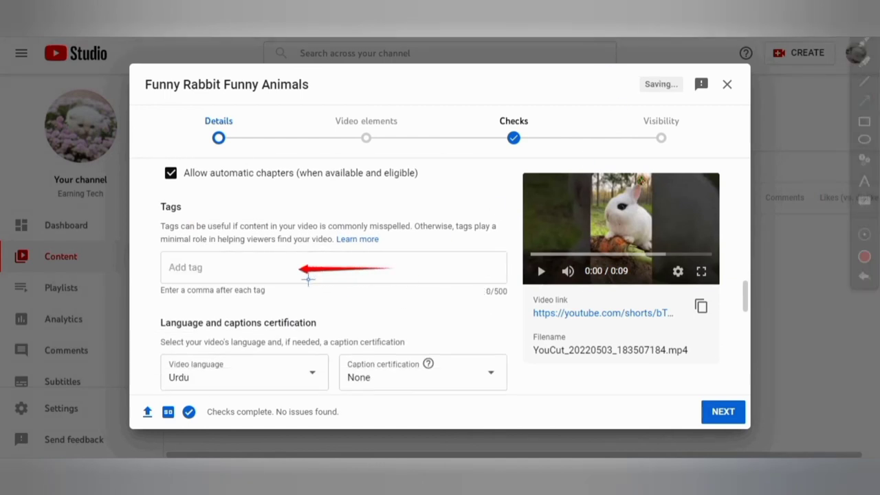
drag(452, 250, 543, 219)
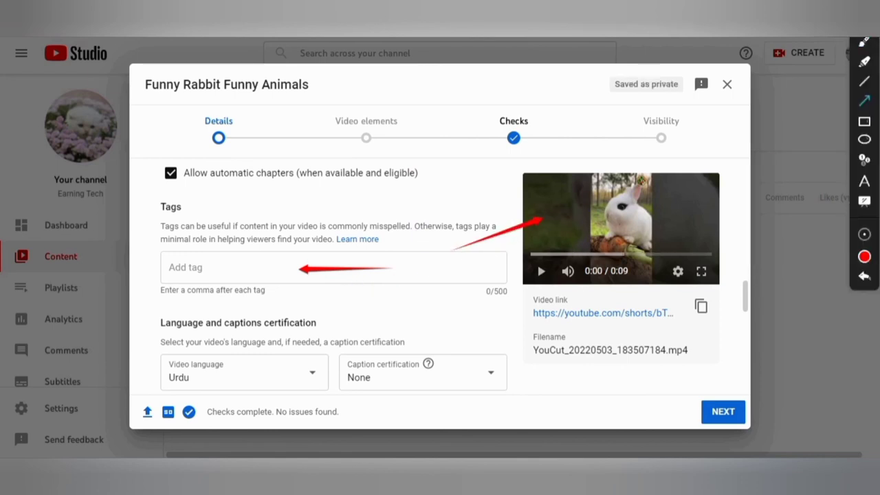
key(Escape)
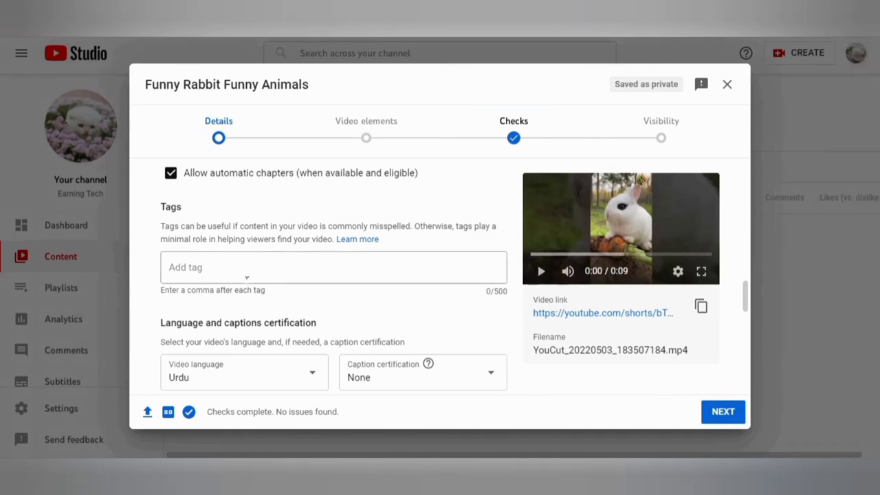
Paste the prepared rabbit tags, such as "cute bunnies" and "Funny Baby Bunny Rabbits", into the video's tags and collapse the additional options
right_click(236, 266)
click(292, 352)
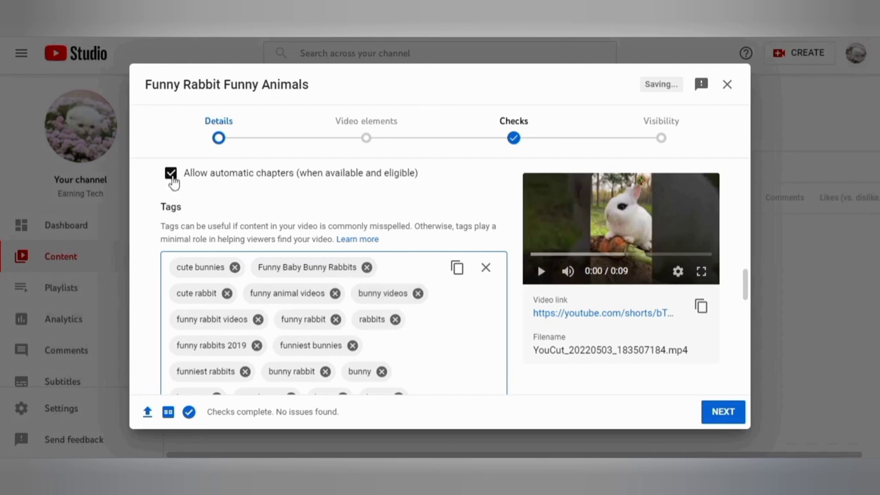
scroll(174, 231, up, 8)
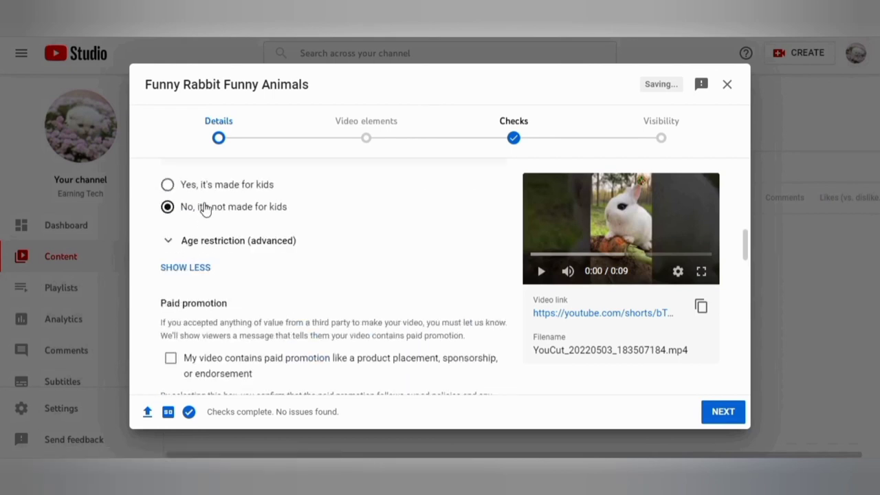
click(193, 268)
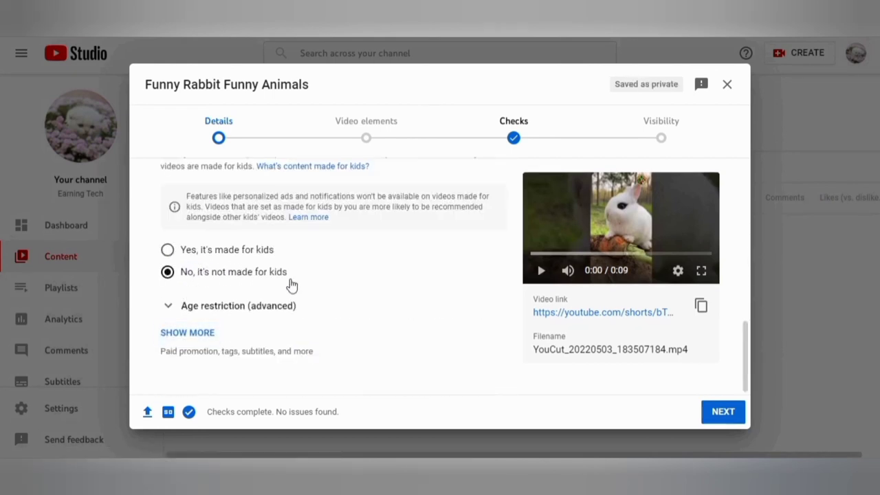
Review the video elements for subtitles, end screen and cards, and the copyright check
click(369, 138)
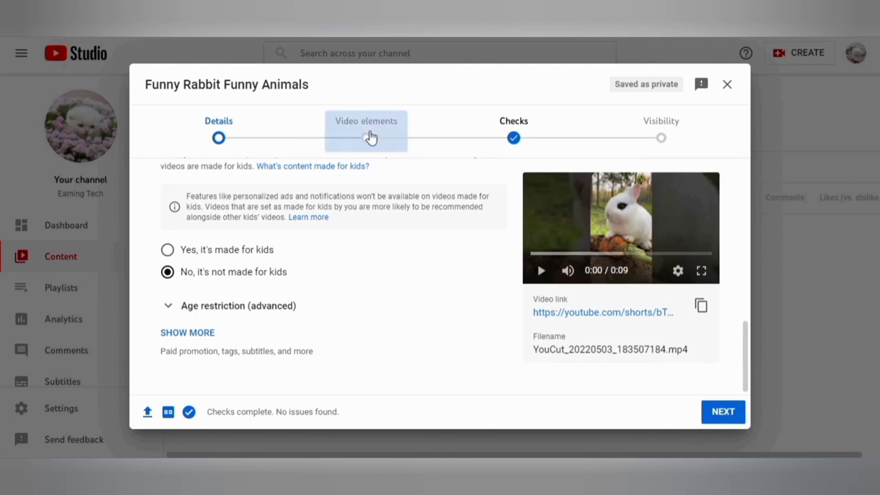
scroll(286, 238, down, 1)
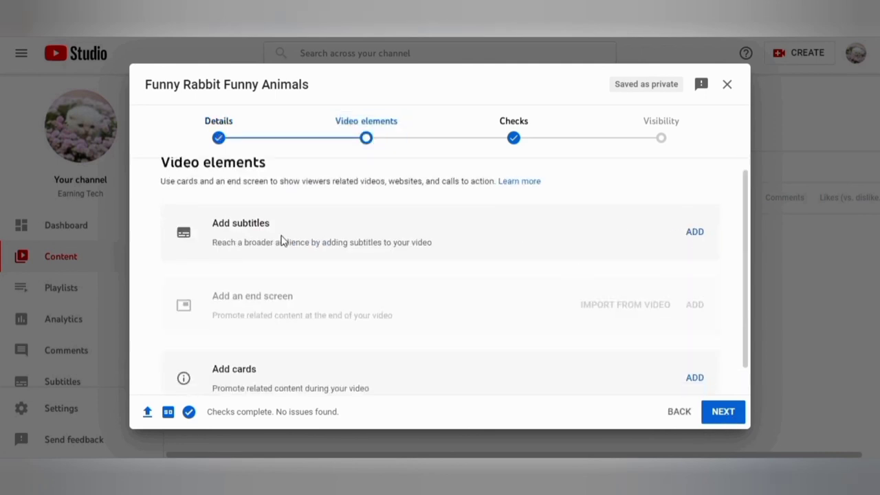
click(512, 132)
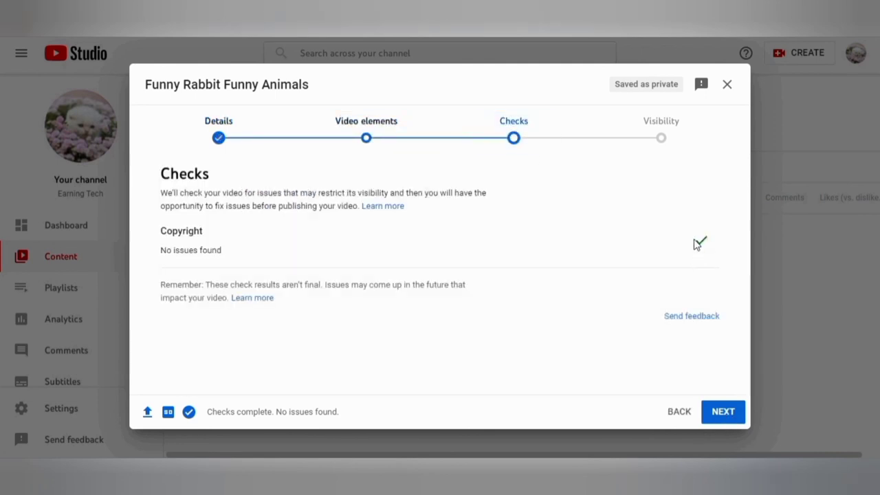
Go to the visibility settings and publish the video as Public
click(663, 138)
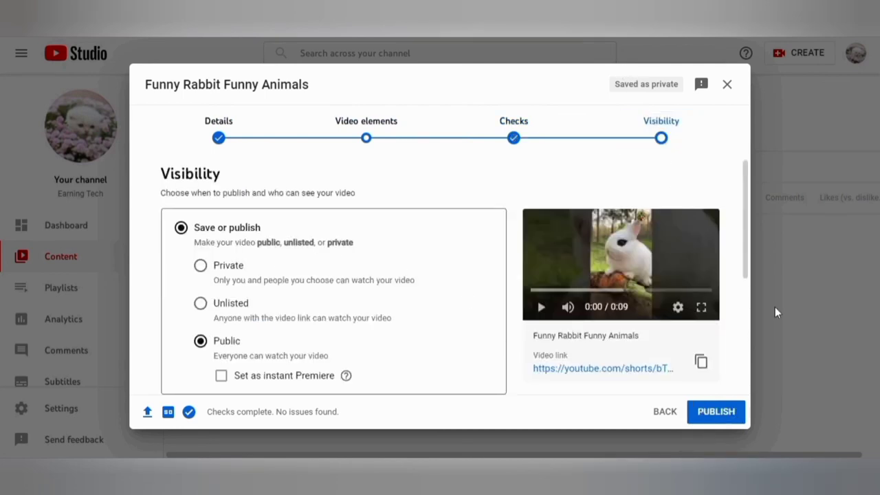
drag(779, 366, 744, 416)
click(729, 411)
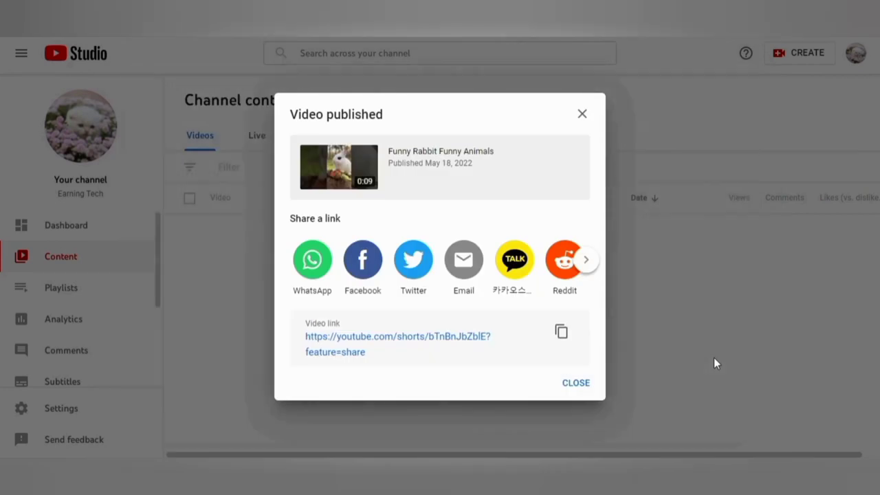
Highlight the published video's link, point red arrows at it and the social sharing options, and close the confirmation dialog
triple_click(323, 355)
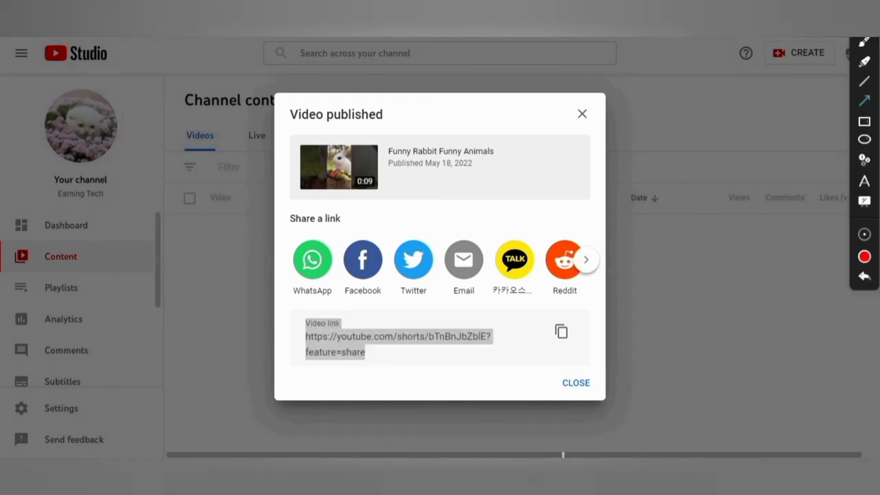
mouse_move(623, 308)
mouse_down()
mouse_move(532, 334)
mouse_move(526, 327)
mouse_up()
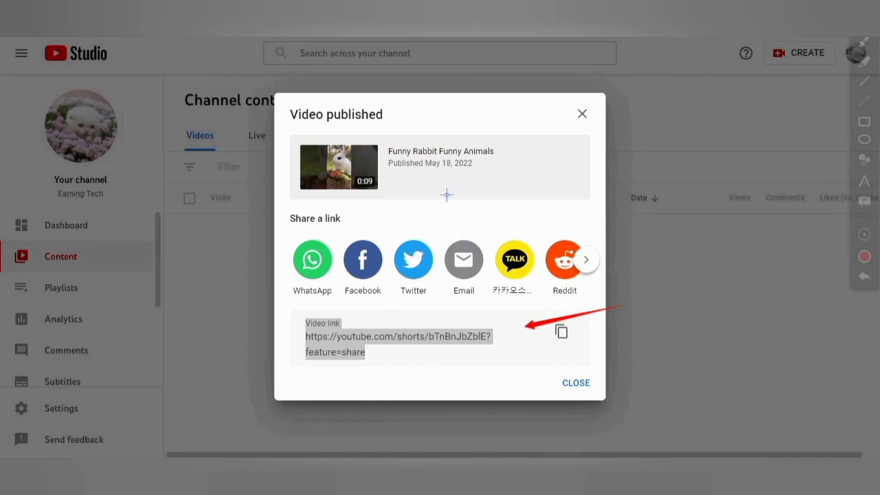
drag(368, 180, 320, 234)
drag(408, 193, 384, 235)
drag(456, 206, 422, 241)
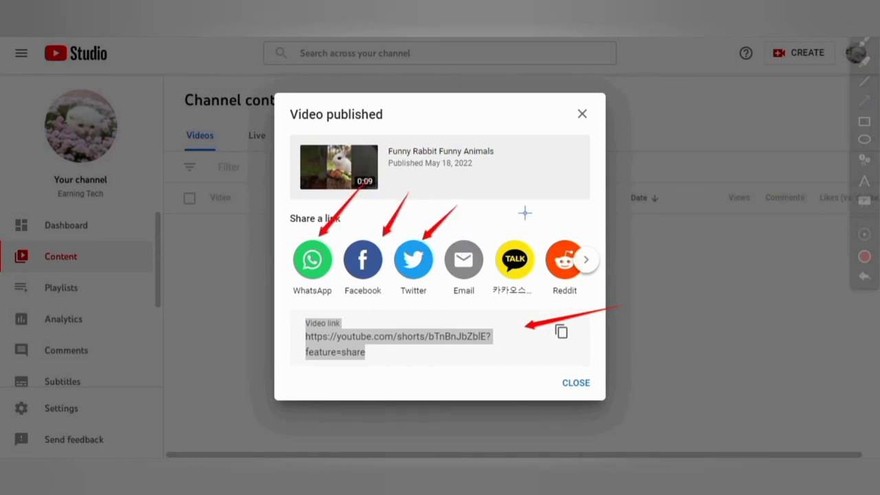
mouse_move(513, 204)
mouse_down()
mouse_move(492, 231)
mouse_move(506, 242)
mouse_up()
drag(576, 204, 566, 228)
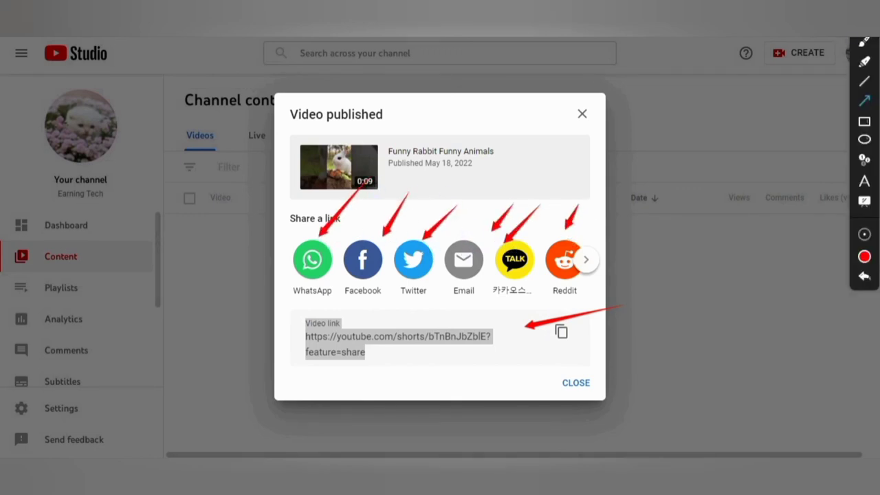
click(584, 115)
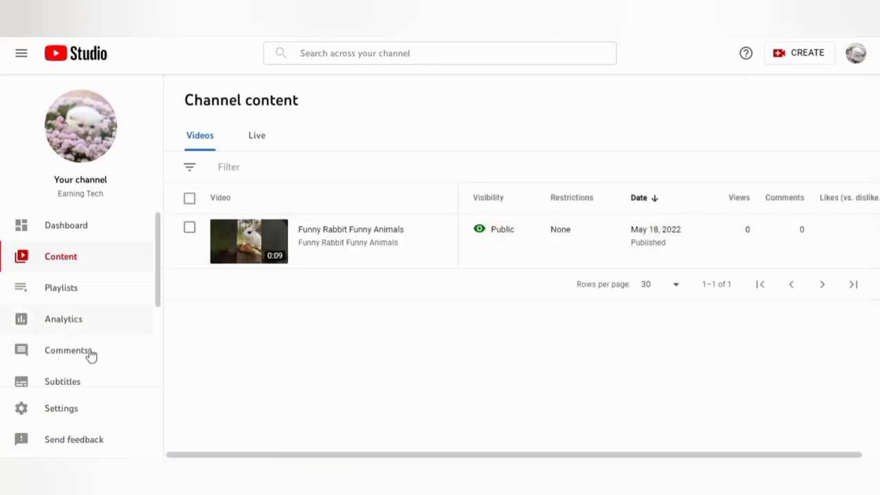
Open the channel monetization page and dismiss the channel customization tip
scroll(103, 327, down, 2)
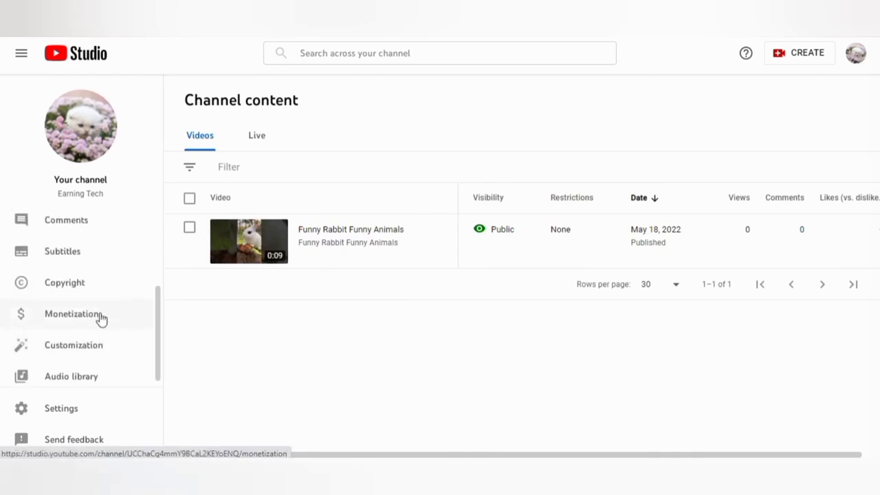
click(72, 314)
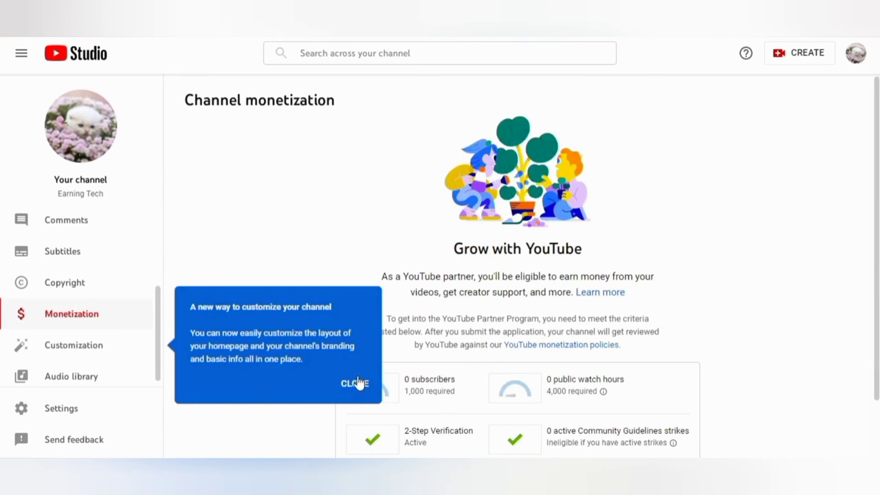
click(354, 383)
Point red arrows at the four monetization requirements, box the subscribers and public watch hours criteria, and clear the annotations
scroll(673, 219, down, 1)
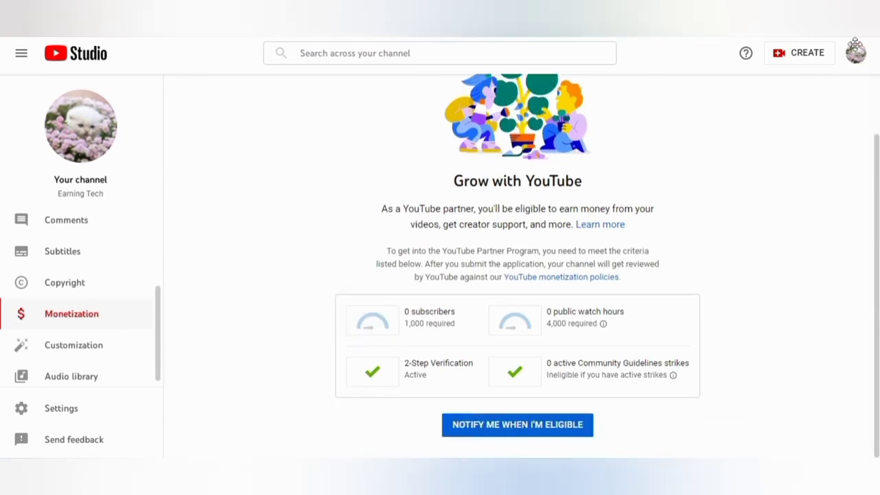
mouse_move(485, 260)
mouse_down()
mouse_move(431, 338)
mouse_move(414, 327)
mouse_up()
drag(621, 234, 556, 303)
drag(775, 350, 664, 376)
drag(210, 376, 374, 373)
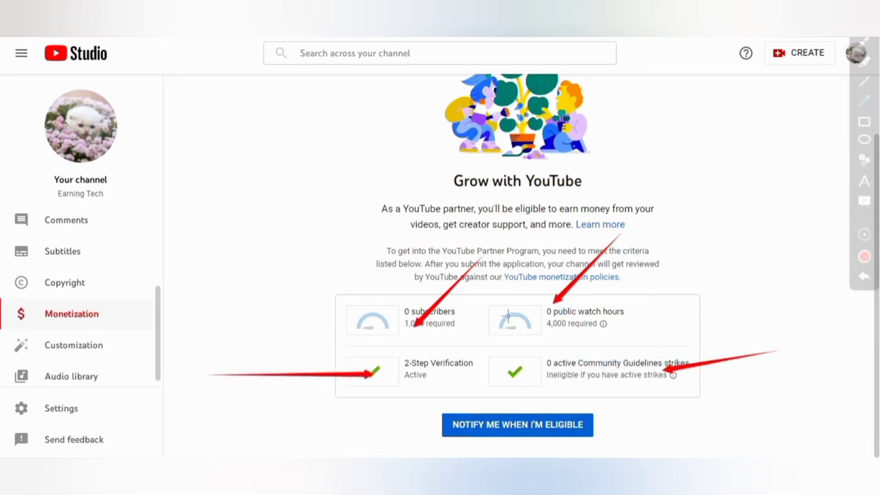
click(865, 123)
drag(315, 267, 661, 337)
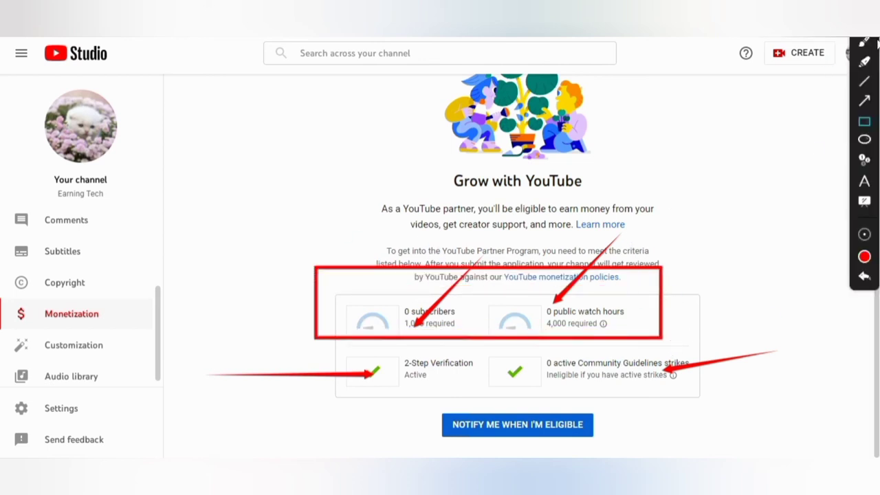
click(863, 276)
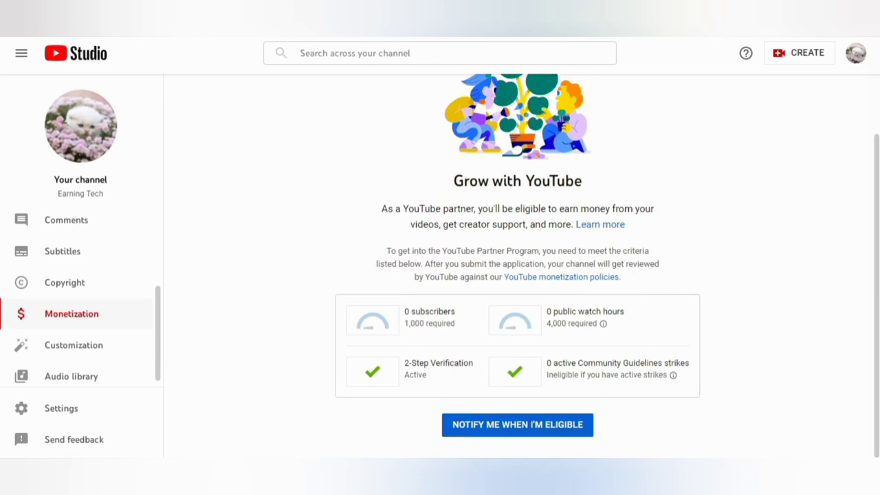